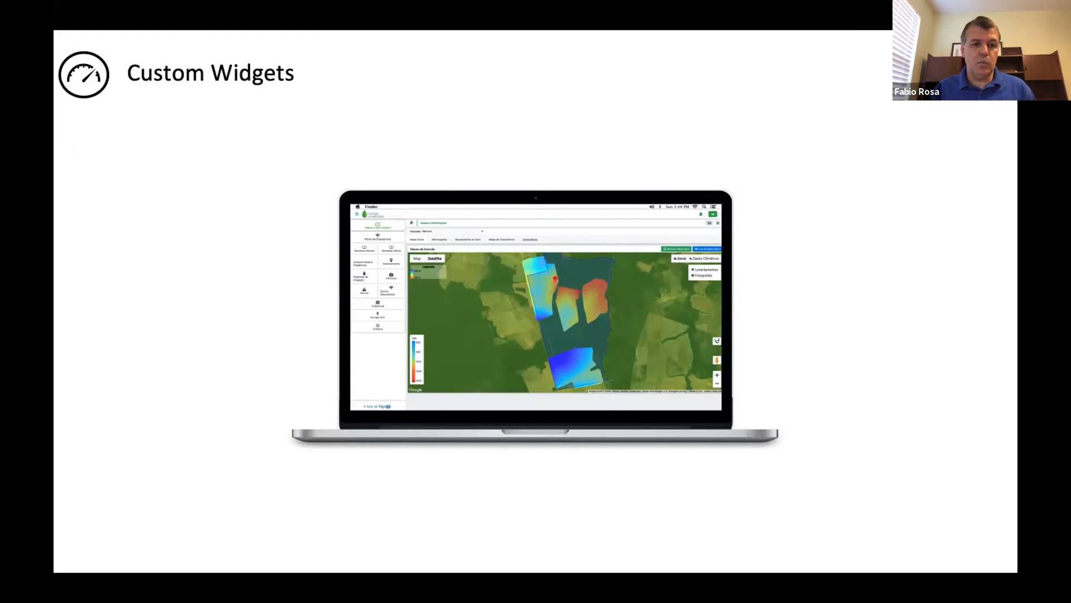
- Advance the presentation from the Custom Widgets slide to the Demo time! slide
key("Right")
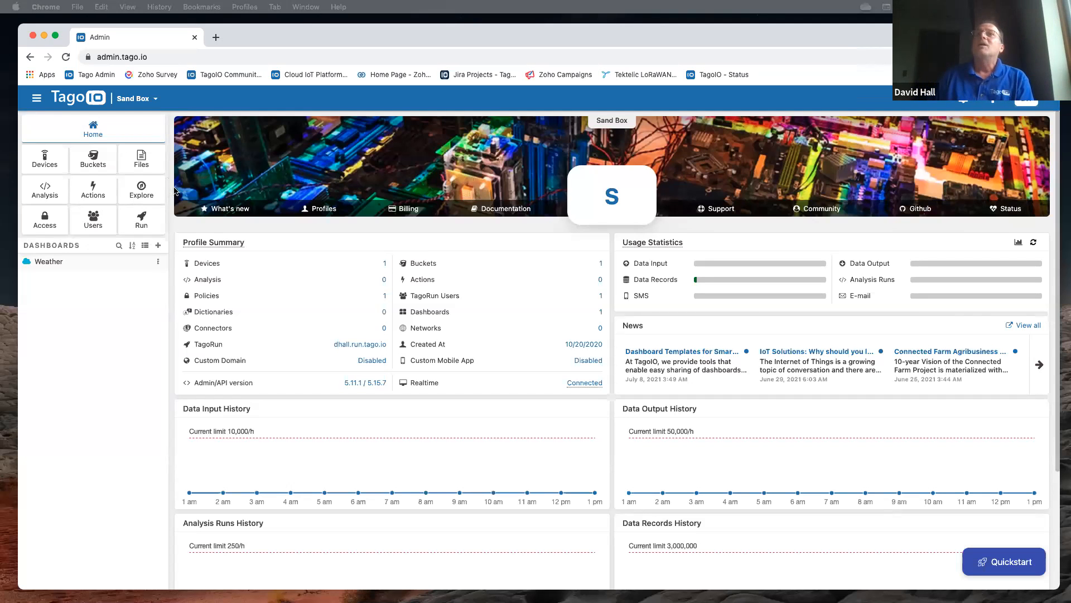
- Switch from the slides to the TagoIO Sand Box home page in Chrome
left_click_drag(259, 35, 257, 37)
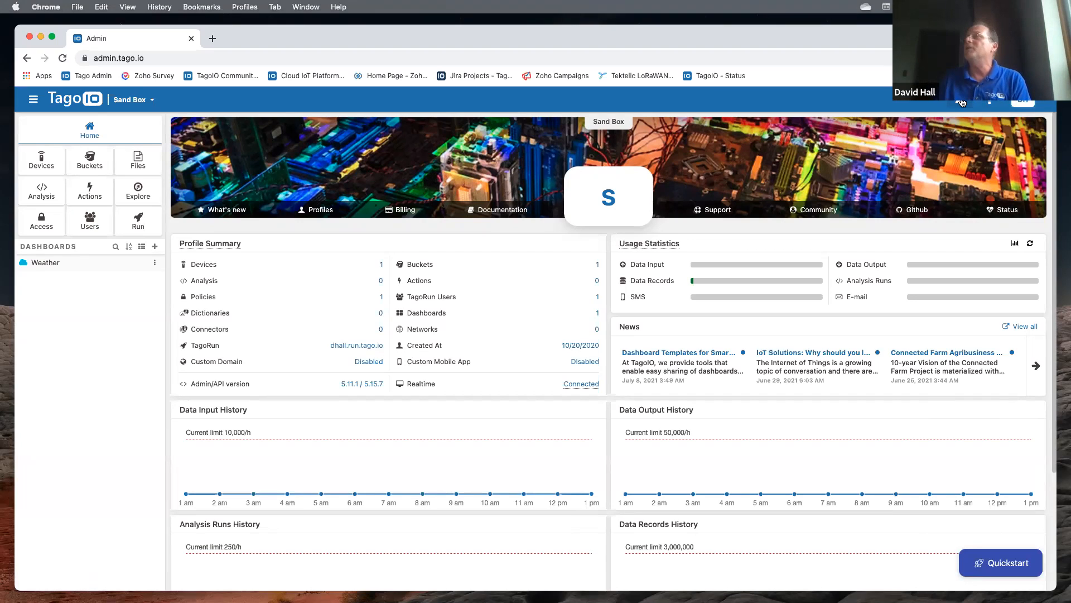
left_click(991, 102)
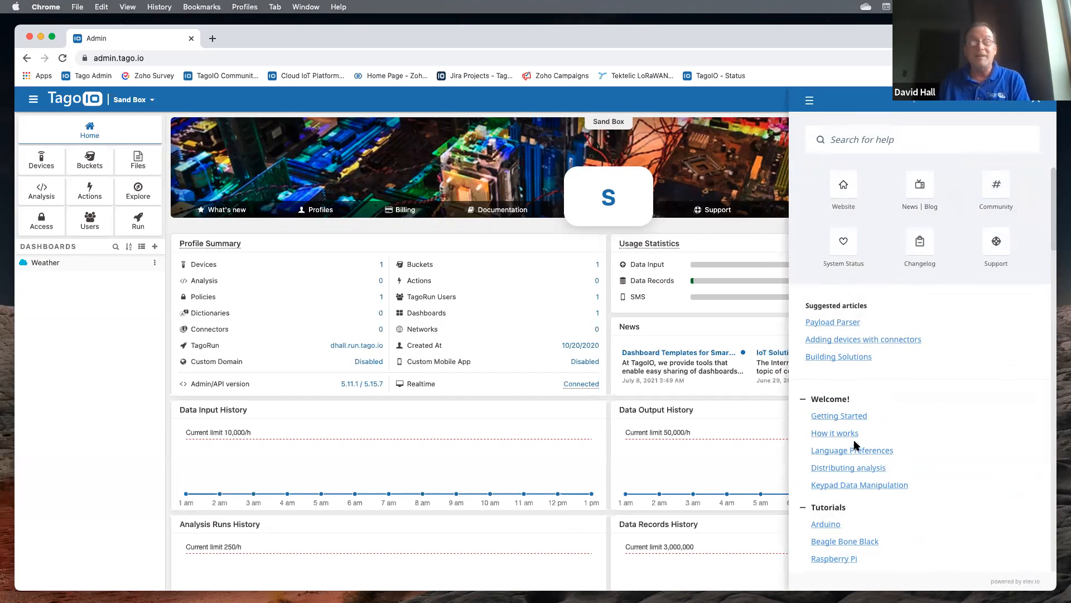
left_click(839, 138)
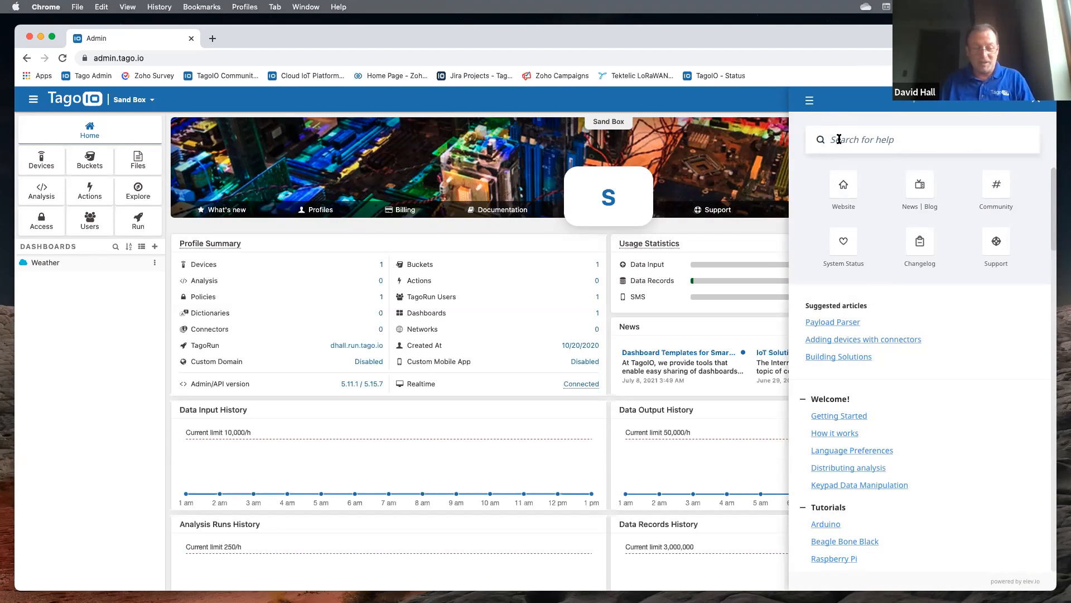
type("pdf")
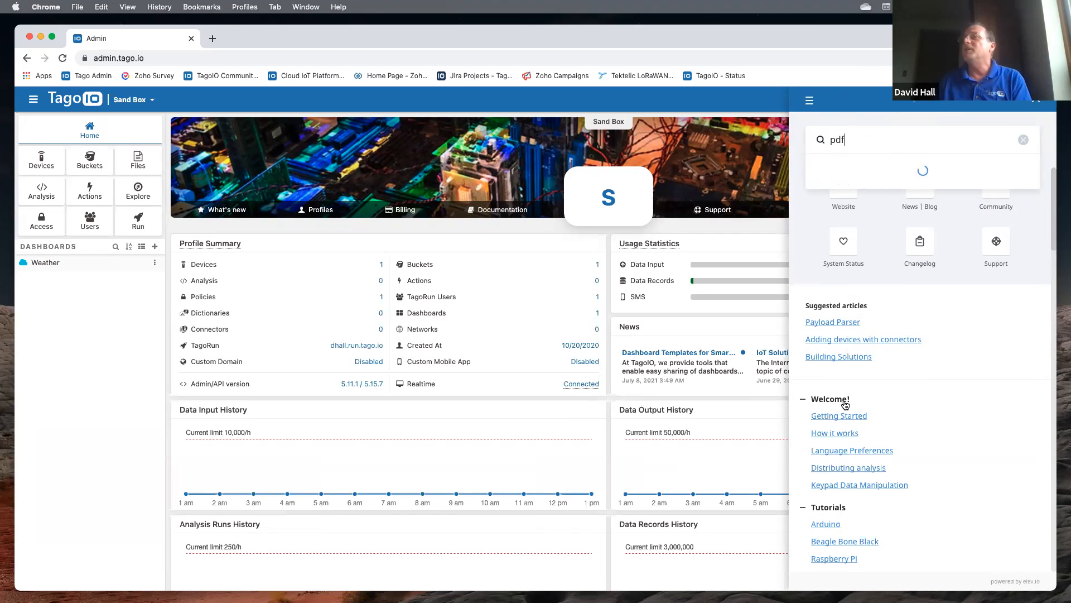
scroll(845, 404, "down", 5)
scroll(893, 414, "down", 8)
scroll(893, 414, "down", 5)
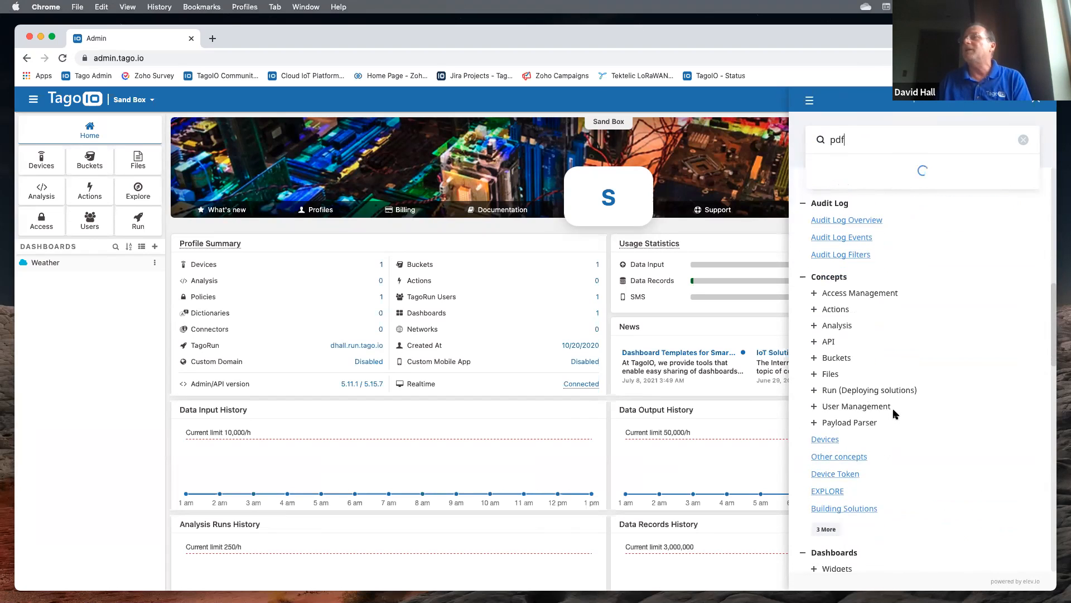
scroll(893, 414, "down", 5)
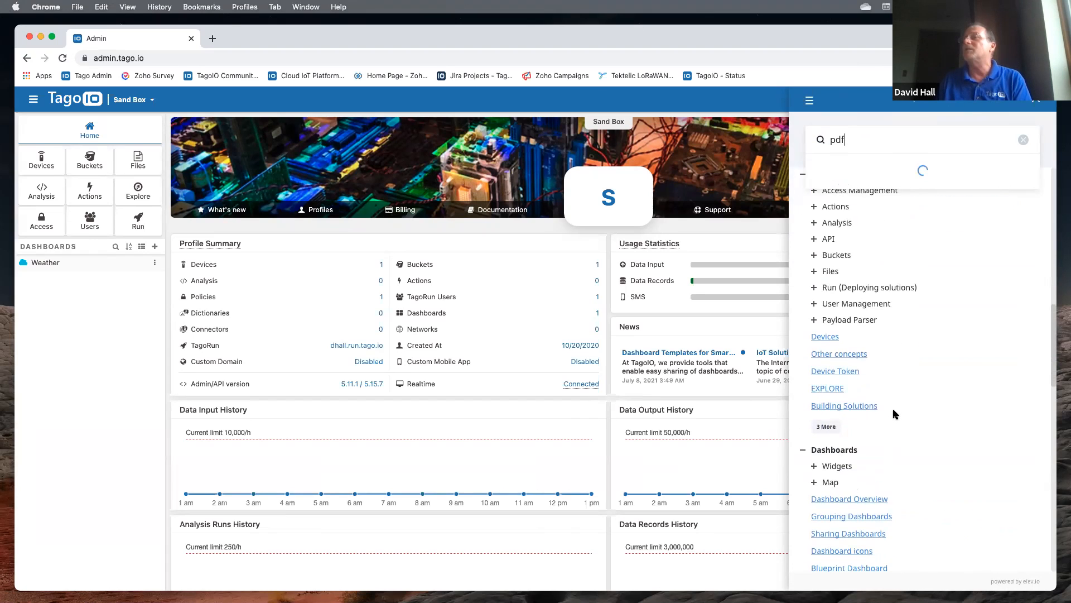
scroll(893, 413, "down", 2)
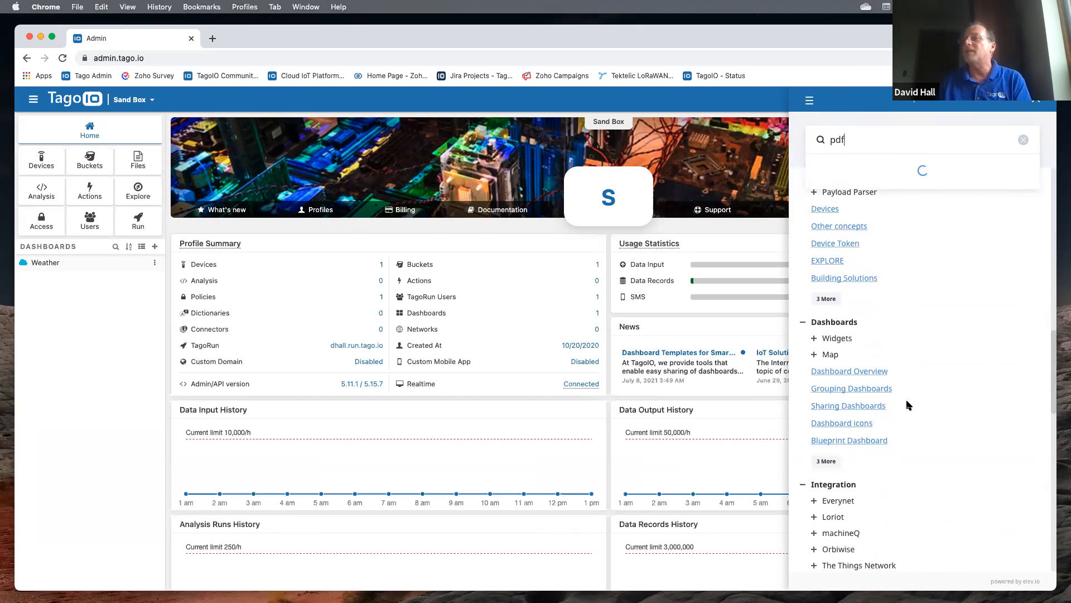
scroll(907, 404, "down", 8)
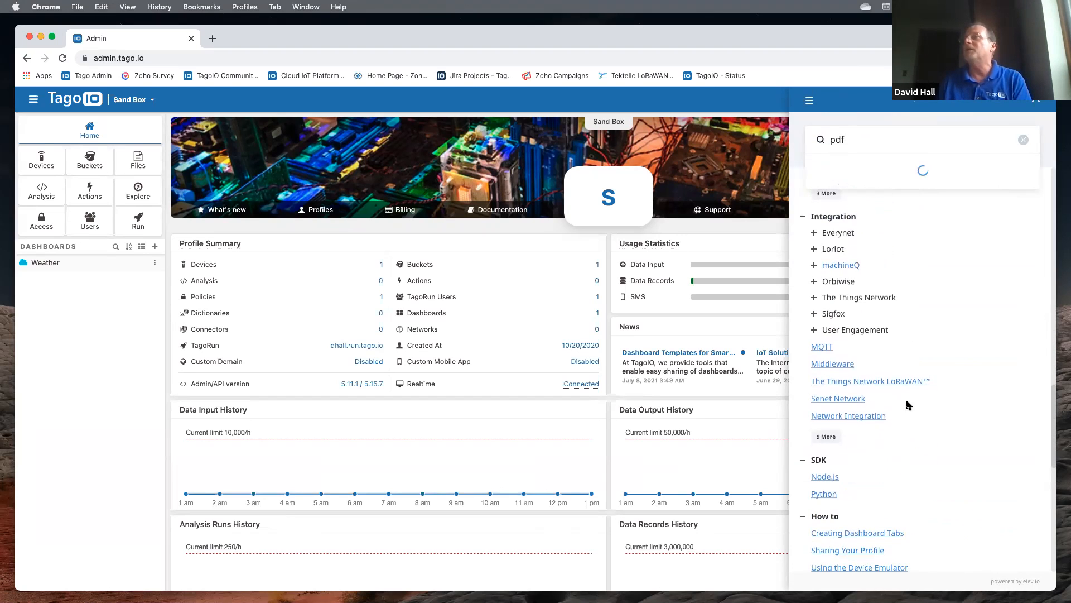
left_click(1023, 140)
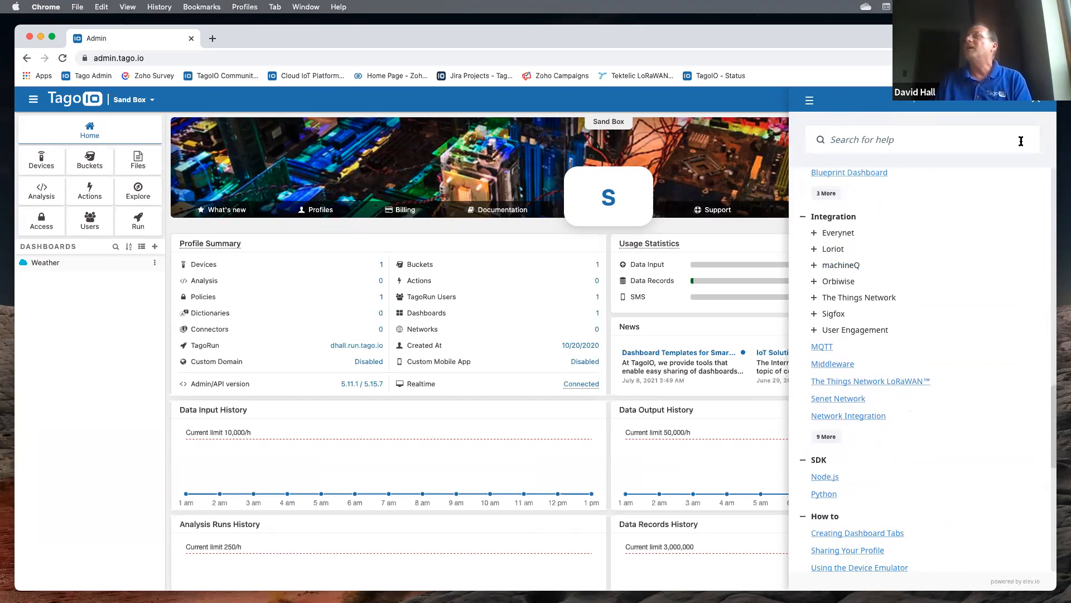
left_click(1036, 101)
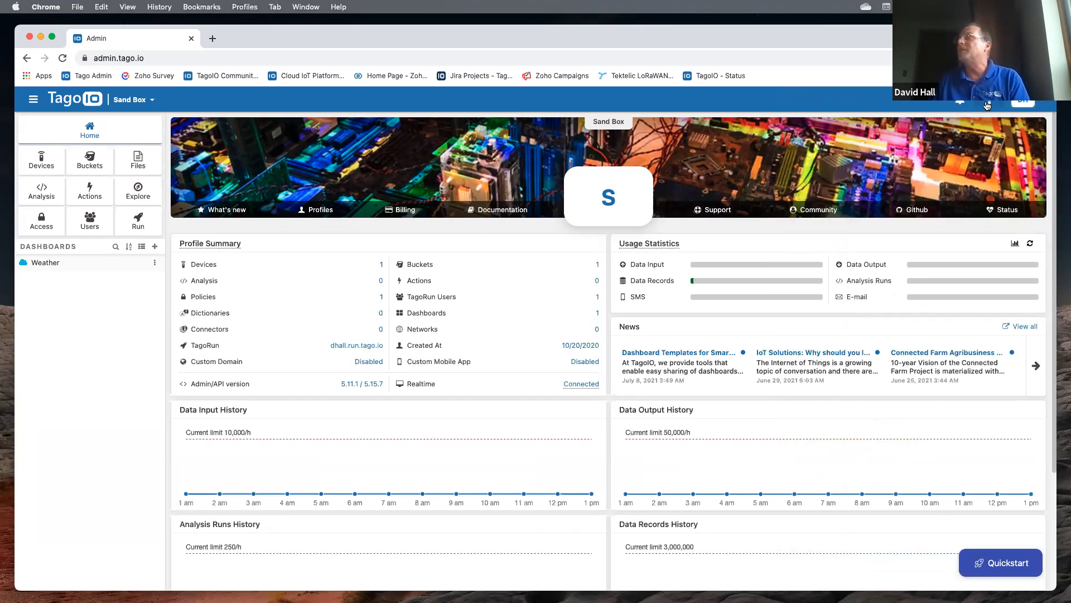
- Glance at the account avatar menu, then bring up the Quickstart guide
left_click(1043, 104)
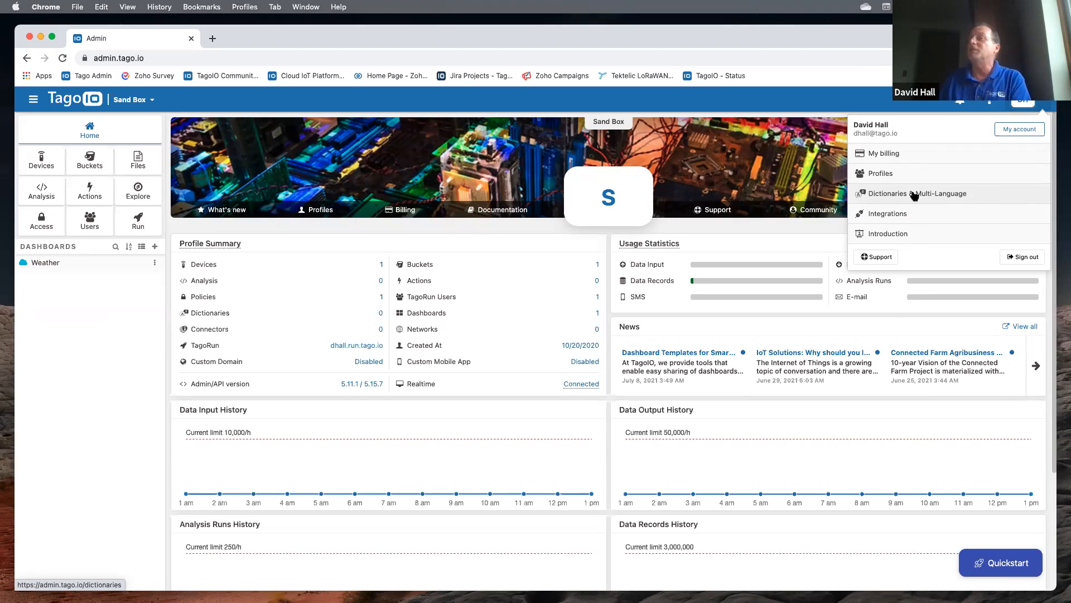
left_click(905, 106)
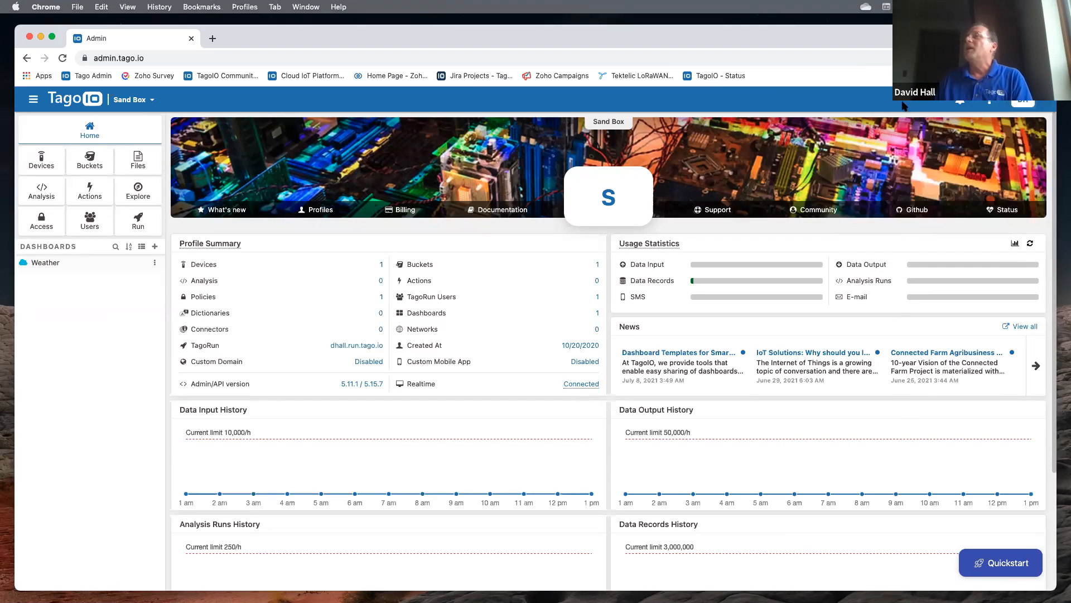
left_click(988, 560)
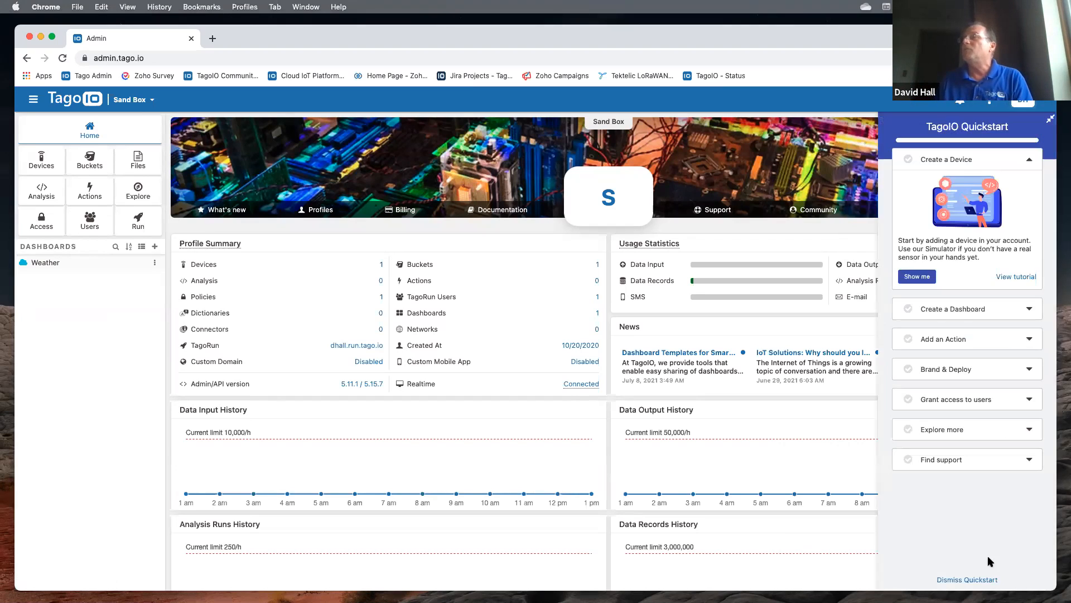
- Run the Quickstart's Create a Device and Create a Dashboard Show me tours
left_click(1029, 161)
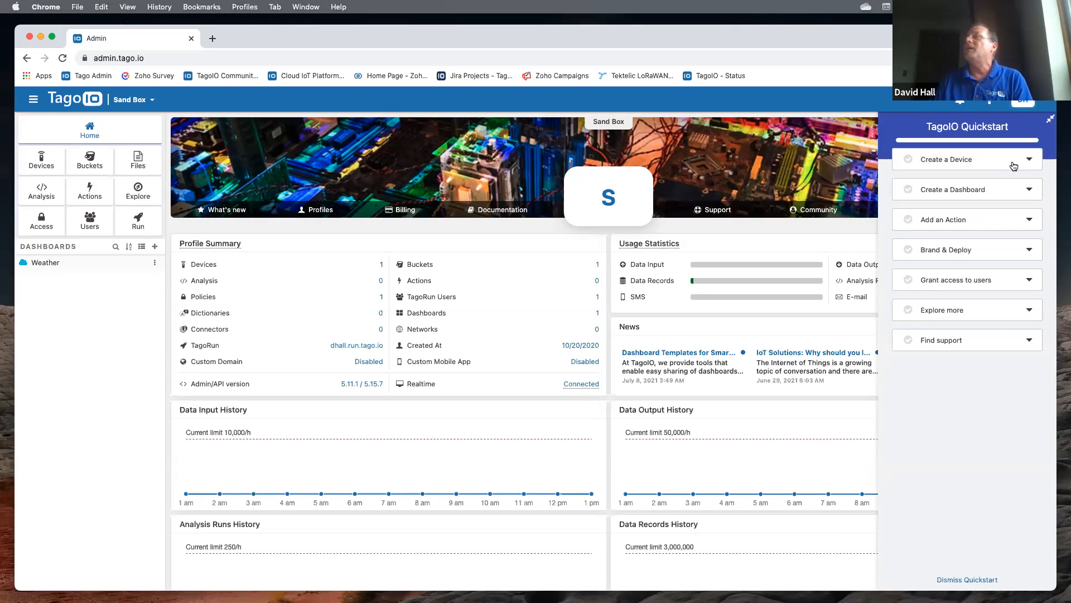
left_click(1024, 161)
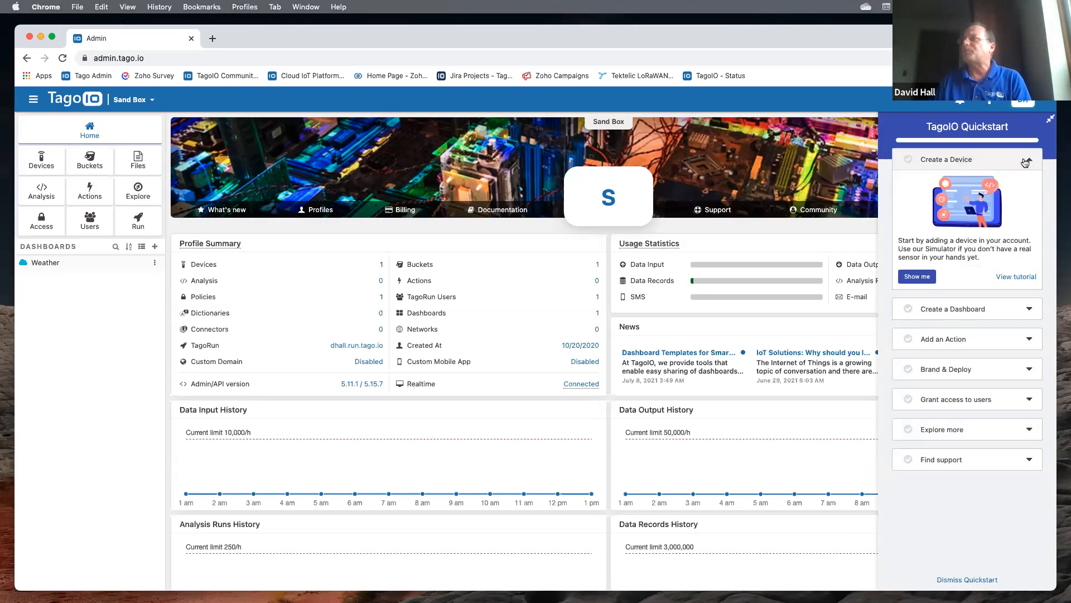
left_click(916, 277)
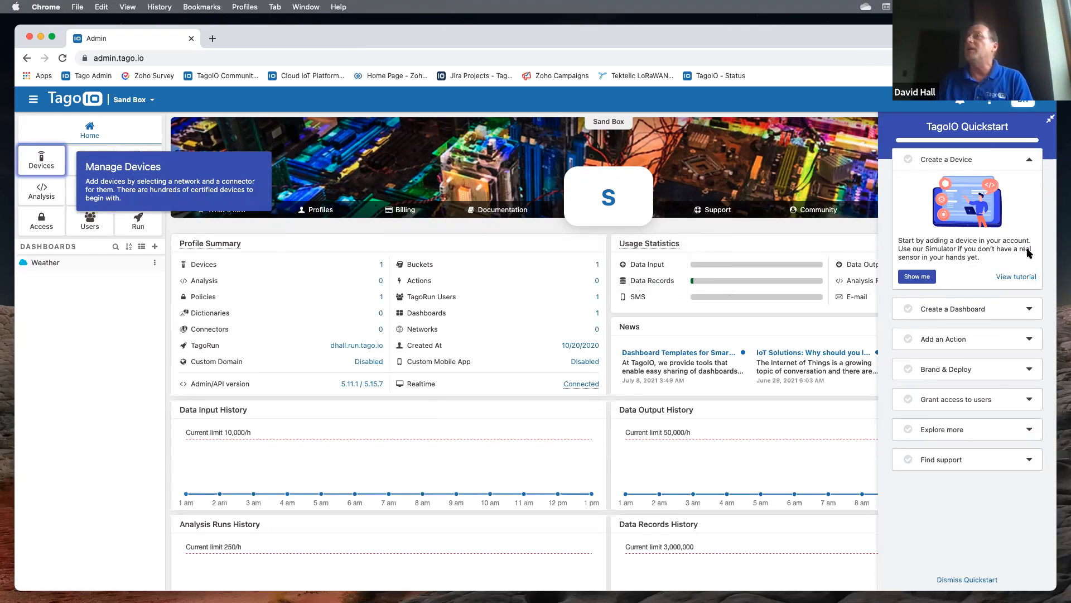
left_click(950, 310)
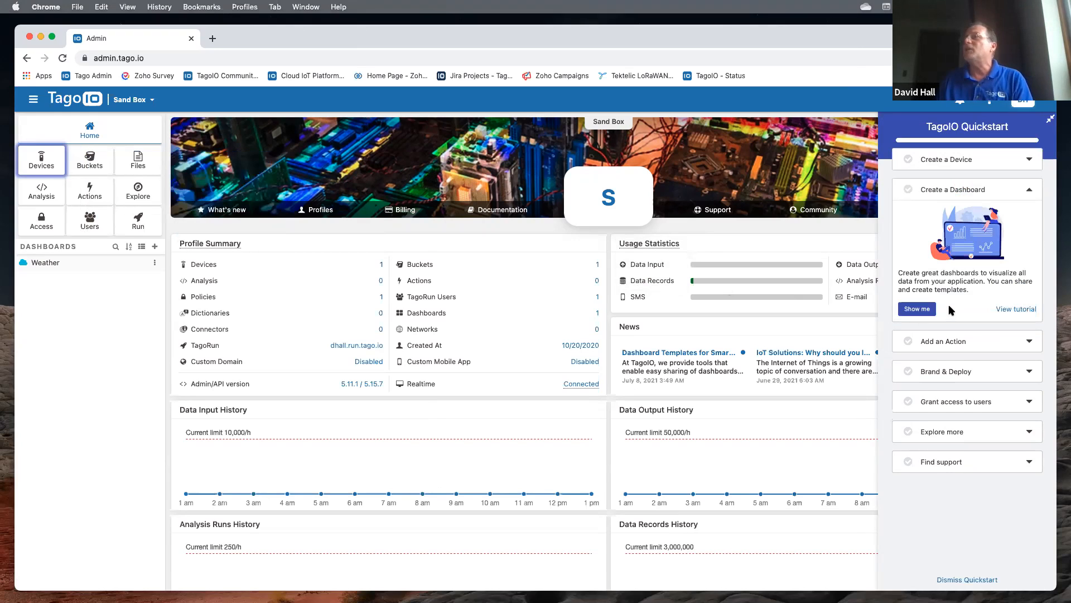
left_click(917, 310)
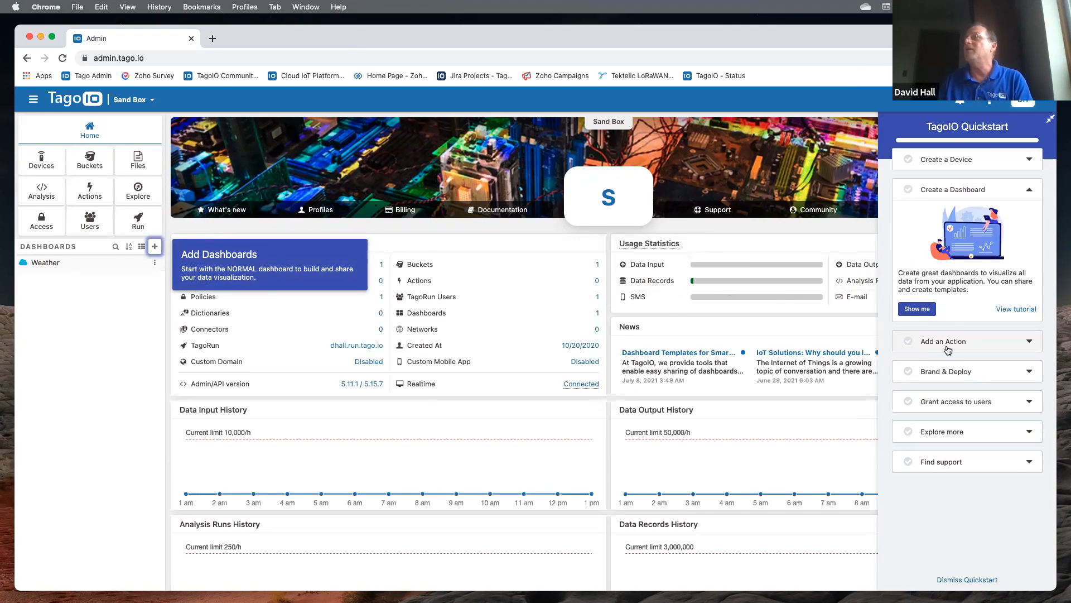
- Show the Brand & Deploy tour, minimize Quickstart, and open the Weather dashboard
left_click(941, 373)
left_click(921, 363)
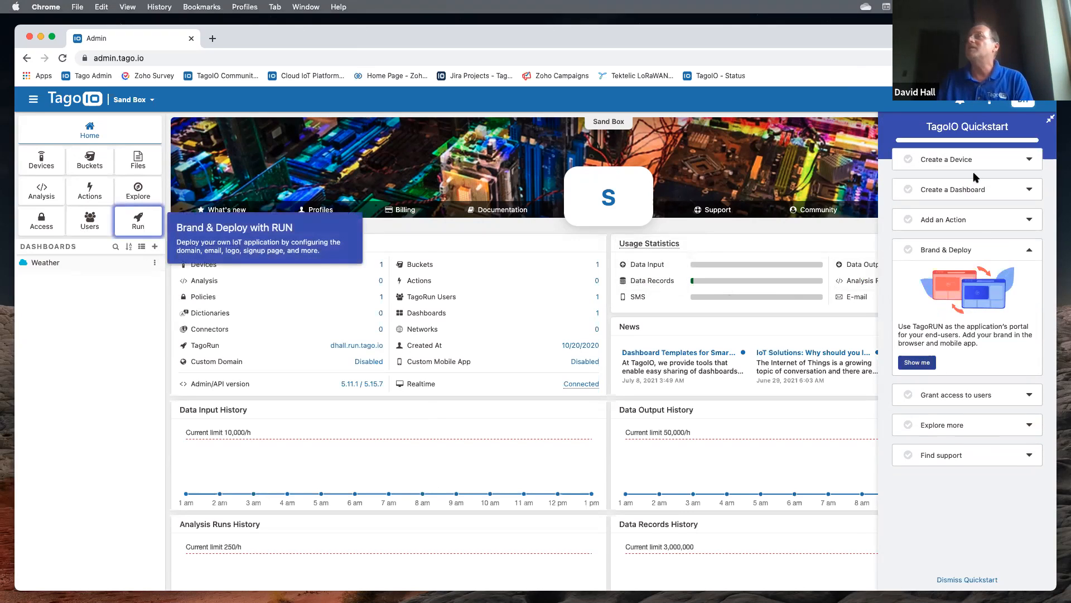
left_click(1050, 122)
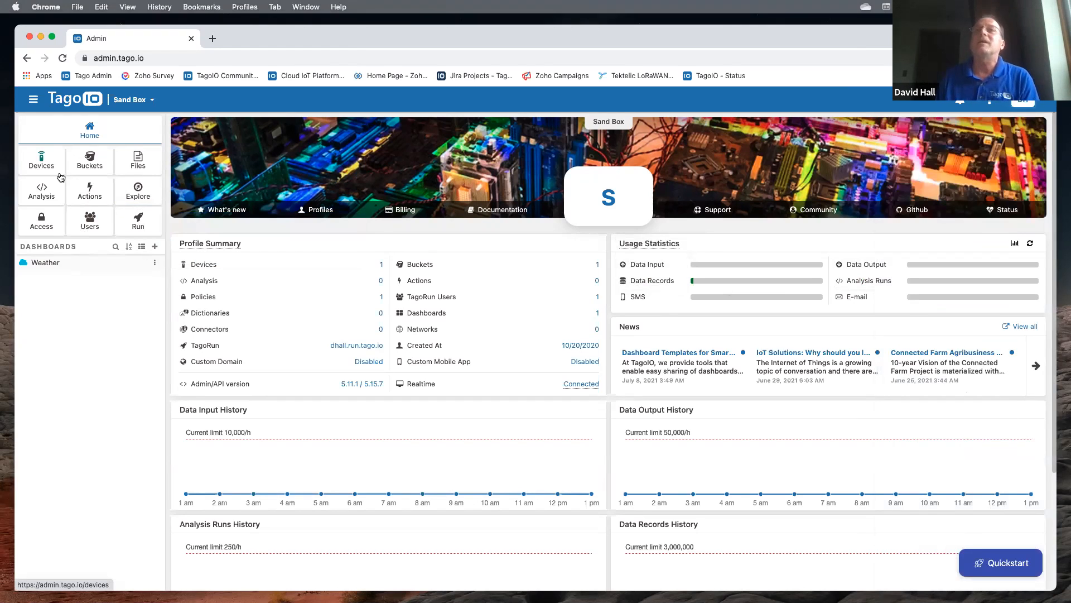
left_click(54, 265)
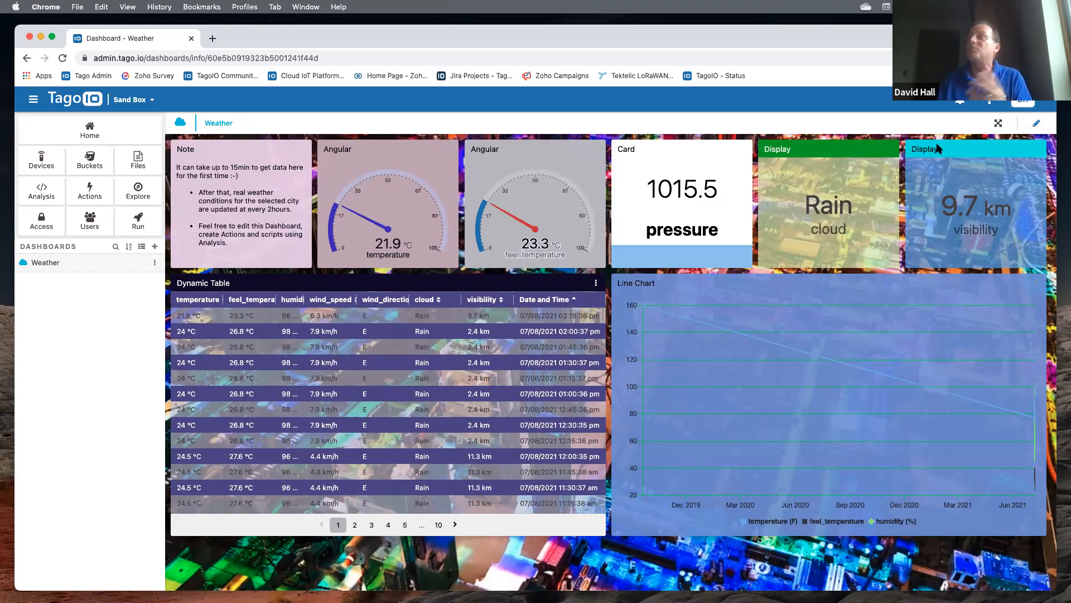
- Put the loaded Weather dashboard into edit mode
left_click(1038, 125)
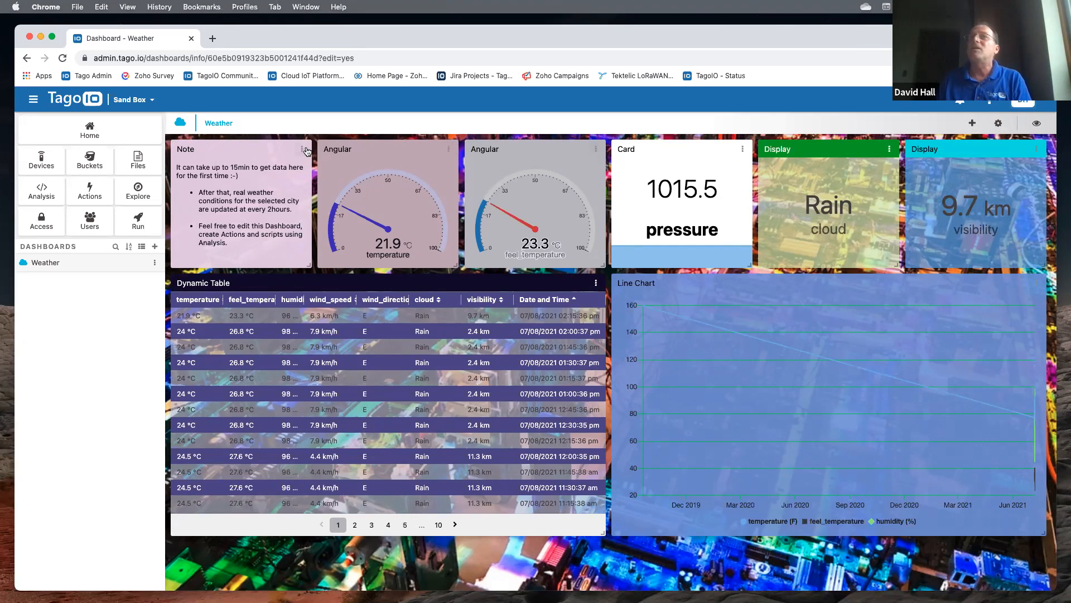
- Open the editor for the feel_temperature Angular gauge via its options menu
left_click(542, 151)
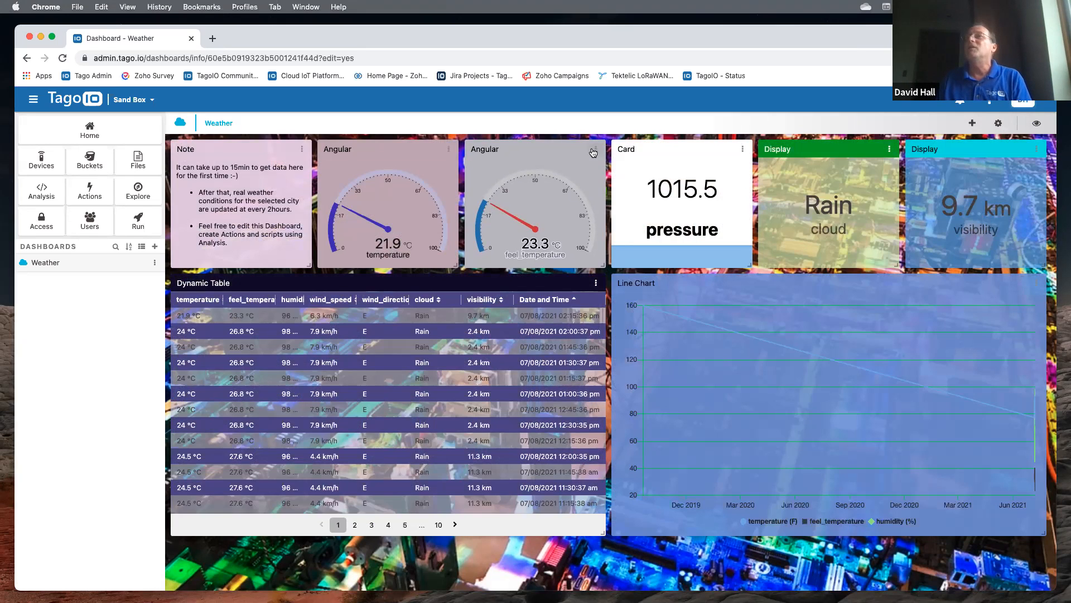
left_click(594, 150)
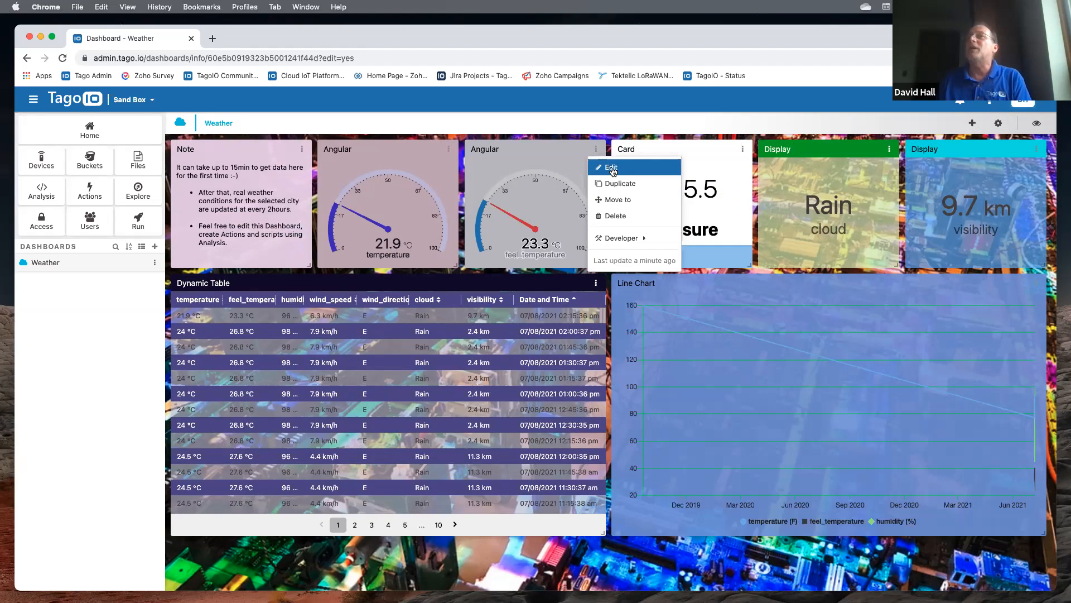
left_click(611, 169)
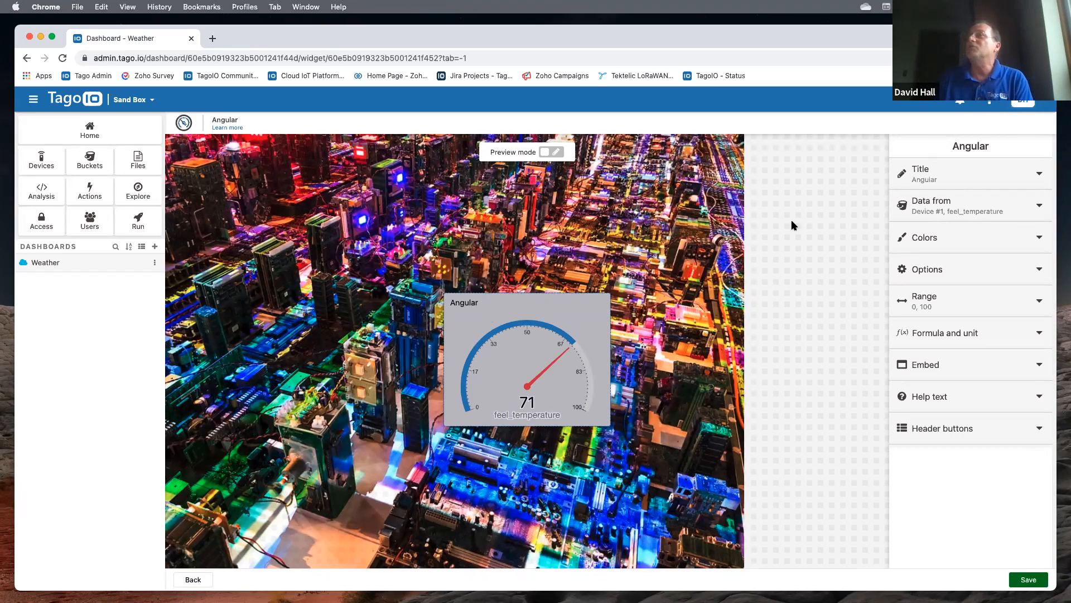
- Check the gauge's Title setting, then expand its Colors settings
left_click(1009, 180)
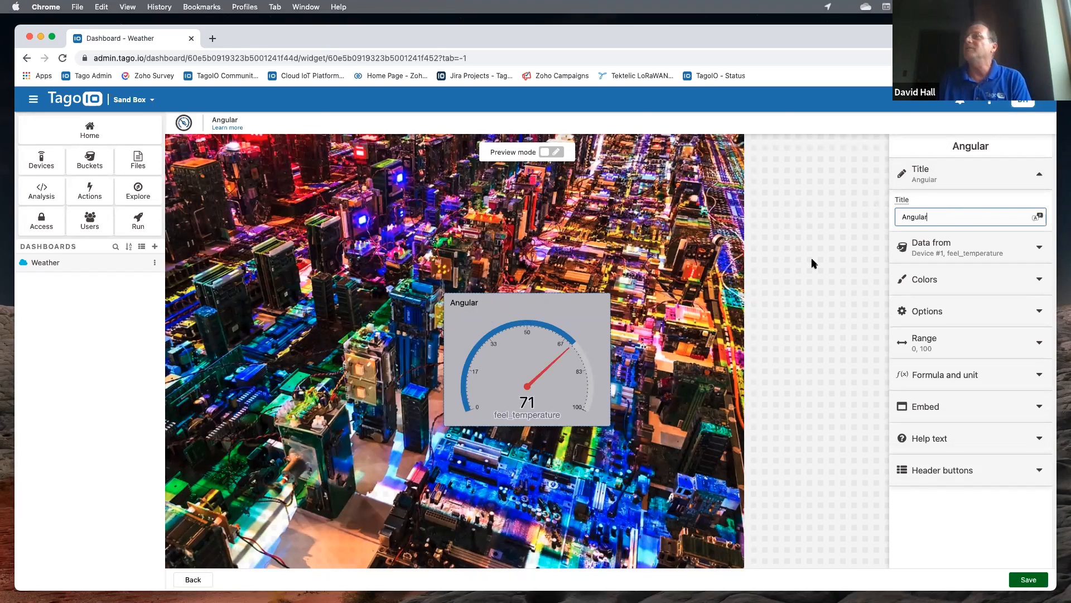
left_click(1021, 176)
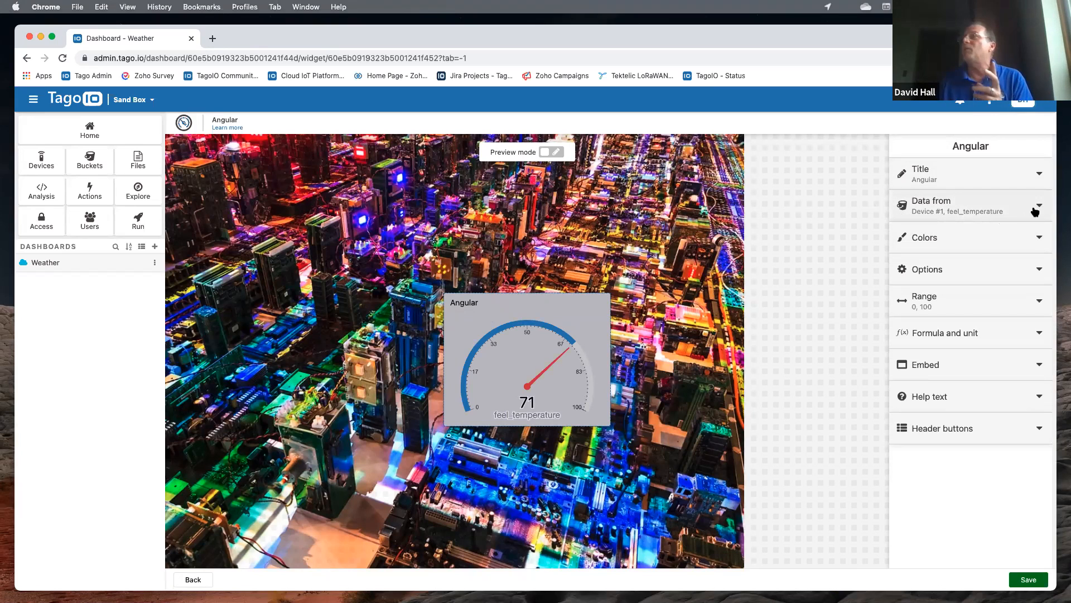
left_click(1035, 240)
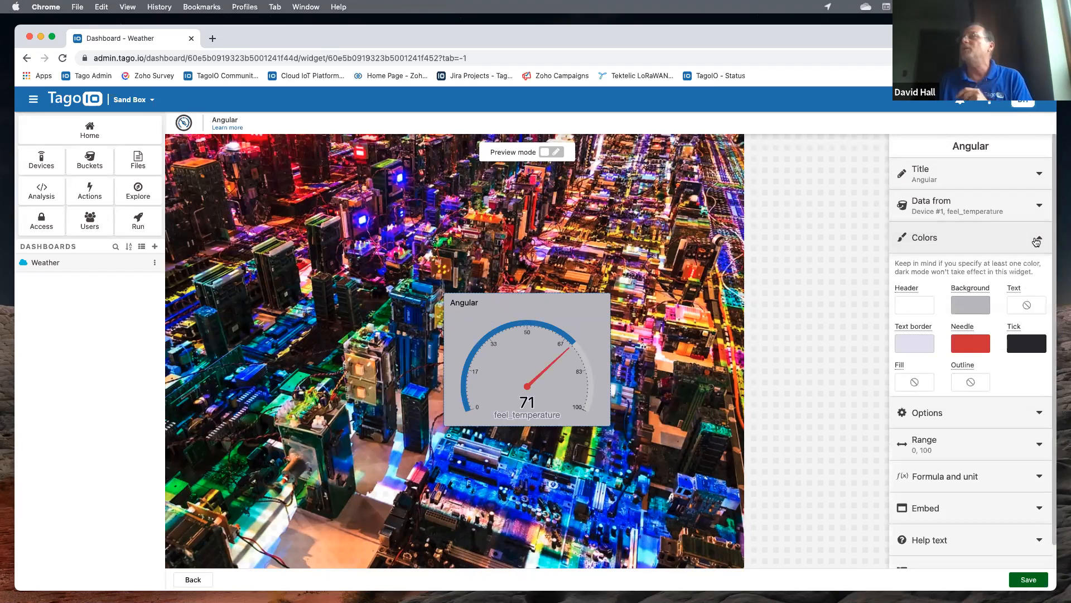
- Give the gauge a lavender background with alpha lowered to about 0.29
left_click(970, 304)
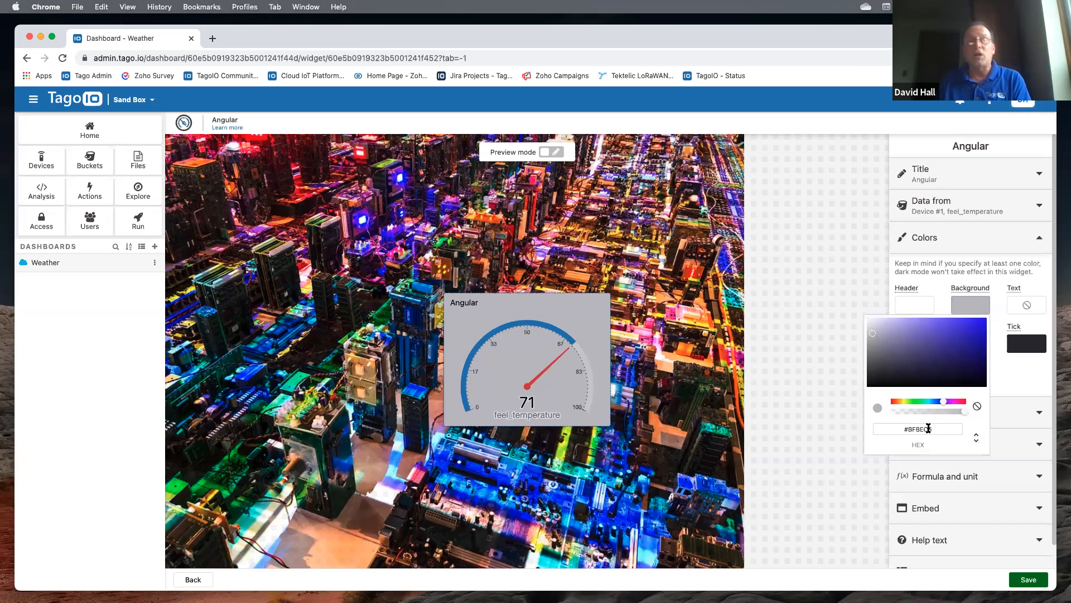
left_click_drag(873, 333, 892, 325)
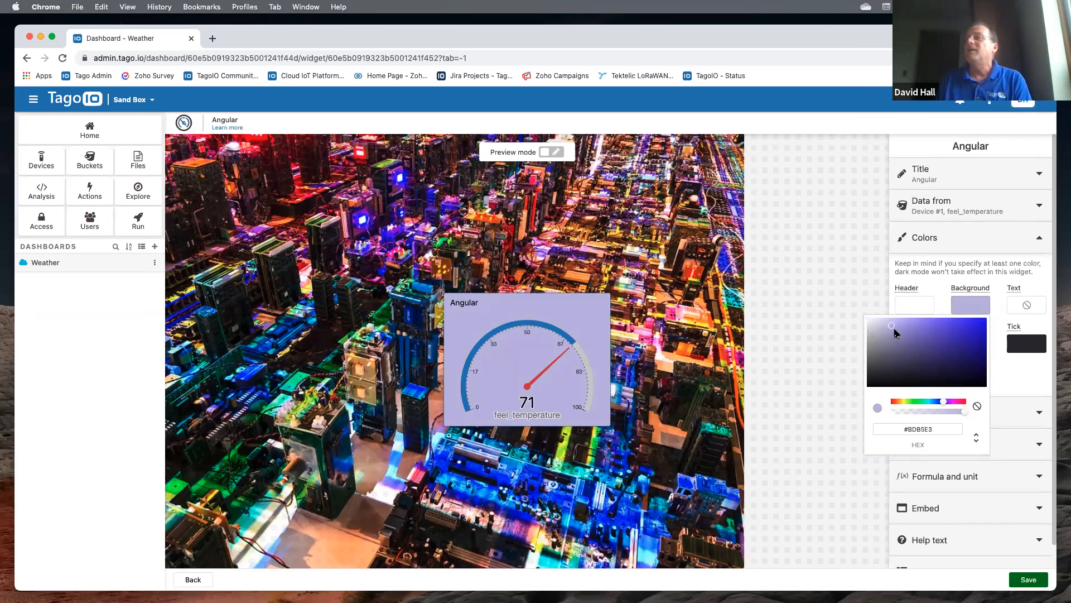
mouse_move(958, 413)
left_mouse_down()
mouse_move(913, 411)
mouse_move(949, 413)
left_mouse_up()
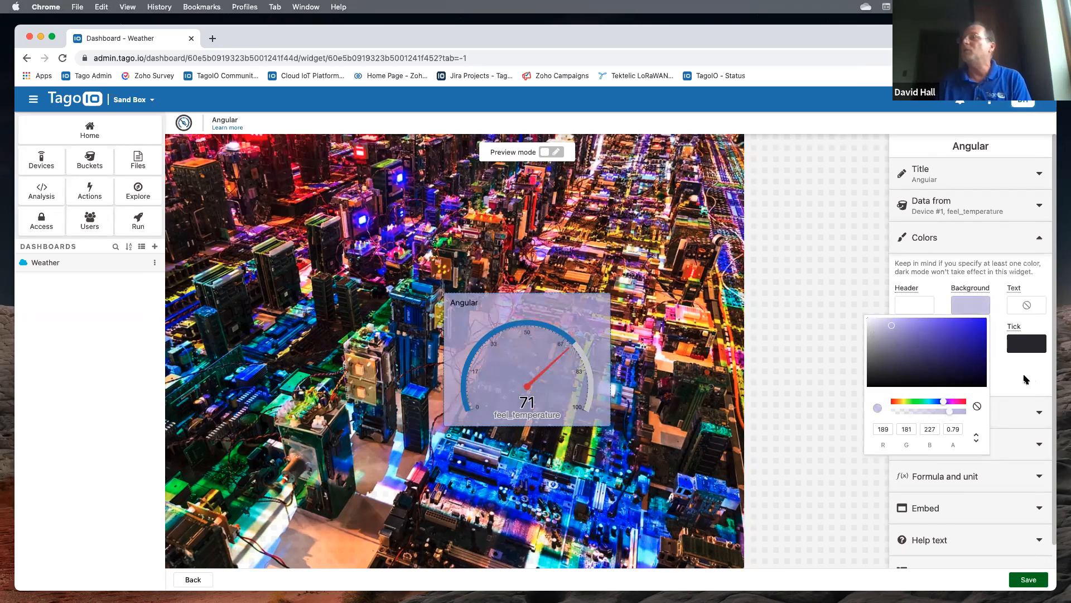
left_click(1021, 377)
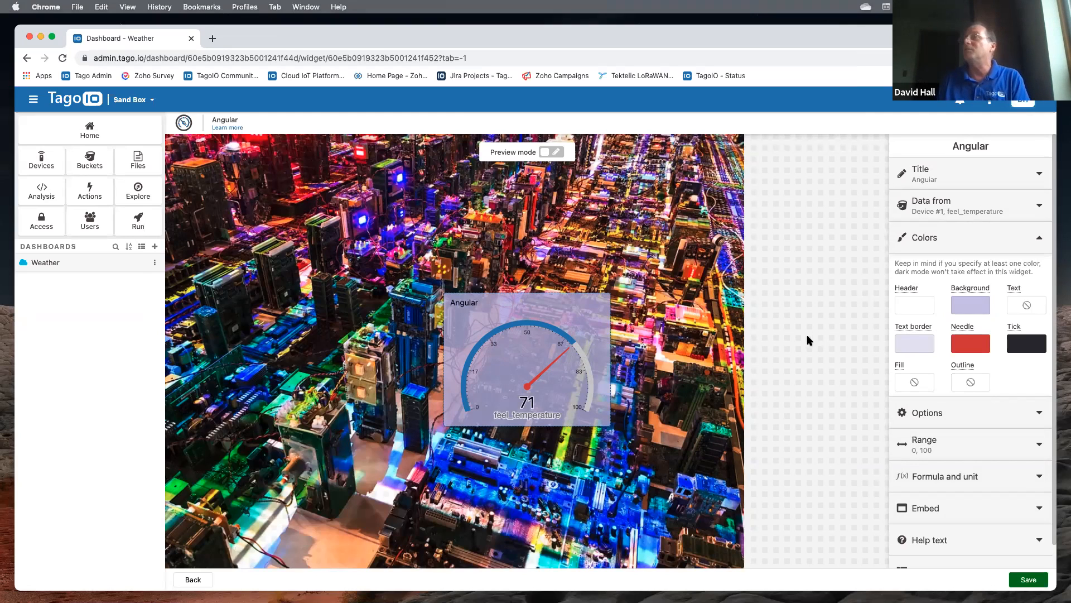
scroll(939, 369, "down", 1)
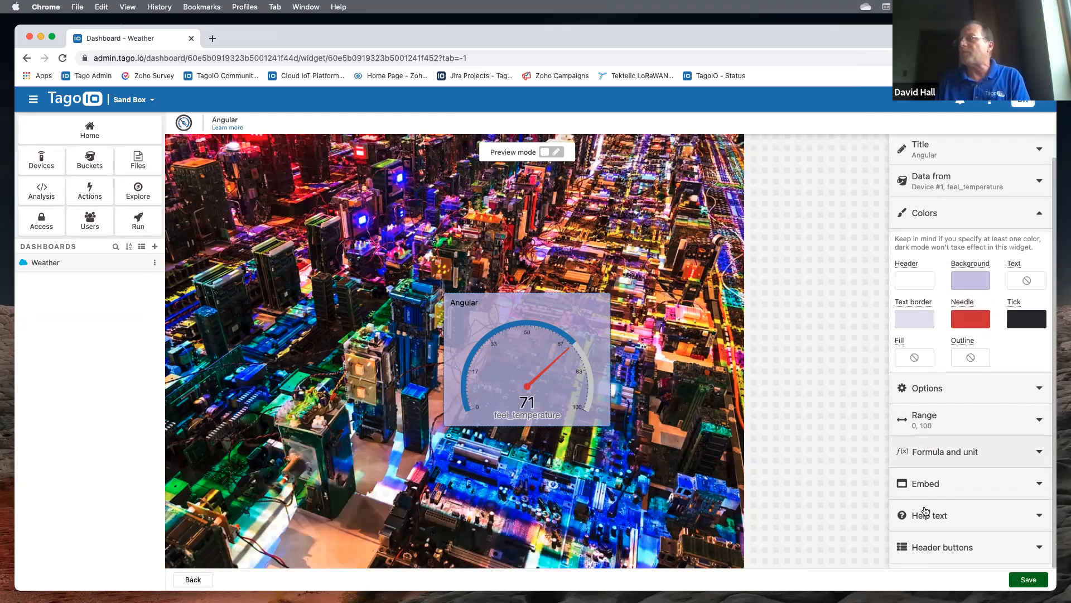
- Review the Help text option, then save the feel_temperature gauge changes
left_click(1024, 519)
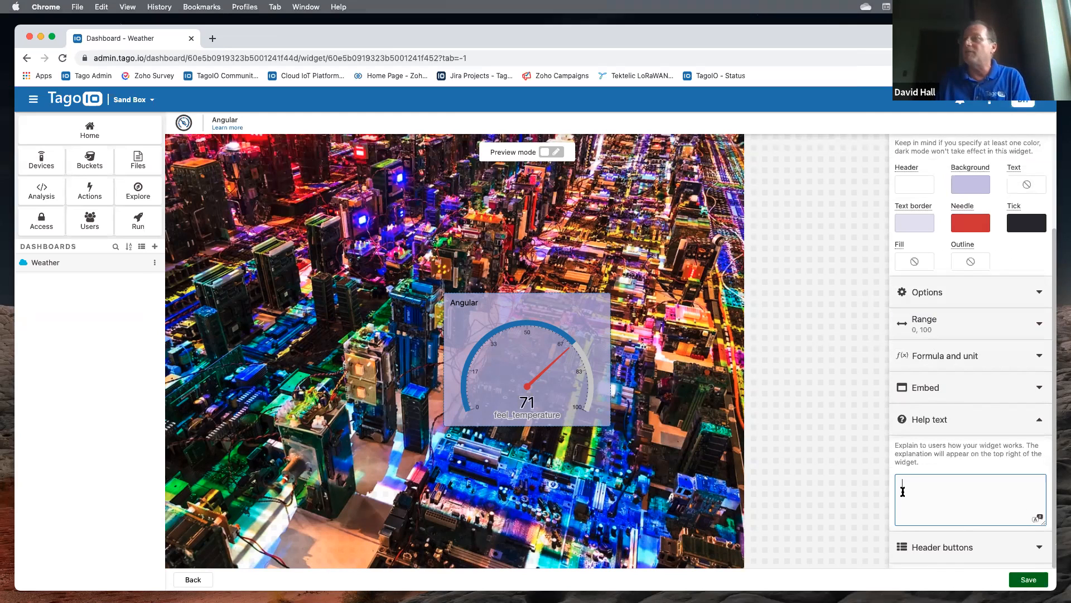
left_click(1036, 420)
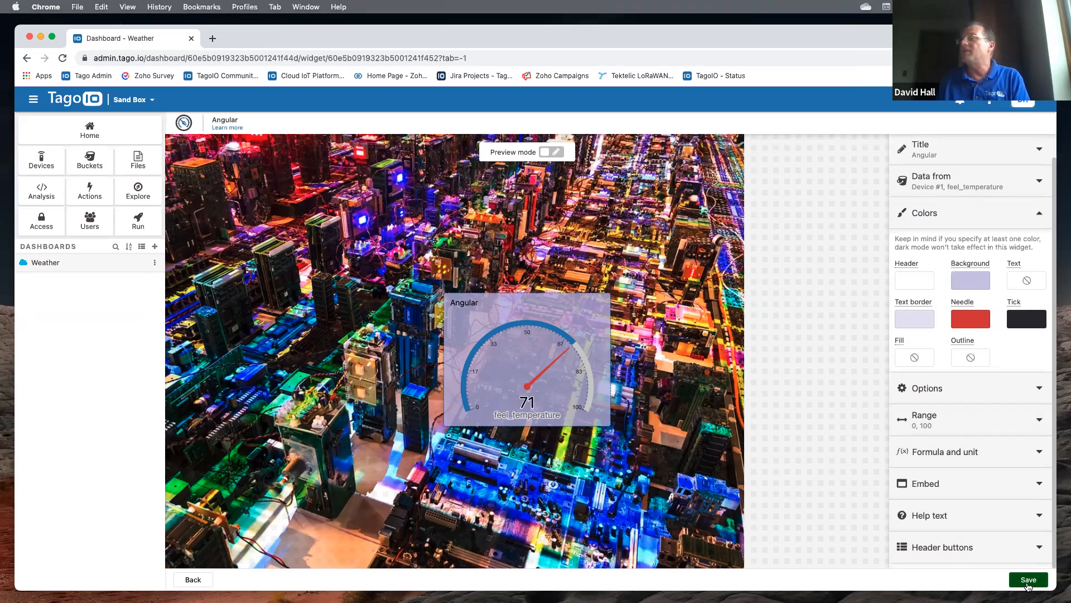
left_click(1027, 583)
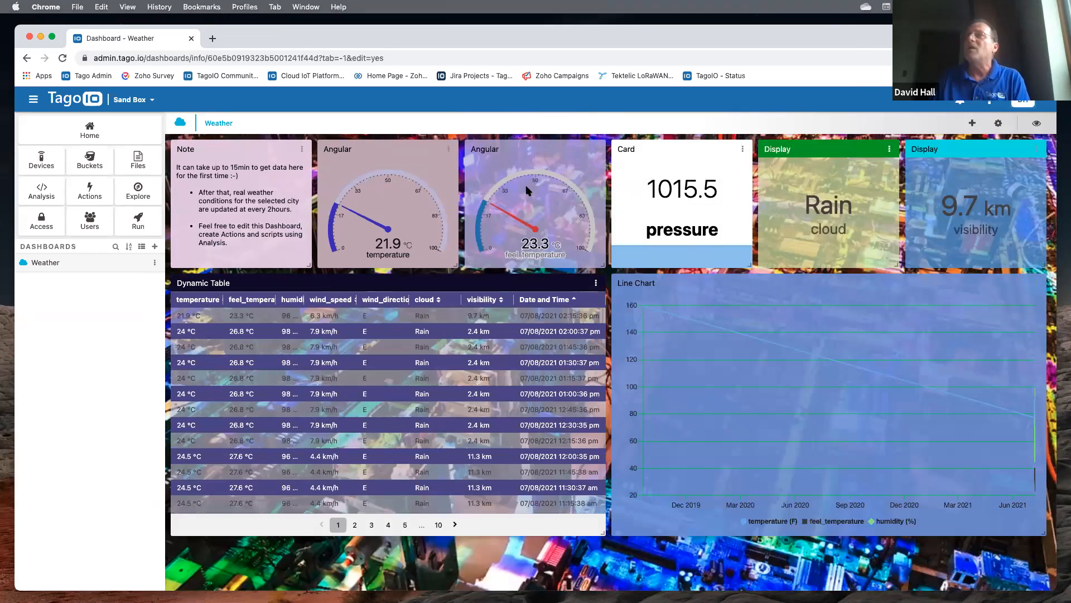
- Browse the Add widget gallery, return to Weather, then go to the Devices list
left_click(971, 124)
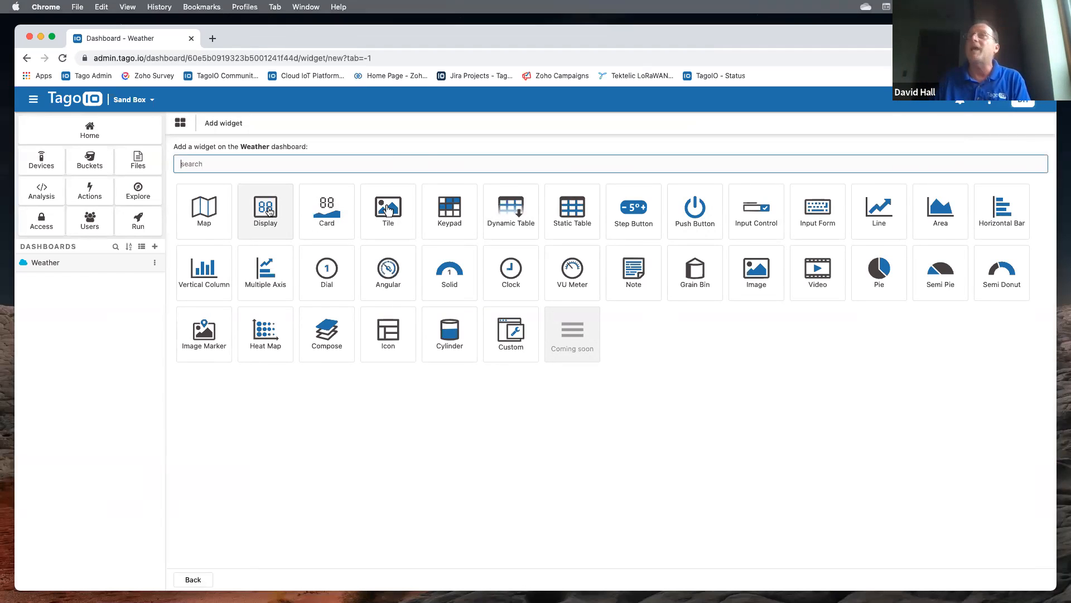
left_click(82, 263)
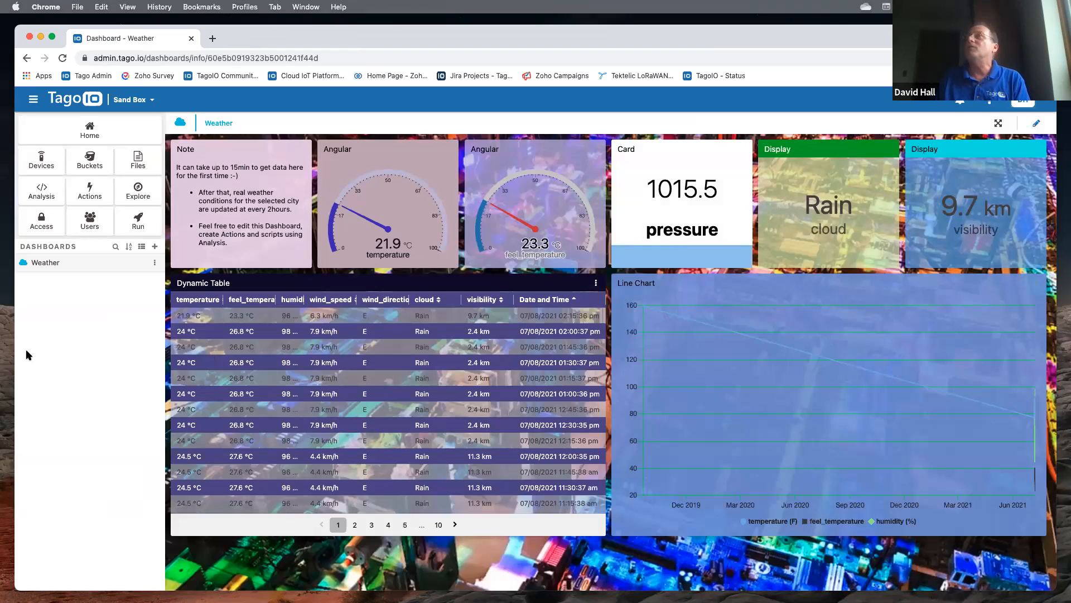
left_click(43, 167)
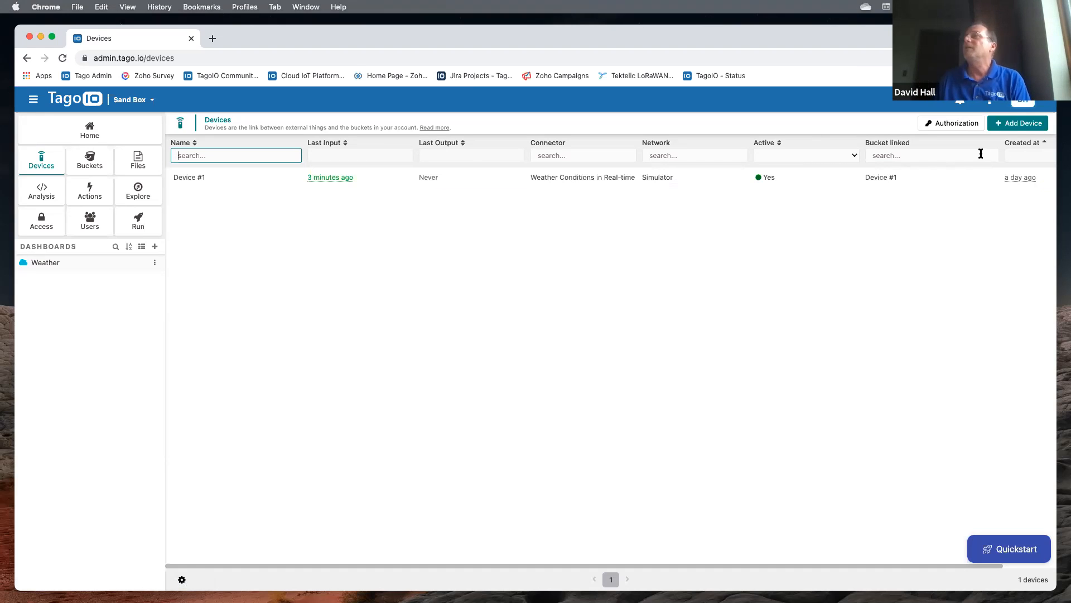
- Start adding a device and browse the connector catalogue filtered by a 'gps' search
left_click(1010, 129)
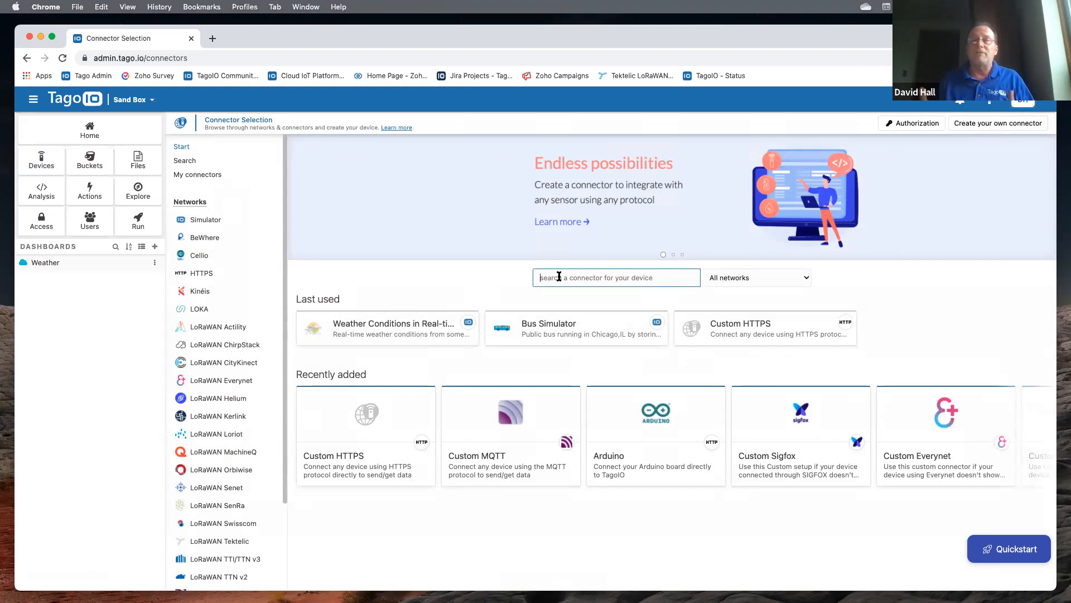
type("gps")
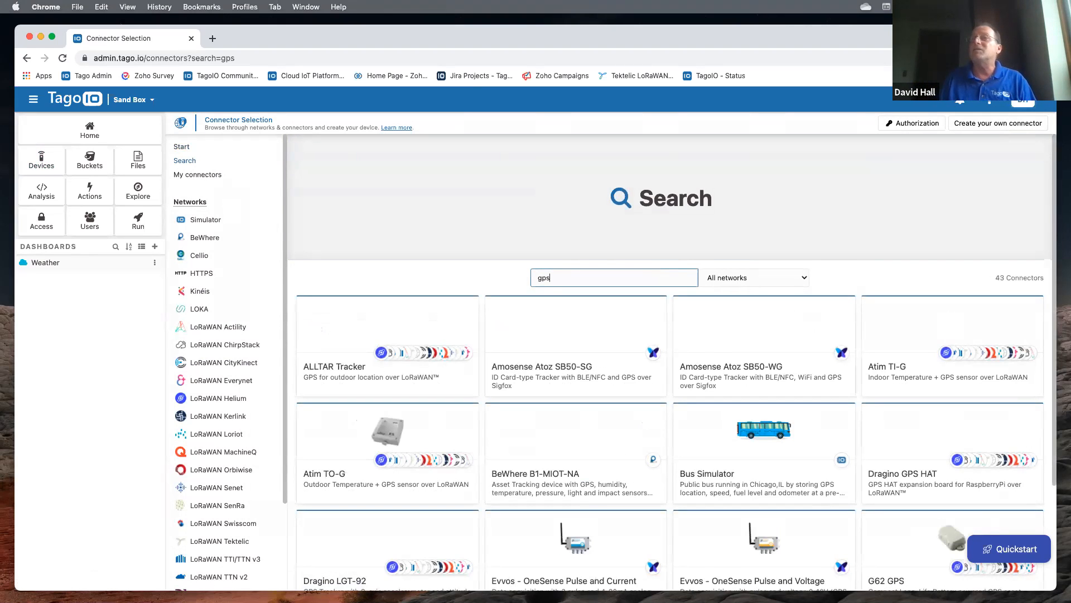
scroll(598, 374, "down", 3)
scroll(599, 373, "down", 8)
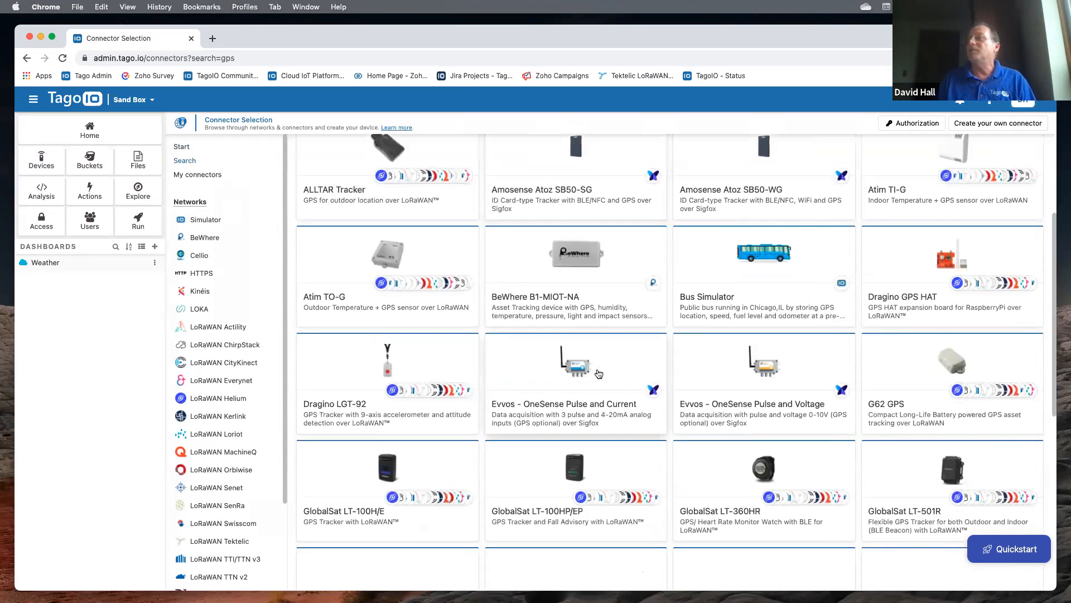
scroll(599, 373, "down", 5)
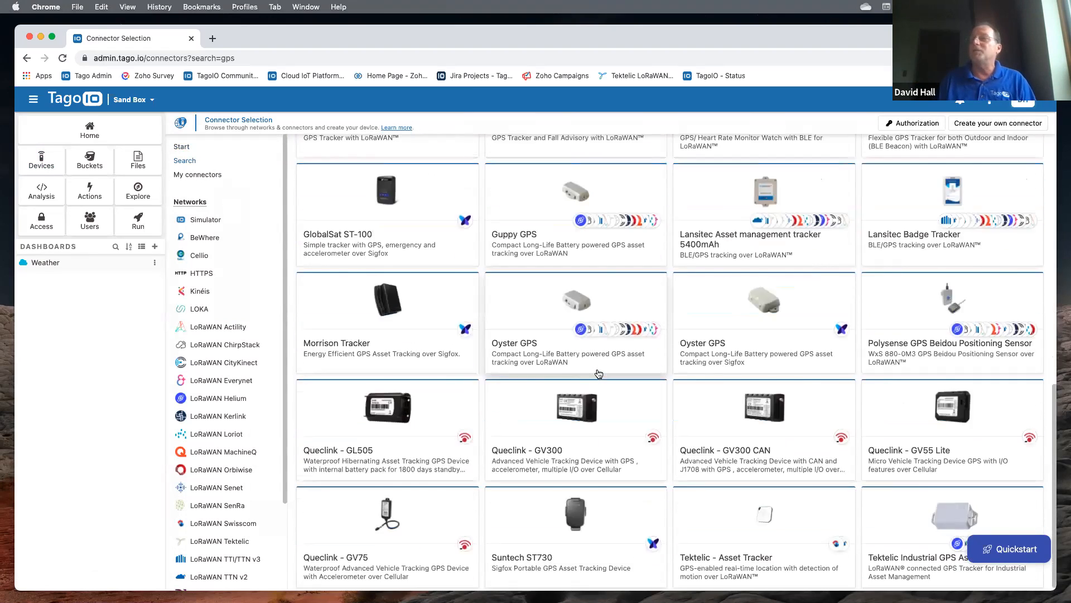
scroll(599, 373, "up", 11)
scroll(597, 373, "up", 5)
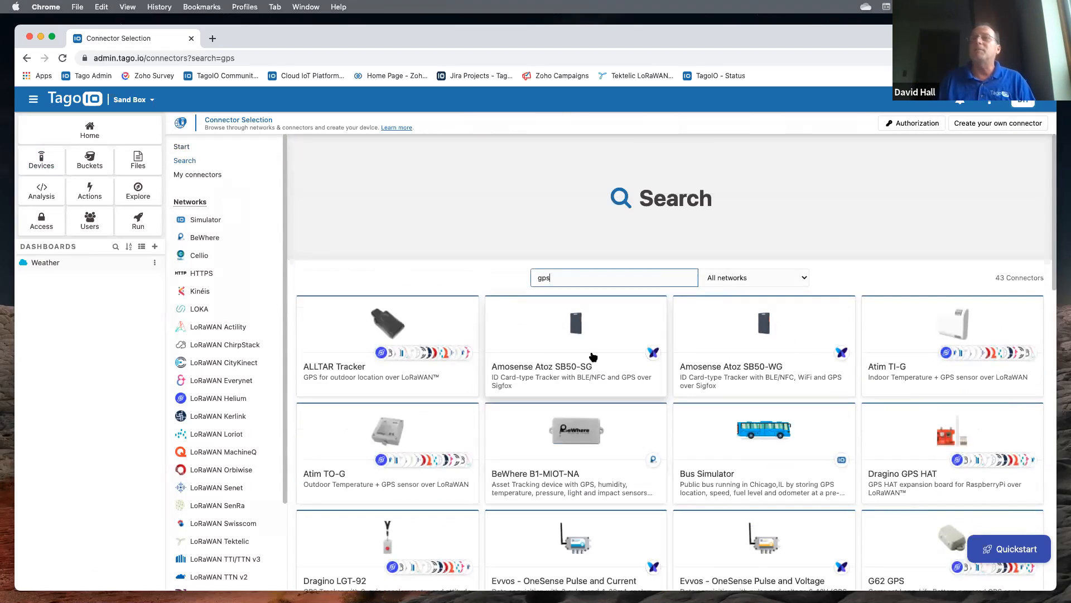
- Clear the 'gps' search and filter connectors to the Simulator network
left_click_drag(572, 276, 530, 278)
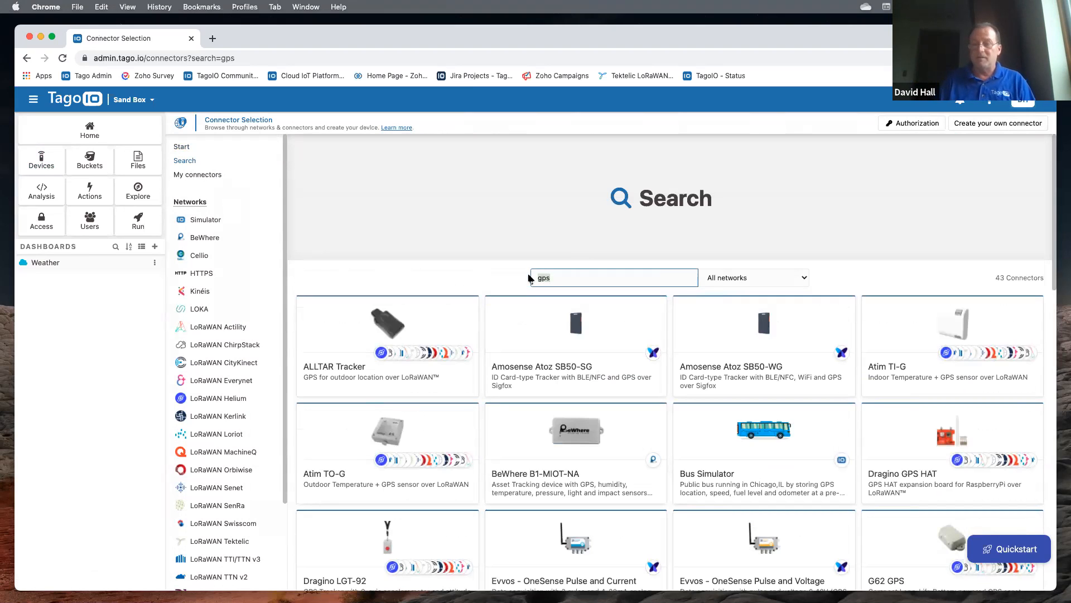
key("BackSpace")
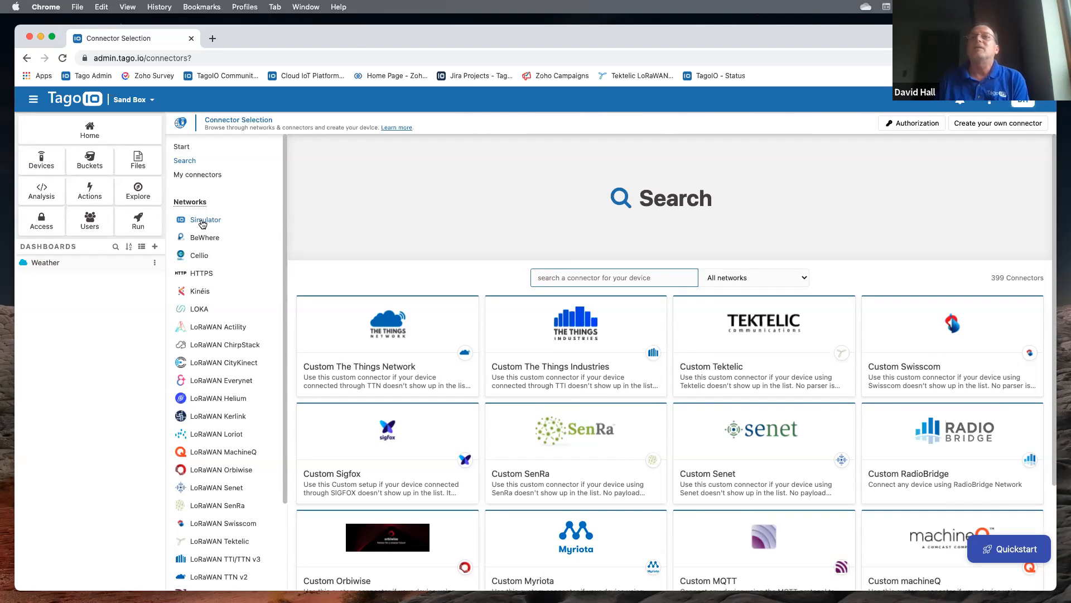
left_click(202, 222)
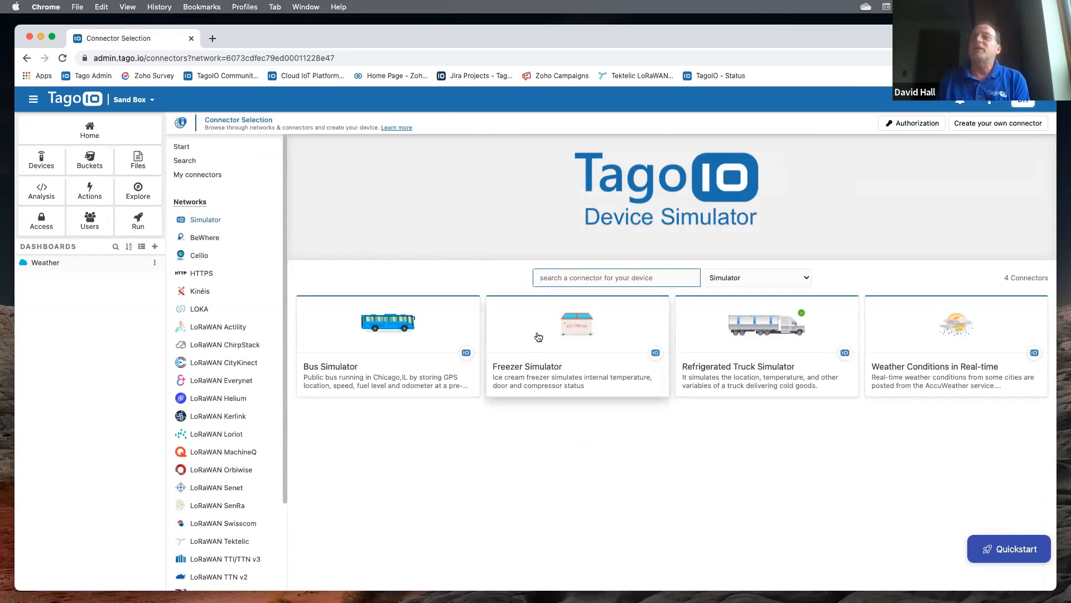
- Create a Freezer Simulator device using Freezer 1 and °F as the temperature unit
left_click(584, 344)
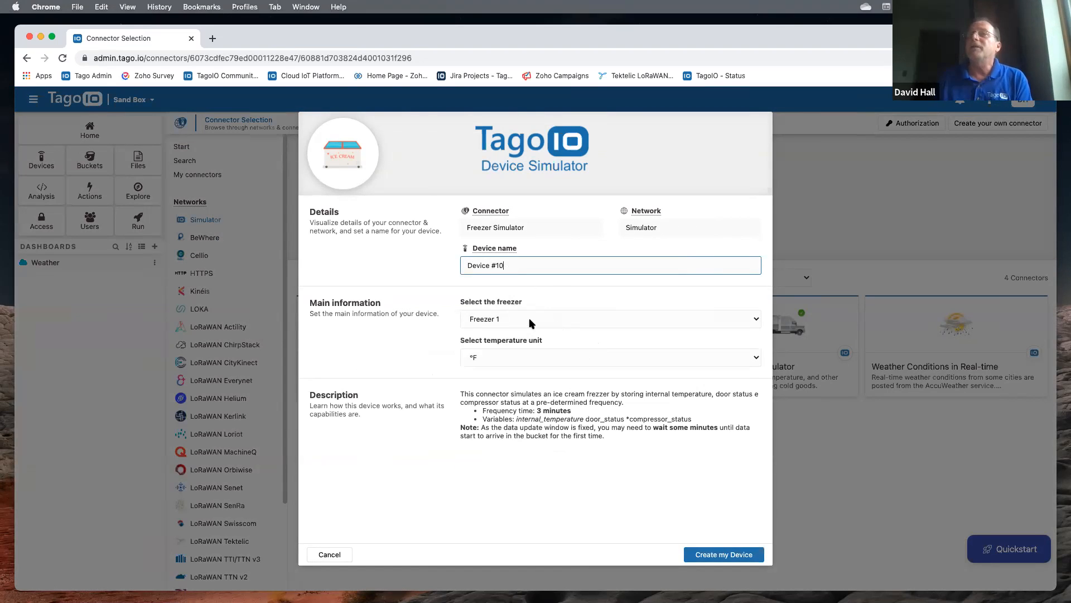
left_click(514, 356)
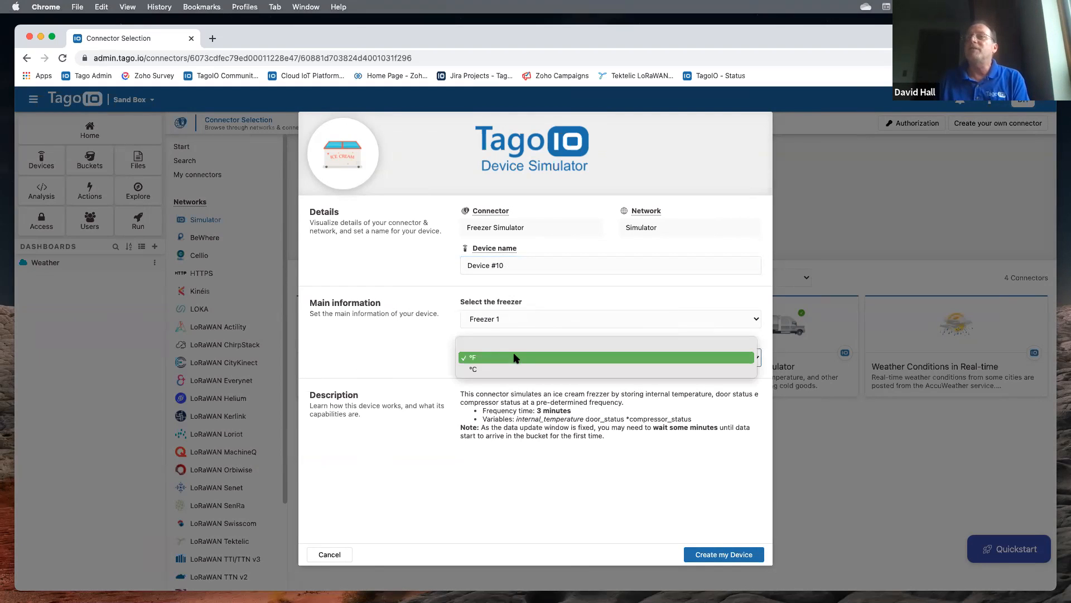
left_click(409, 353)
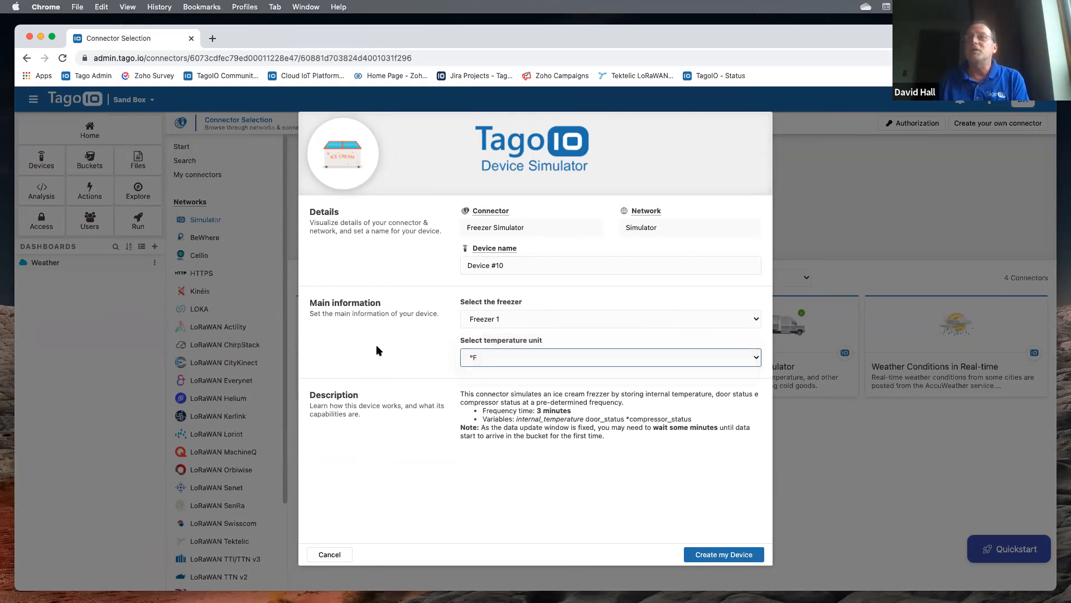
left_click(531, 321)
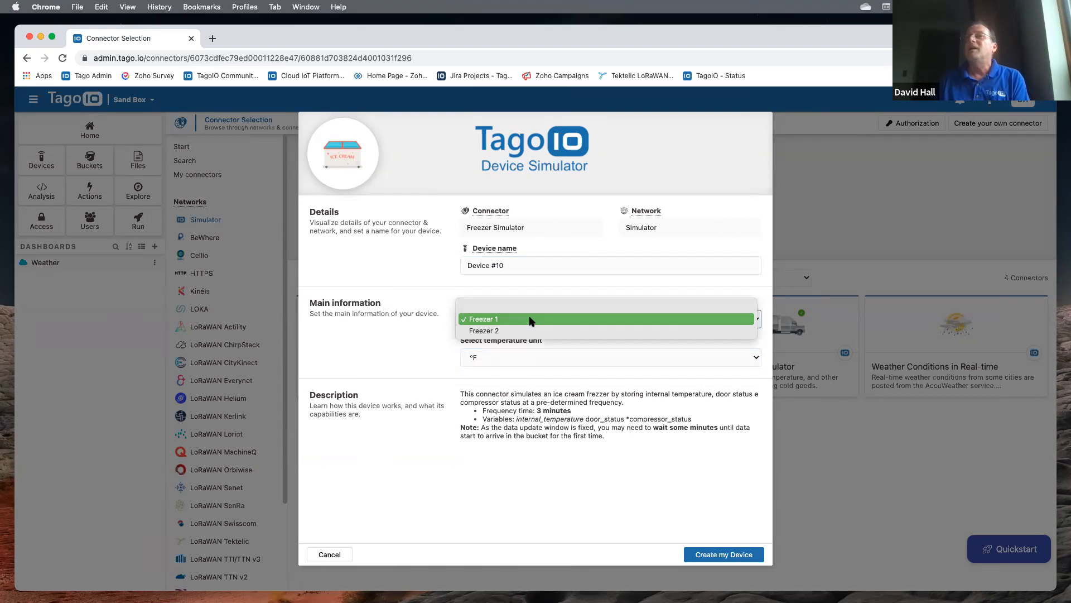
left_click(397, 331)
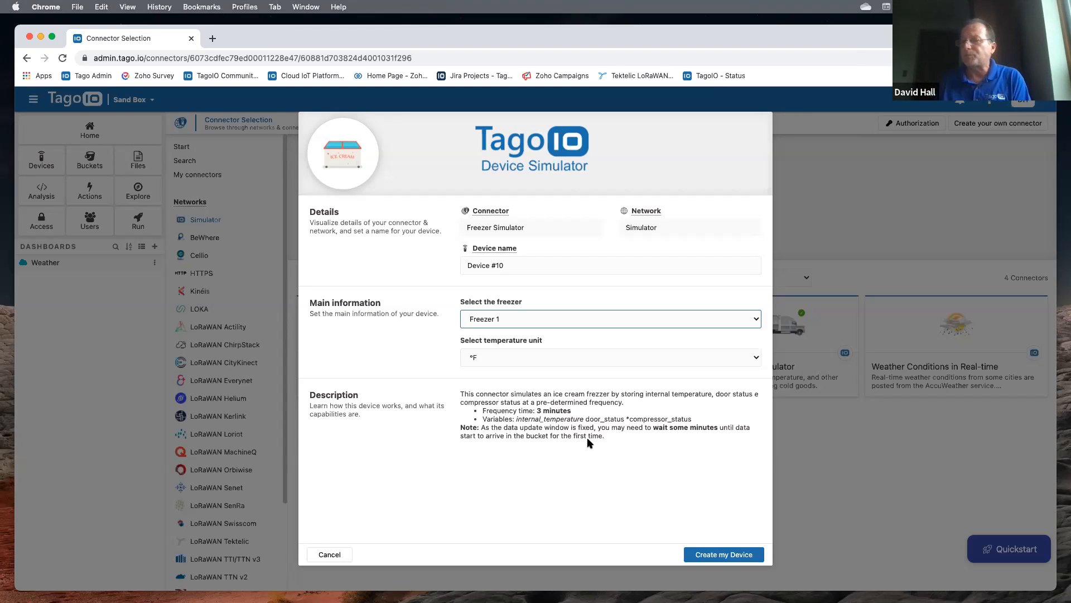
left_click(713, 555)
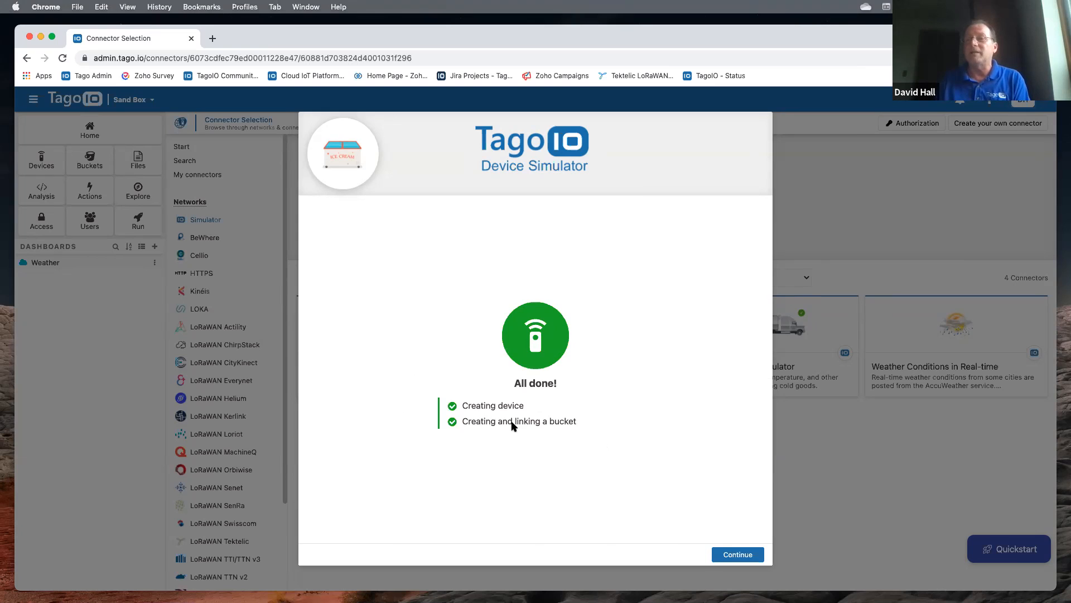
- Install the Ice Cream Simulator Dashboard template with Device #10 associated as its device
left_click(721, 554)
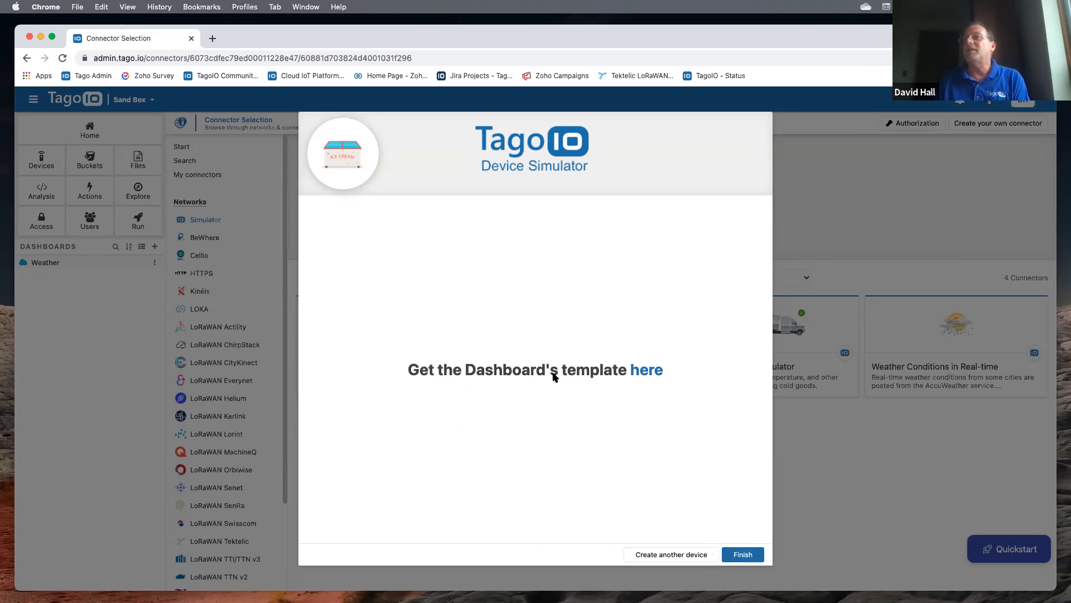
left_click(655, 370)
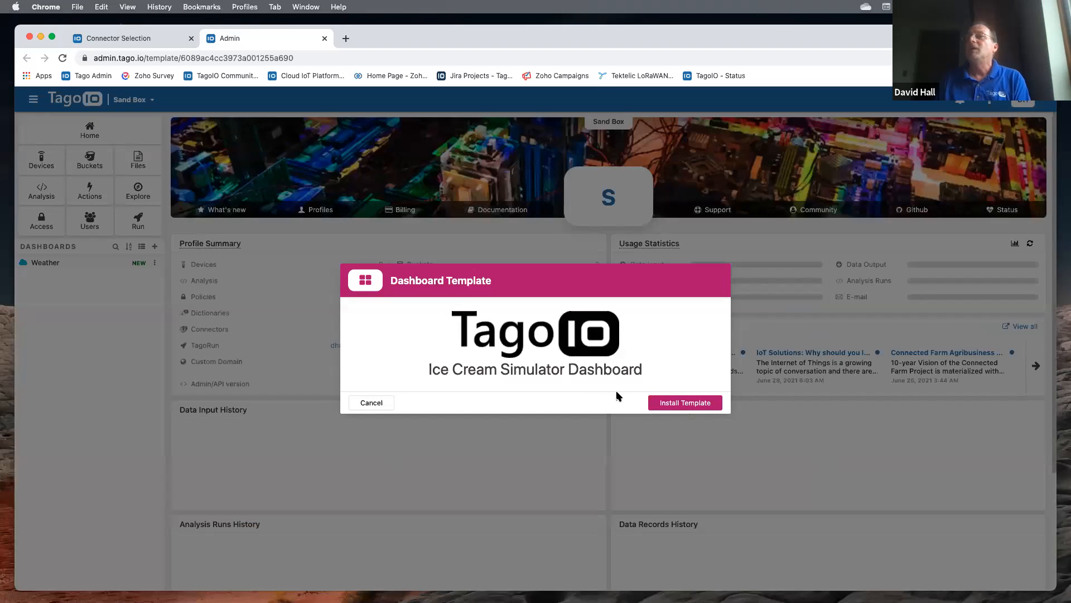
left_click(669, 406)
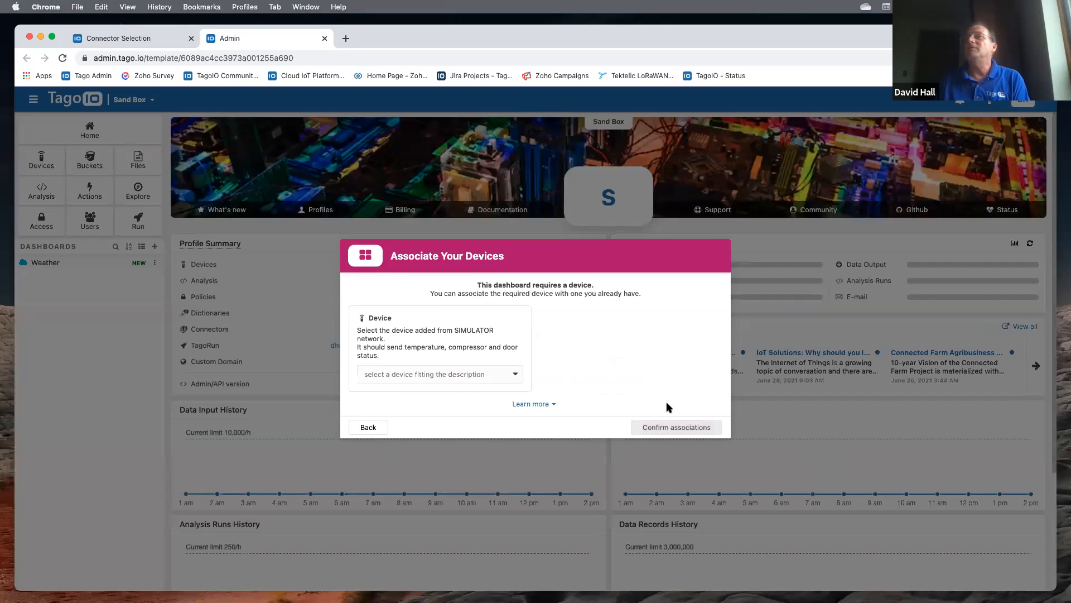
left_click(390, 375)
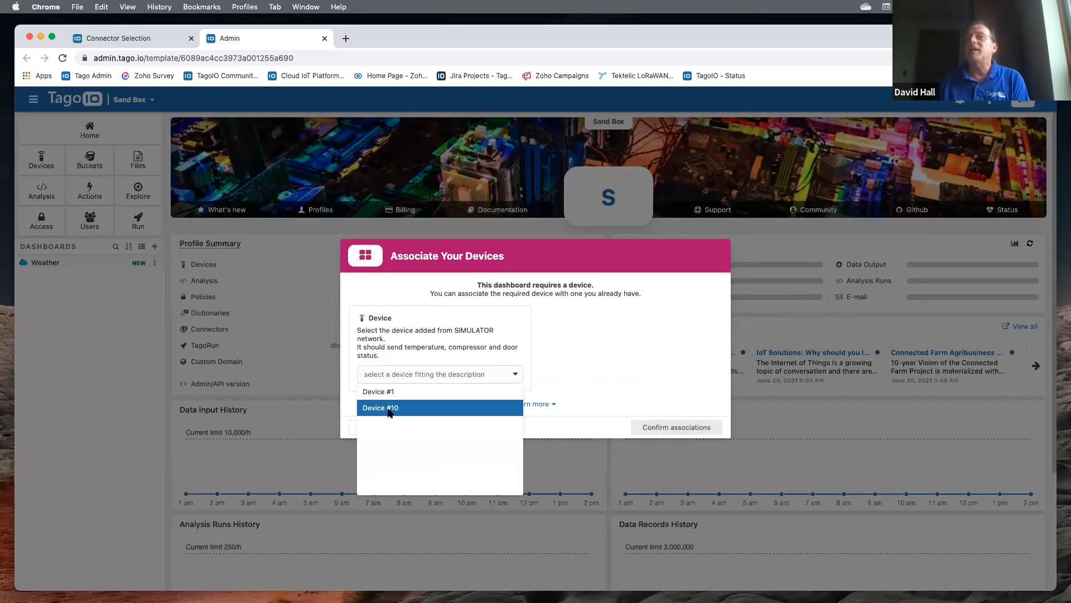
left_click(389, 408)
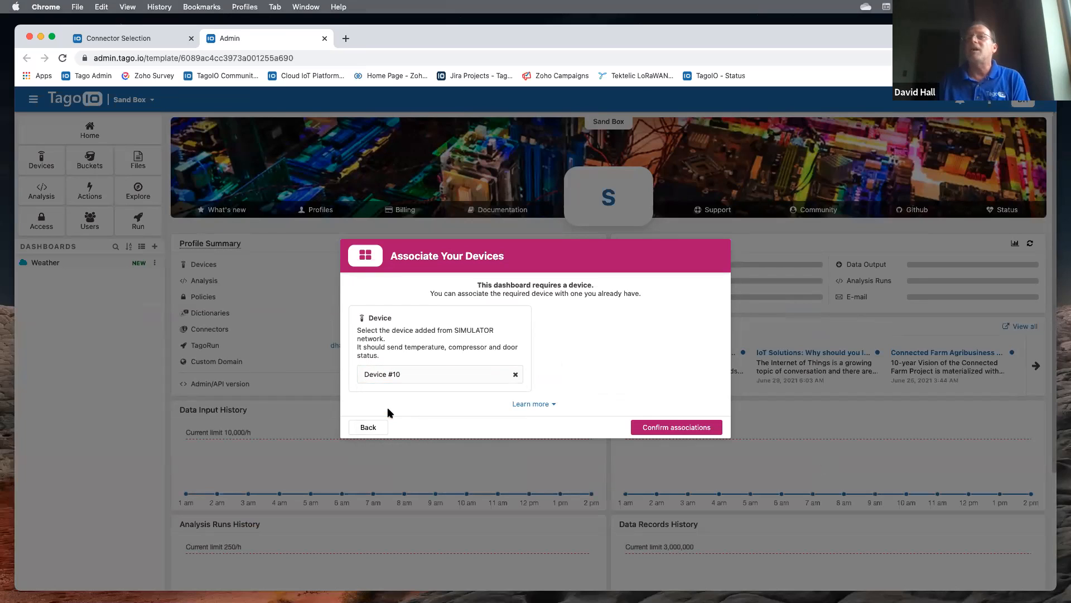
left_click(657, 427)
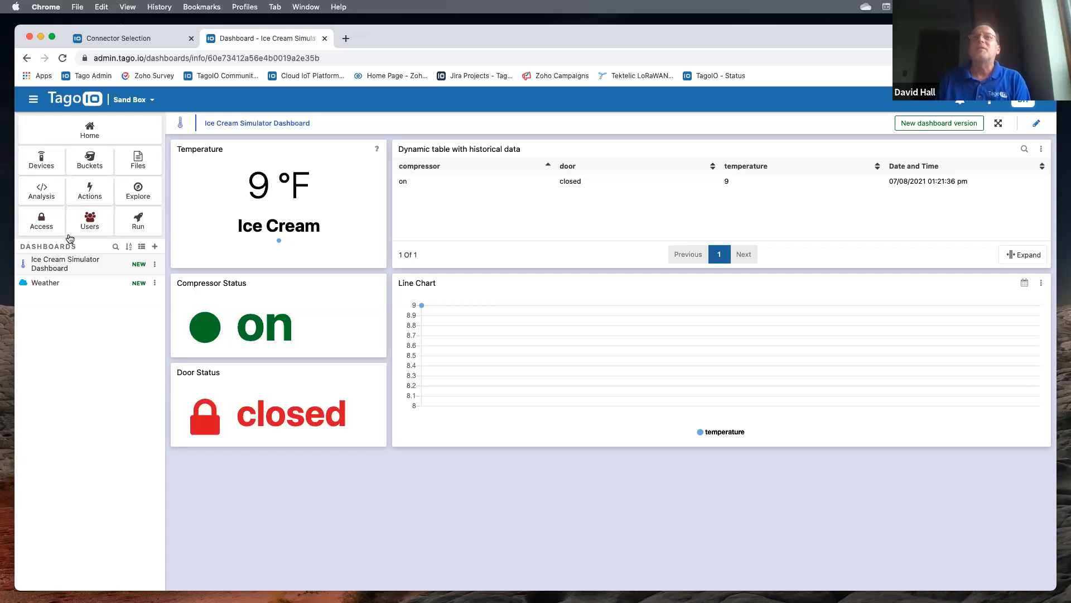
- Open the Weather dashboard from the Dashboards sidebar list
left_click(46, 285)
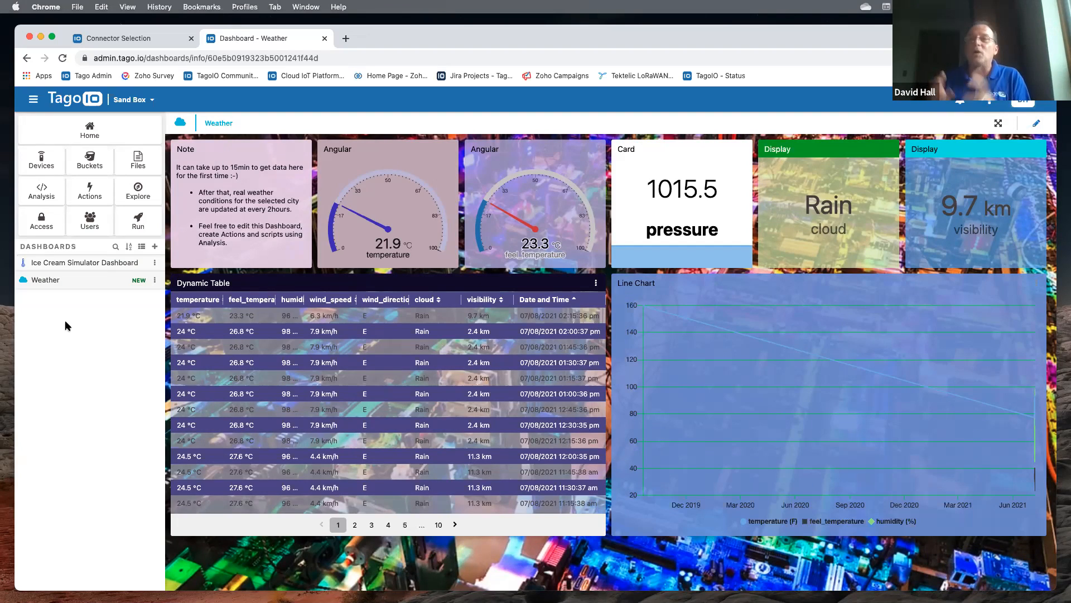
- Open Run customization and review the Sand Box's App title, sub-title, logo and Domain settings
left_click(140, 223)
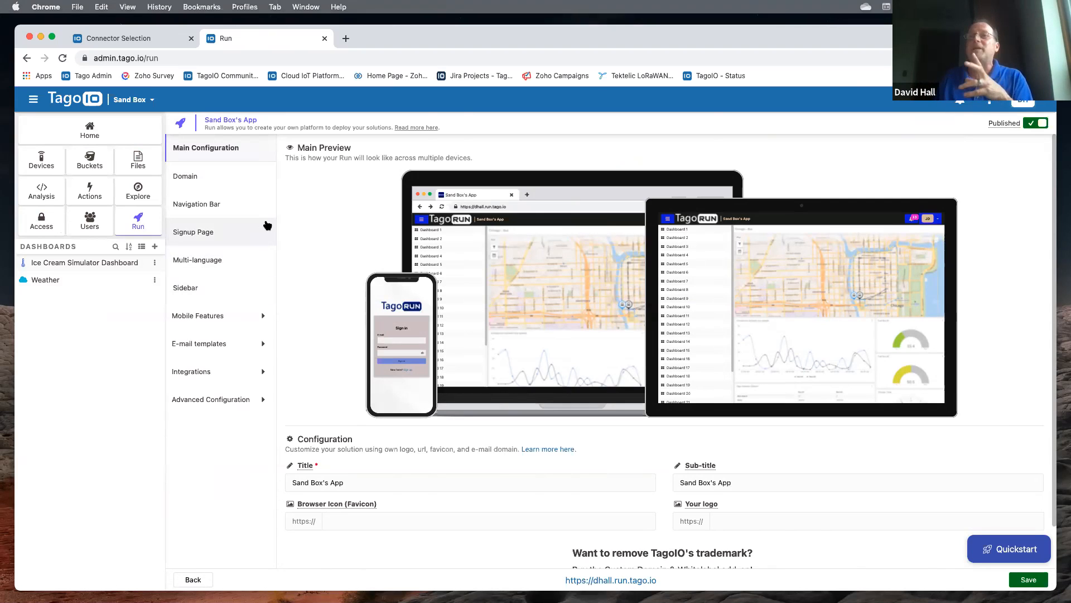
left_click_drag(357, 487, 294, 484)
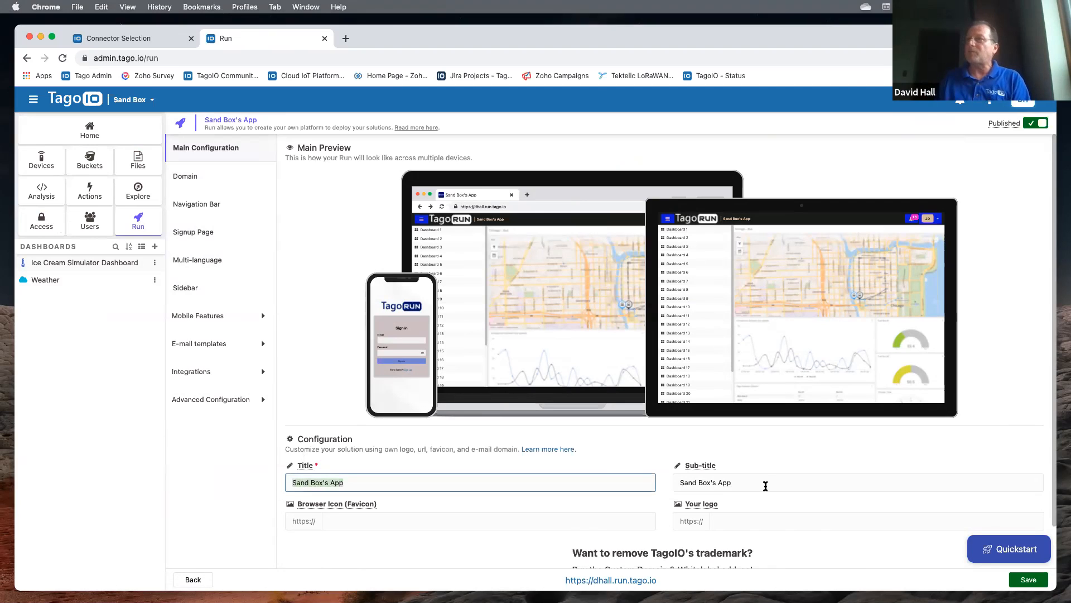
left_click(746, 483)
left_click(723, 521)
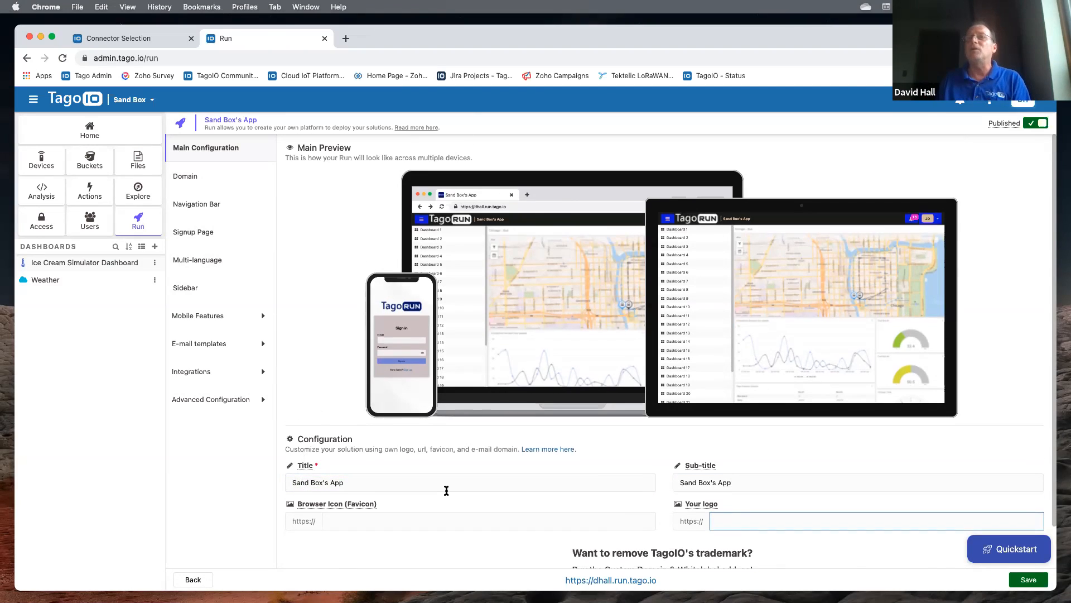
scroll(424, 490, "down", 1)
scroll(454, 483, "up", 1)
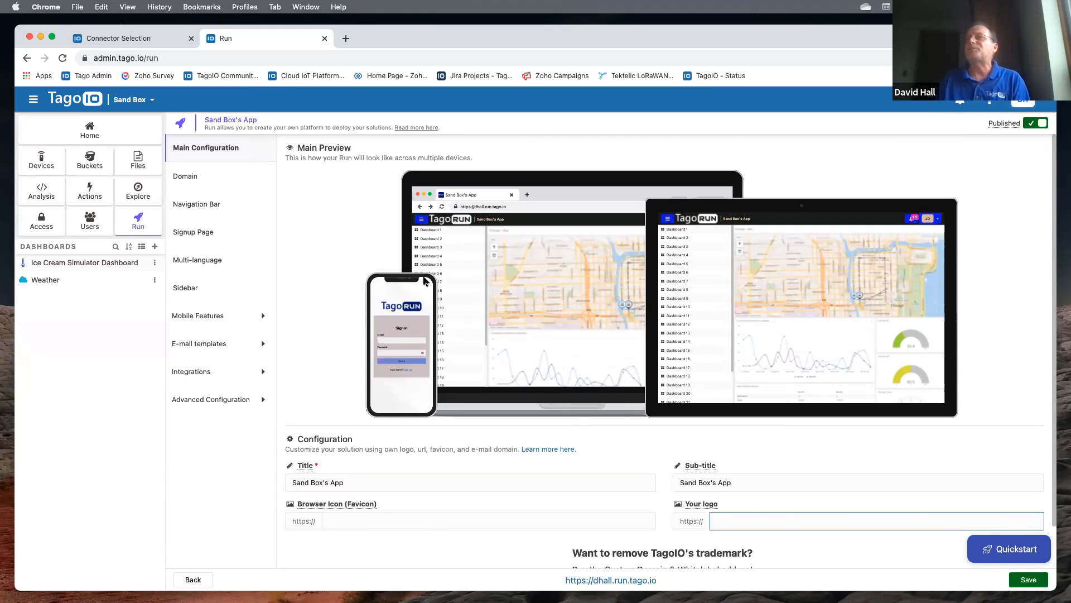
left_click(196, 183)
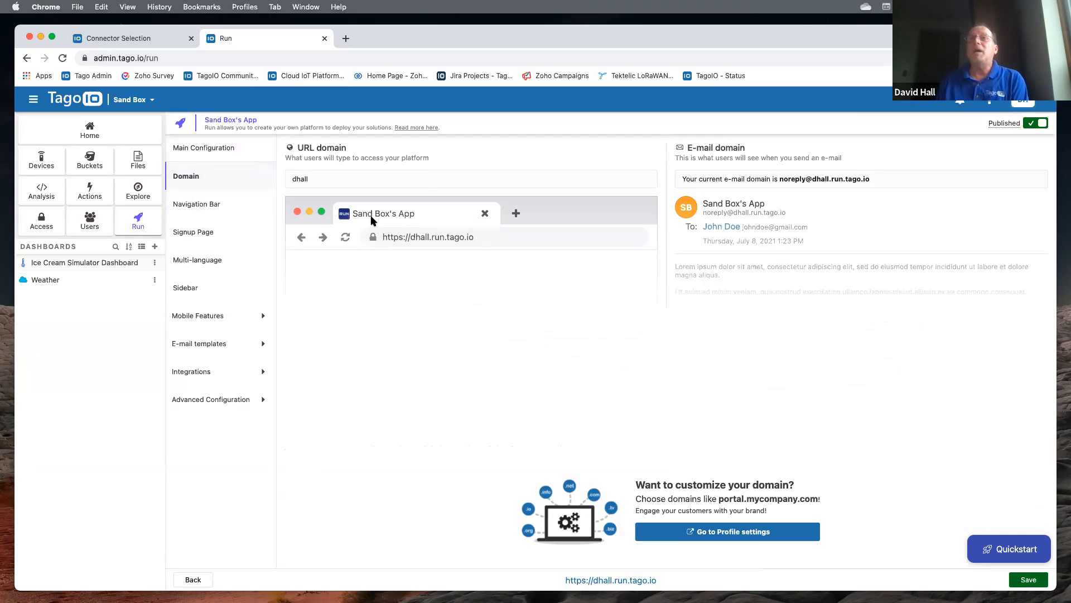
- Retype the Run app's original run.tago.io URL subdomain, then view Navigation Bar colours
left_click_drag(318, 177, 277, 178)
key("BackSpace")
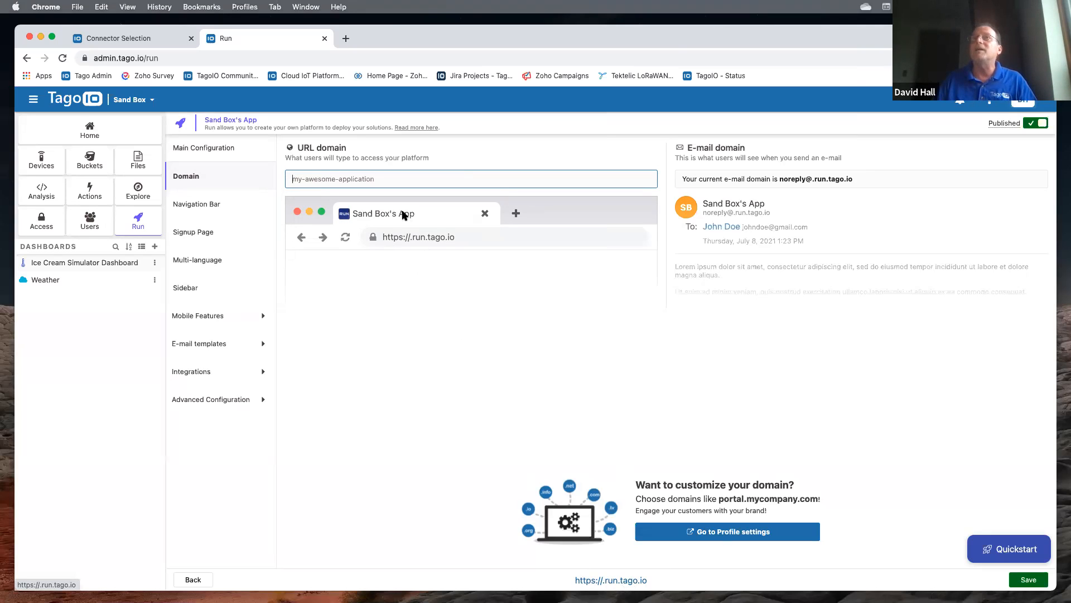
left_click(321, 184)
type("dh")
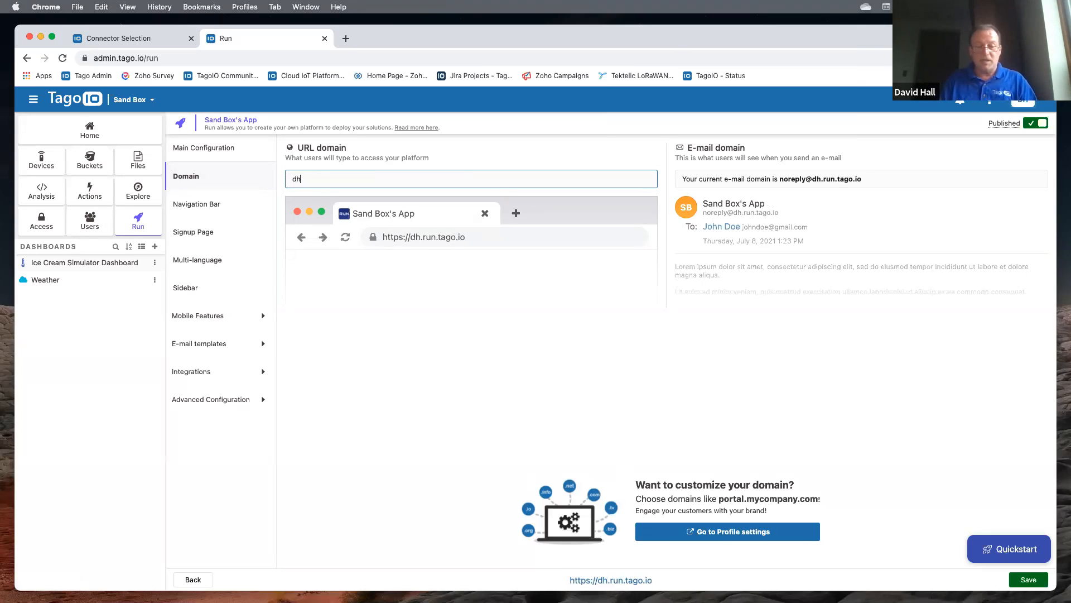
type("all")
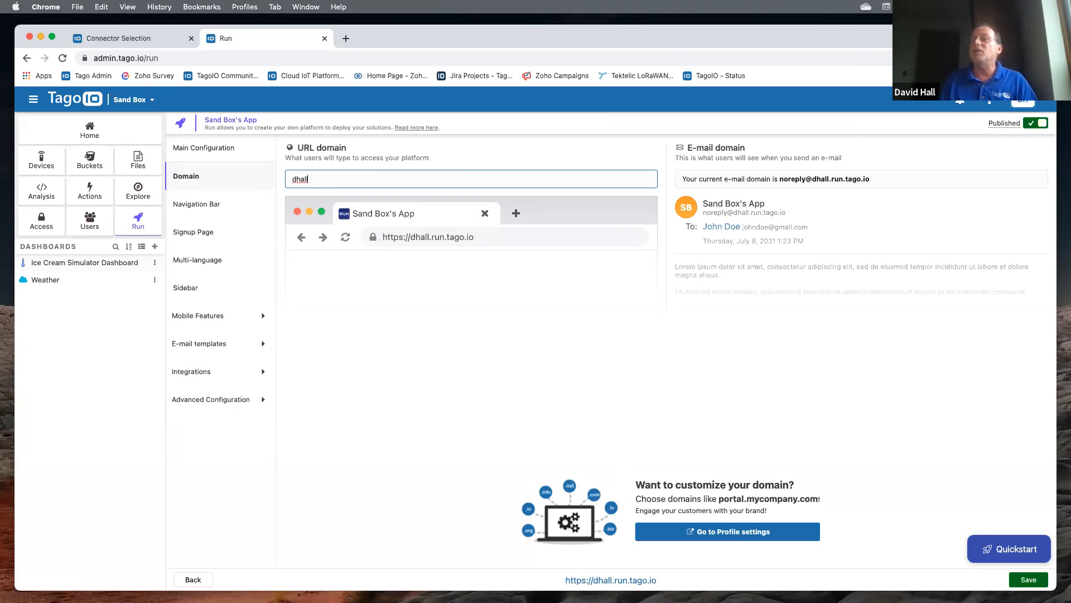
left_click(197, 208)
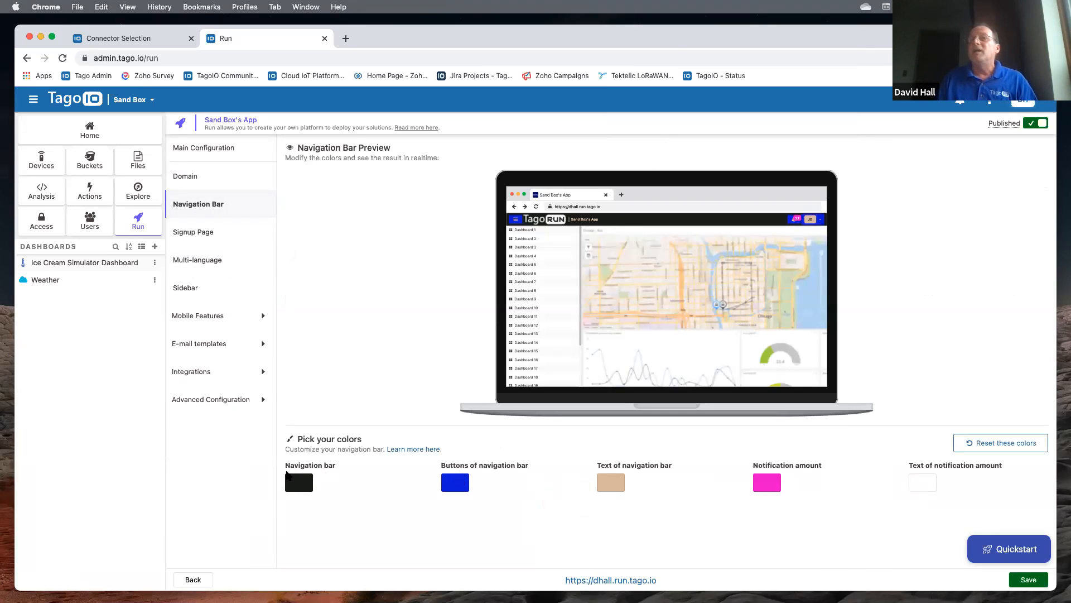
- Set the Run navigation bar colour to dark green #1F5B1C
left_click(298, 481)
left_click(341, 400)
left_click(357, 369)
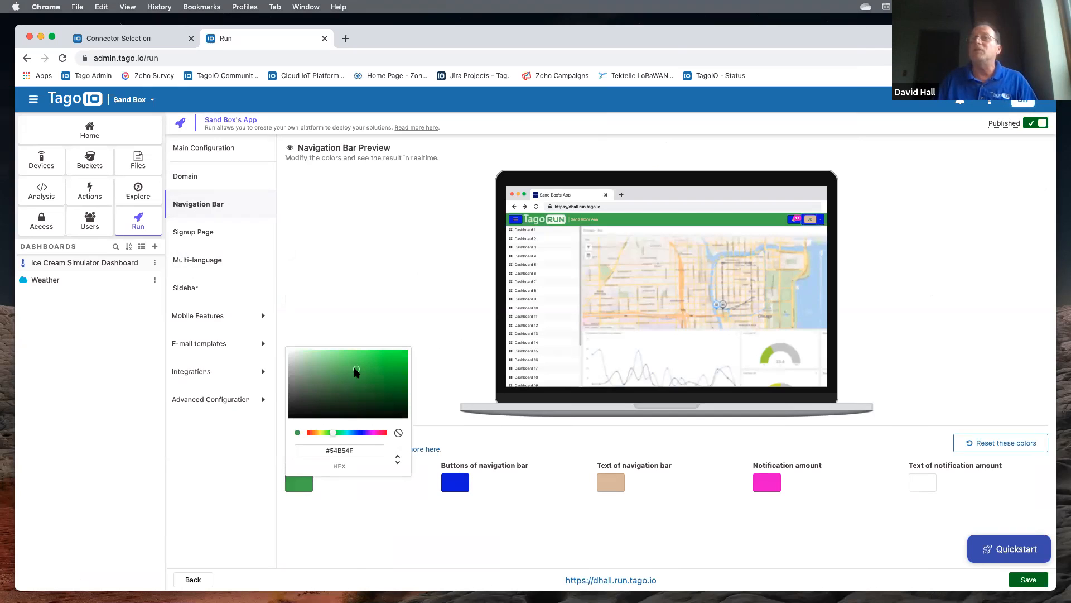
left_click_drag(357, 370, 372, 396)
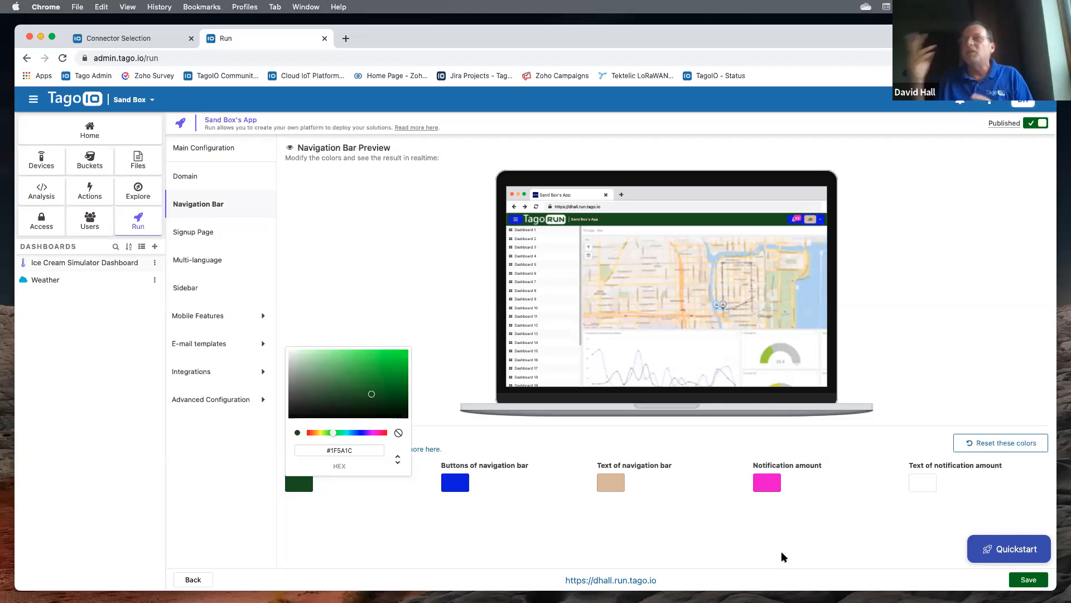
left_click(387, 539)
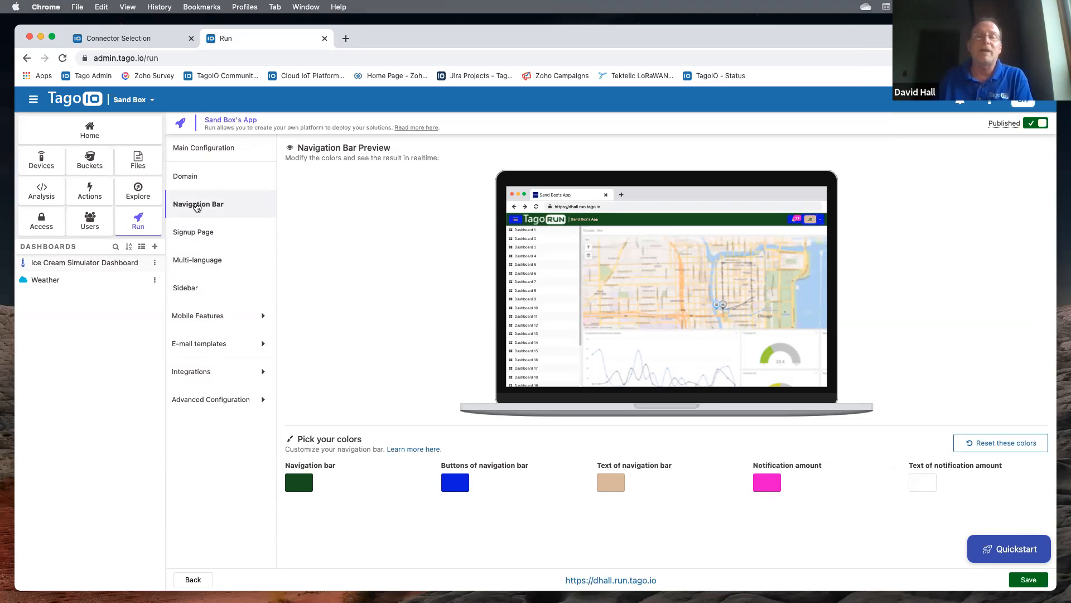
- Open the Signup Page settings, adding and then removing an extra signup field row
left_click(191, 235)
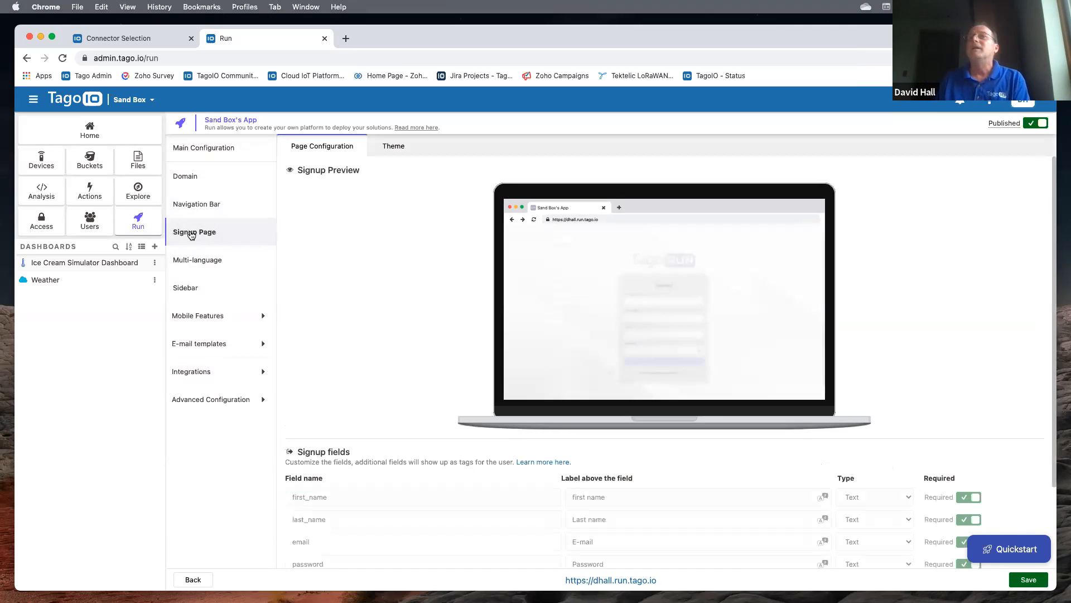
scroll(385, 268, "down", 3)
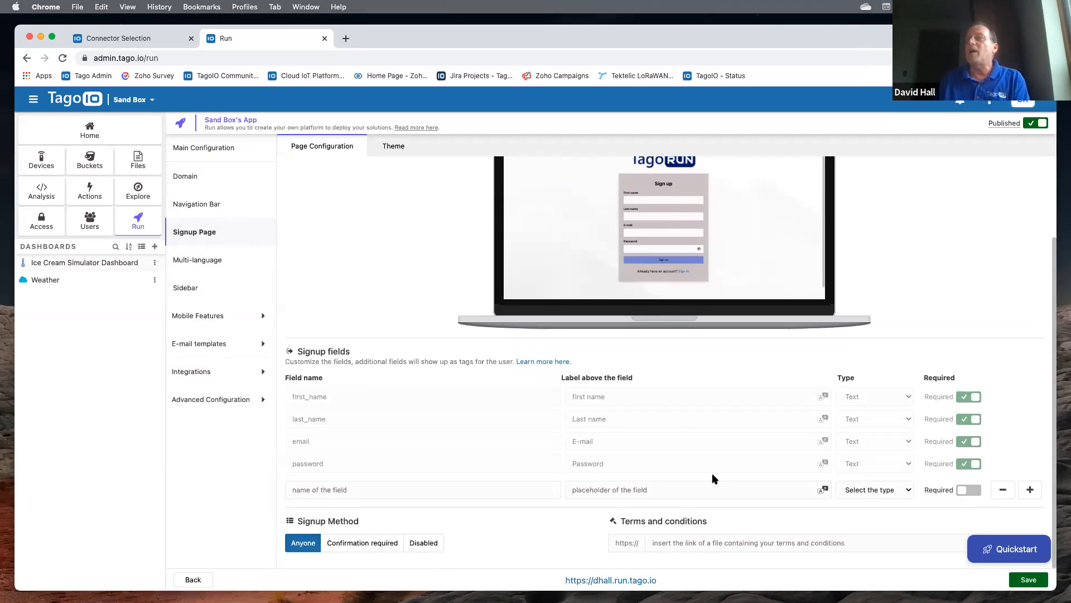
left_click(1030, 491)
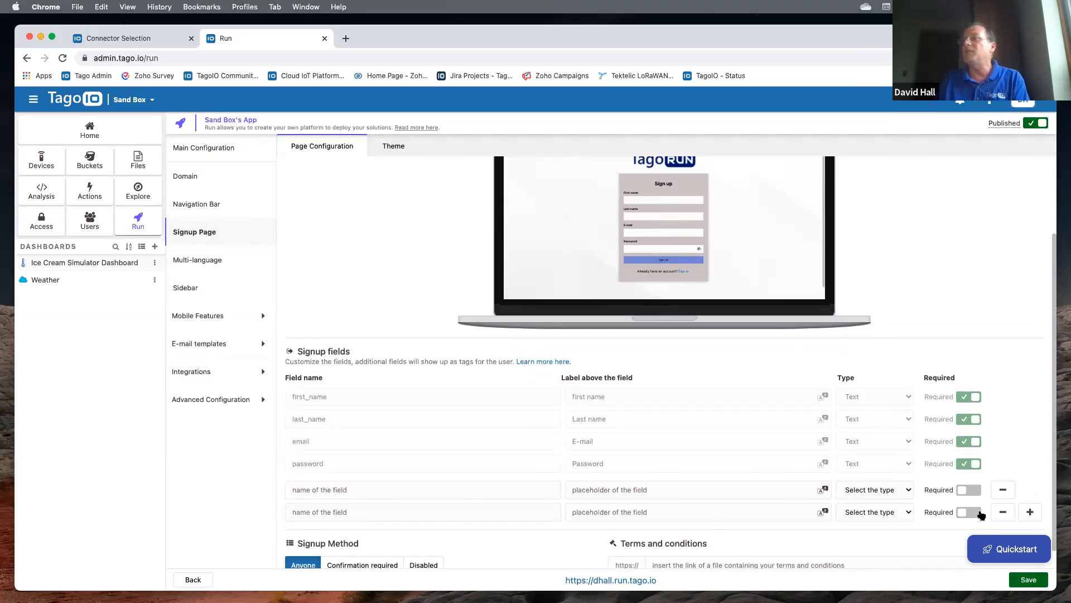
left_click(1003, 513)
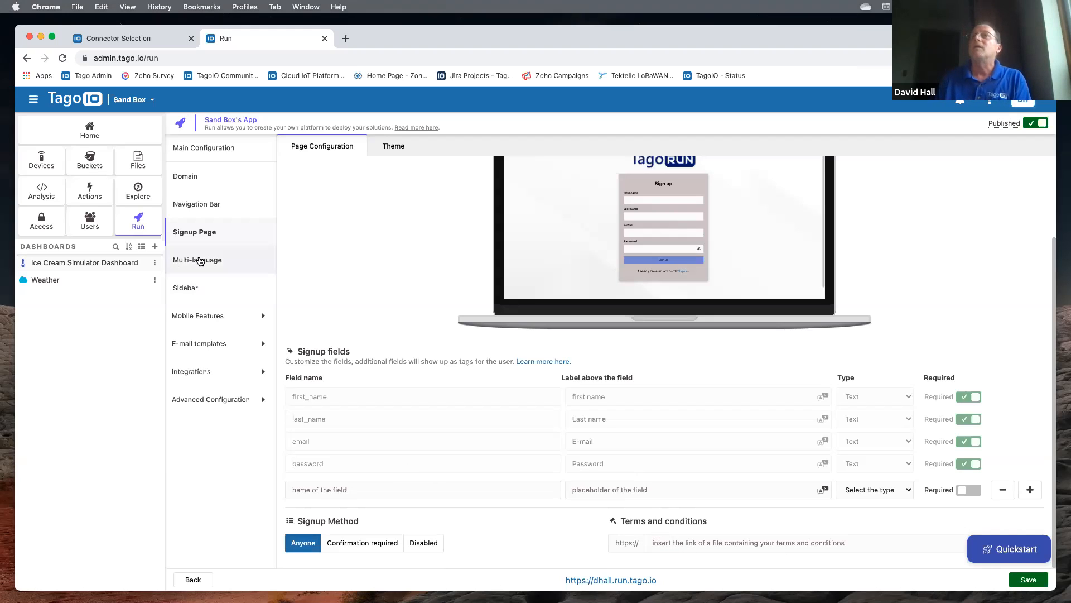
- Set the signup page theme background to the Boston Bay stock video
left_click(390, 147)
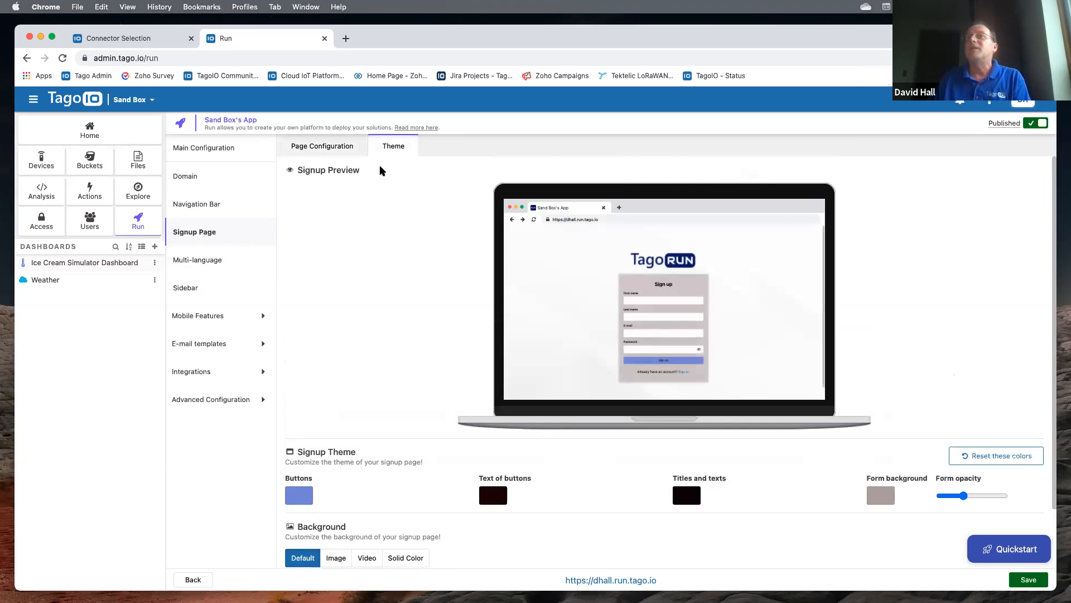
scroll(388, 410, "down", 2)
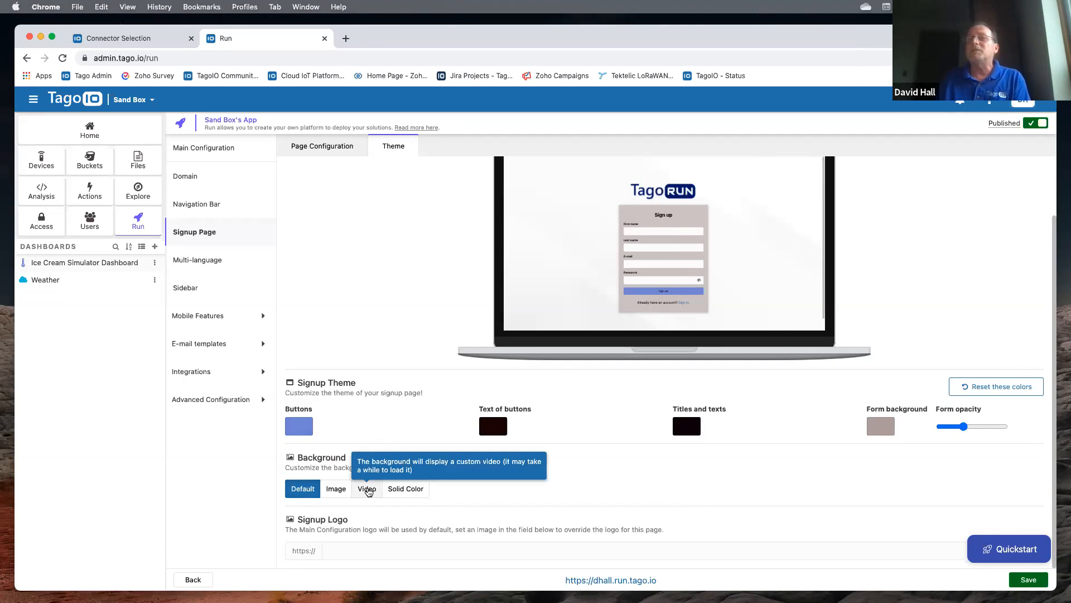
left_click(371, 489)
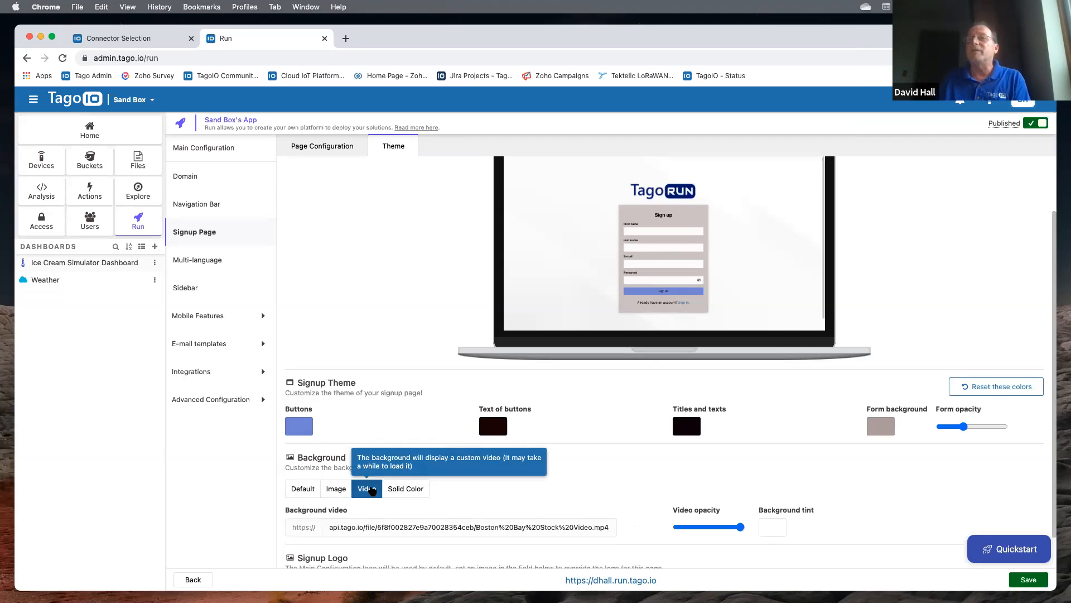
scroll(580, 454, "down", 1)
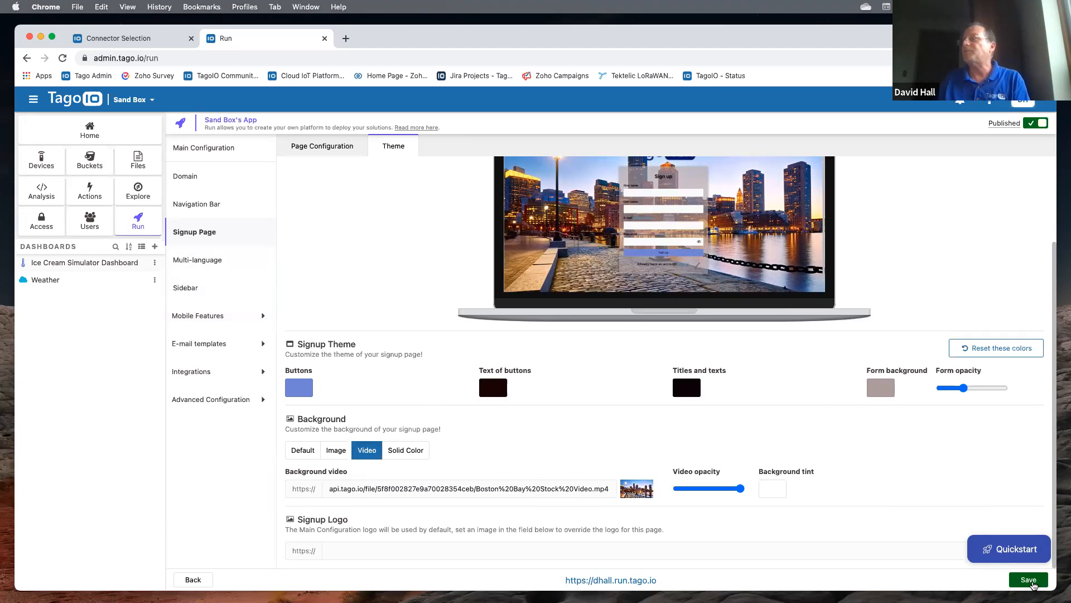
left_click(1031, 580)
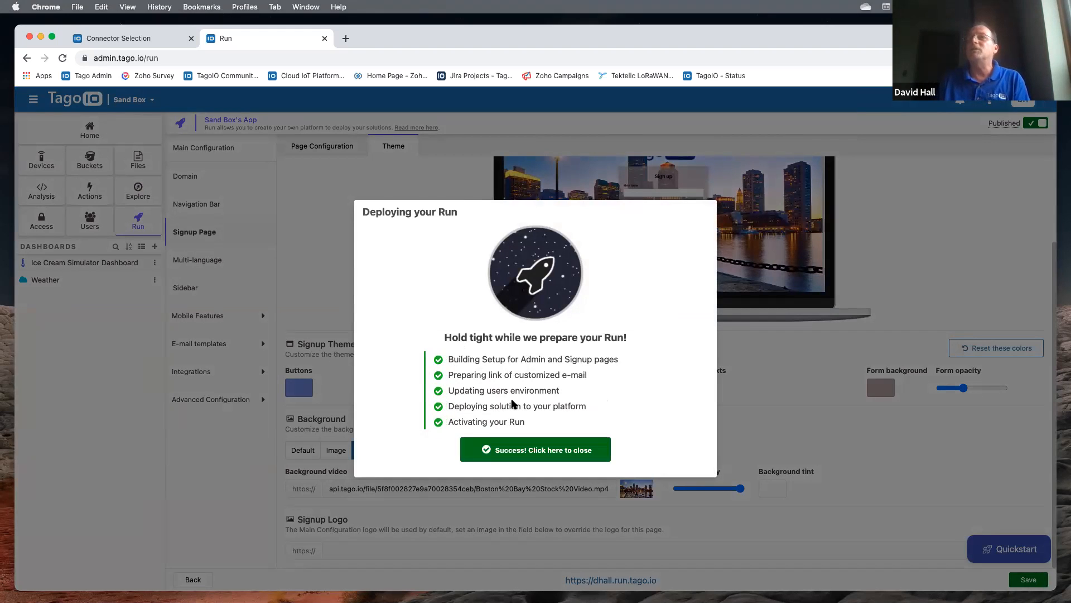
left_click(518, 447)
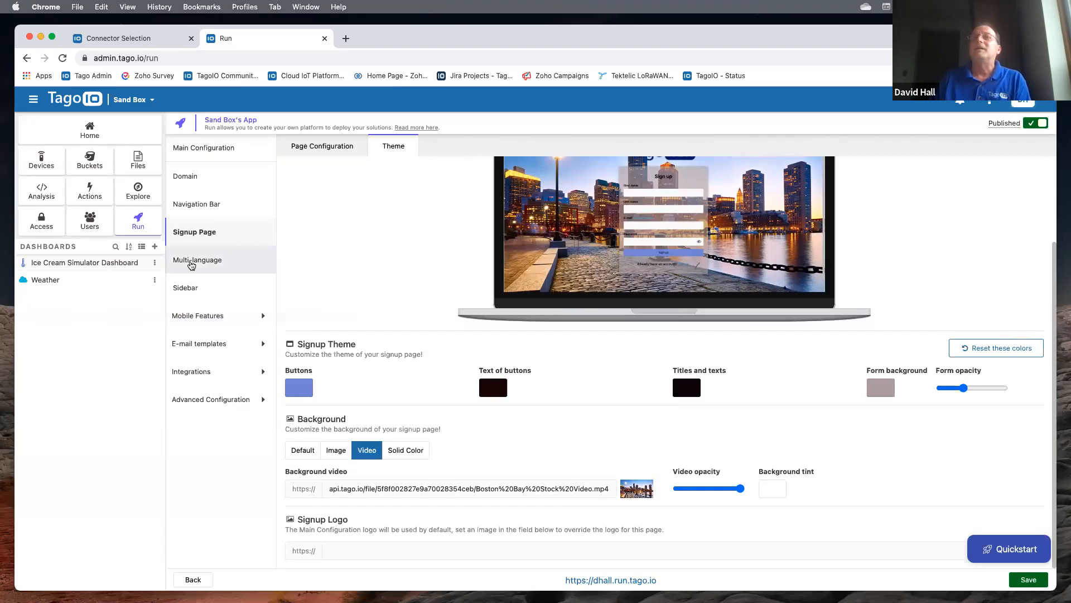
left_click(194, 269)
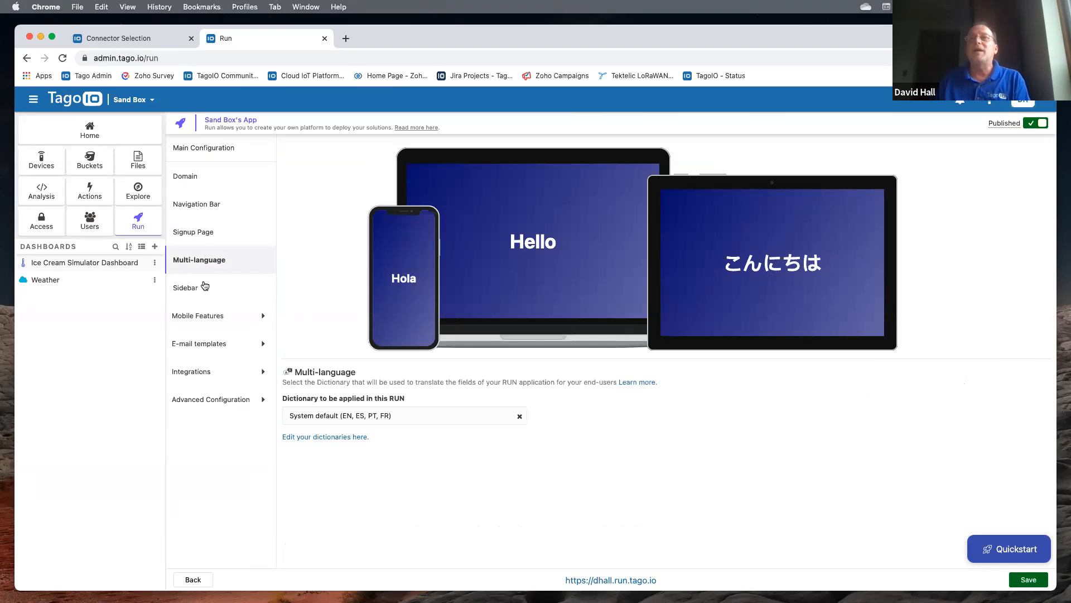
- Review the Welcome e-mail template, then open the Run app's run.tago.io sign-in page in a new tab
left_click(204, 344)
left_click(204, 373)
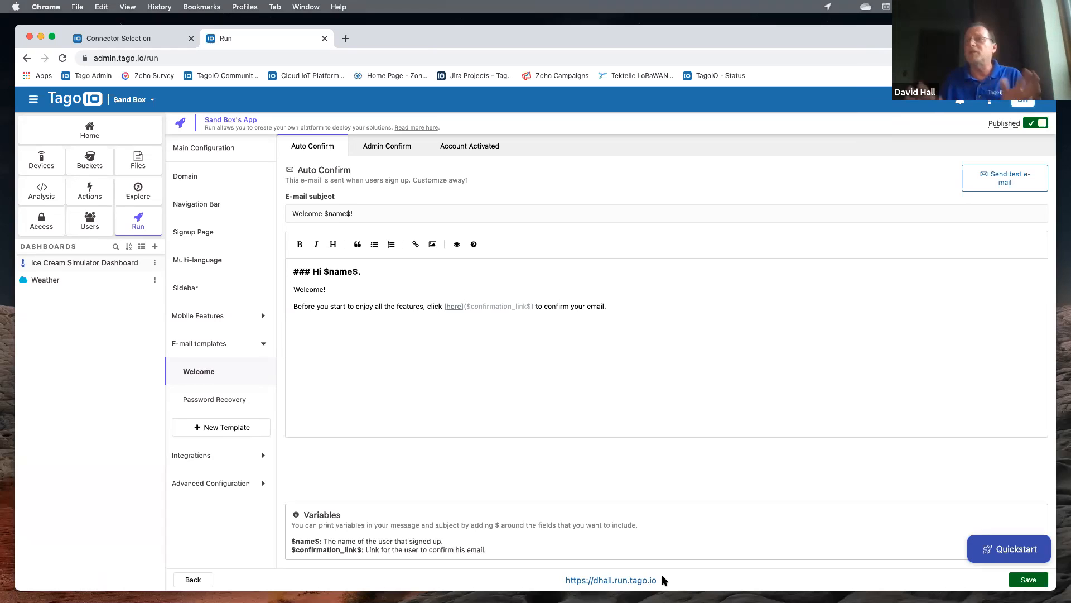
left_click(619, 578)
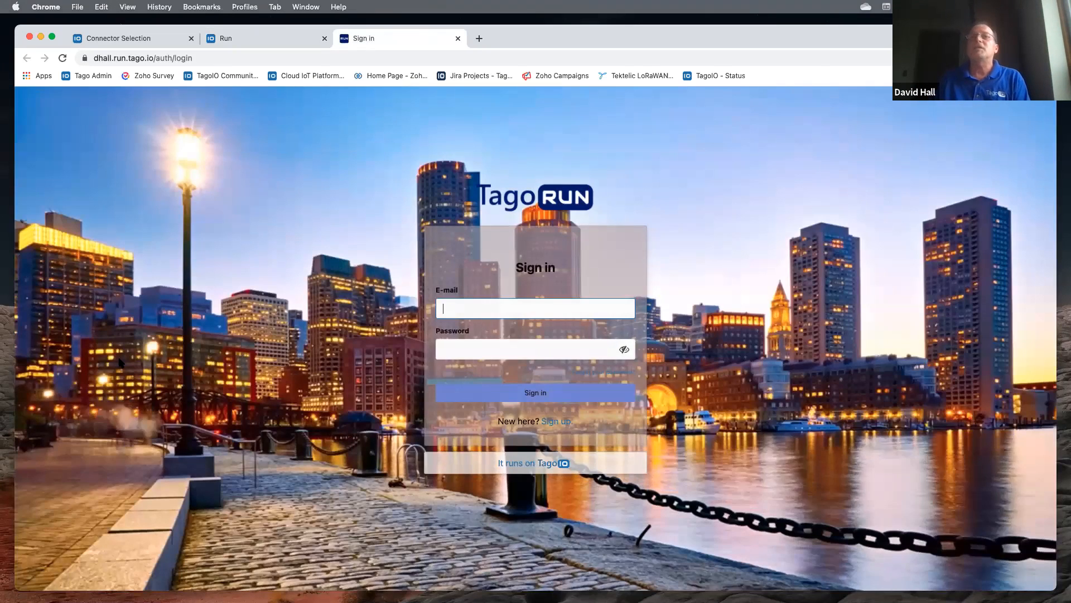
- Fill the Run sign-up form with the new user's first name, last name, test e-mail and password
left_click(556, 423)
left_click(460, 268)
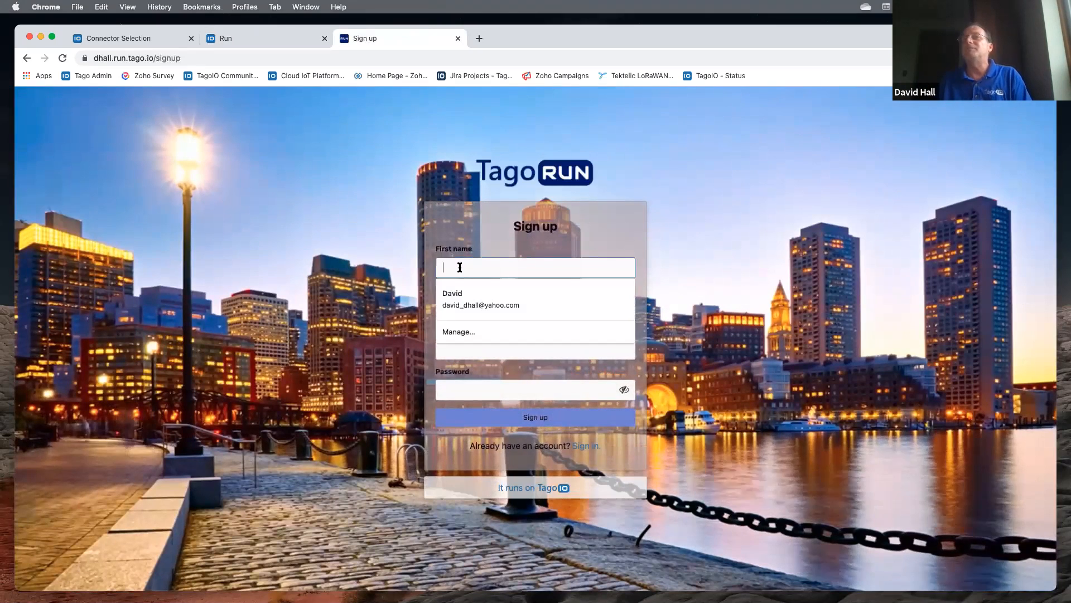
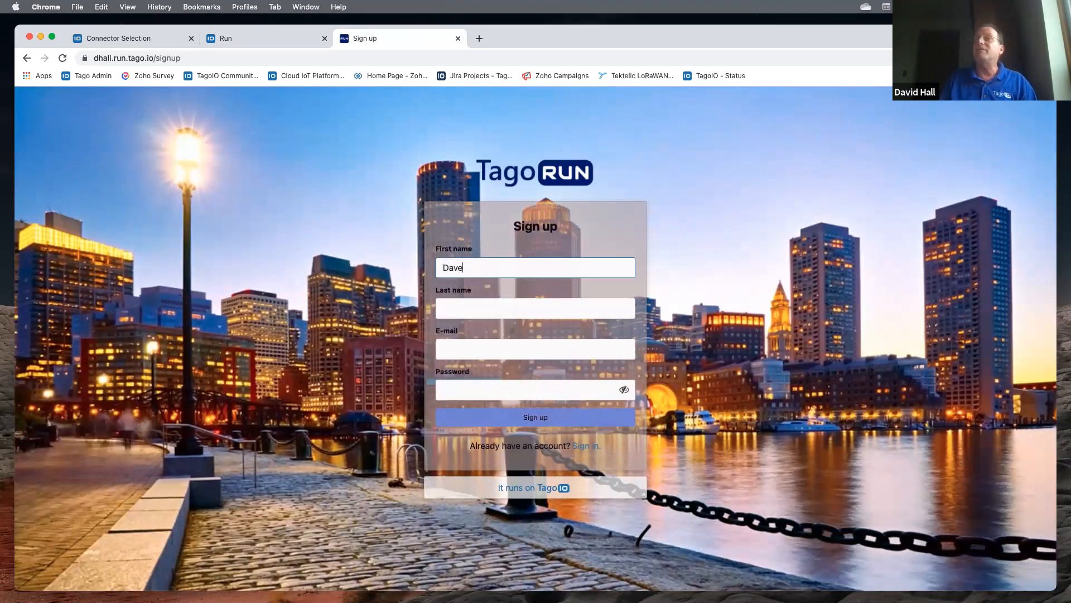
left_click(463, 314)
left_click(460, 349)
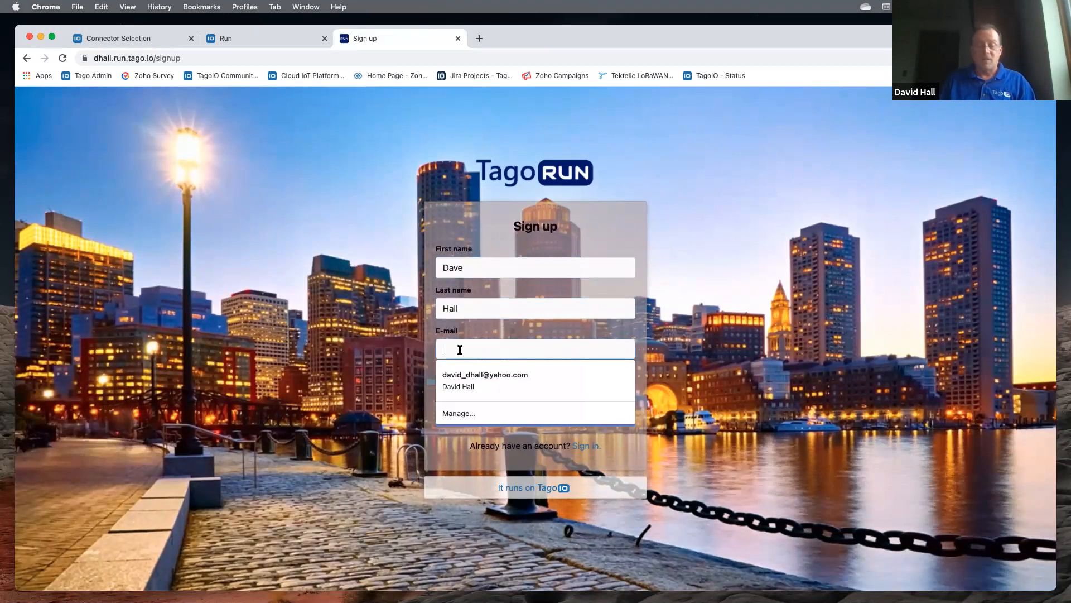
type("dave@")
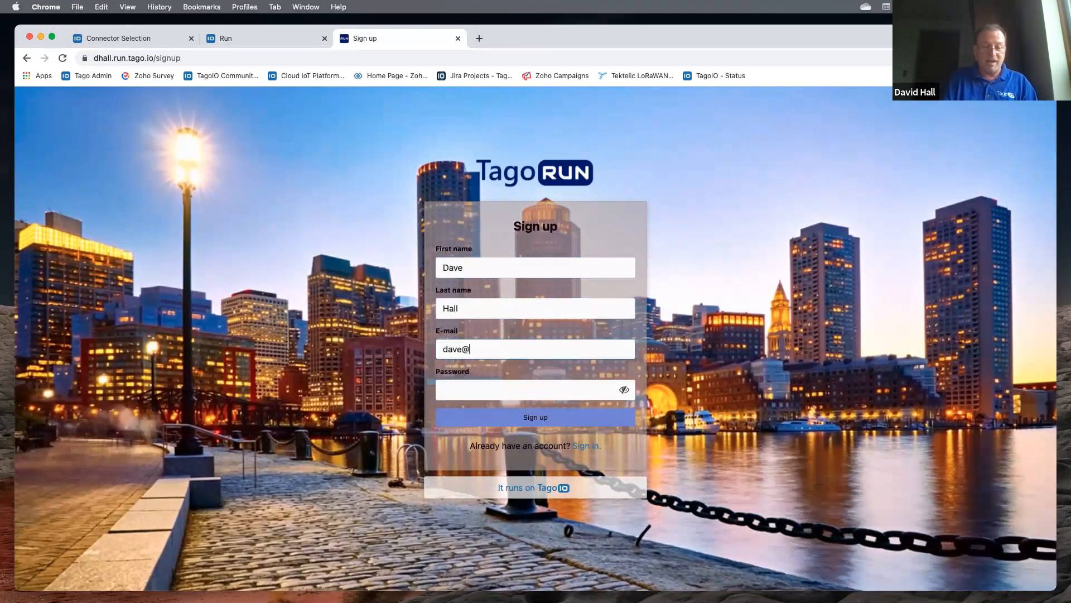
type("test.com")
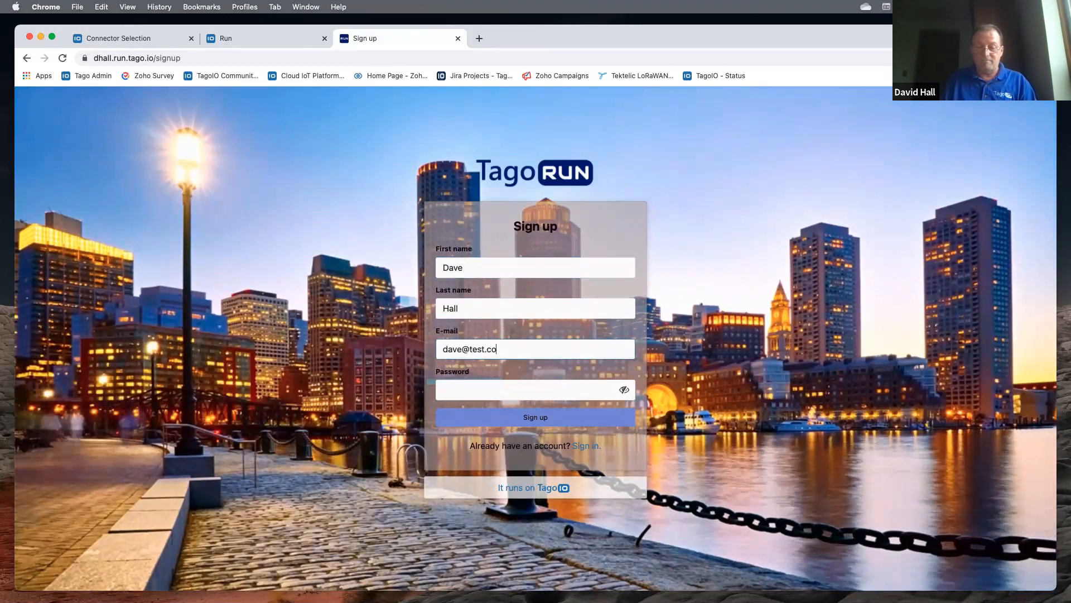
left_click(477, 393)
type("••••••")
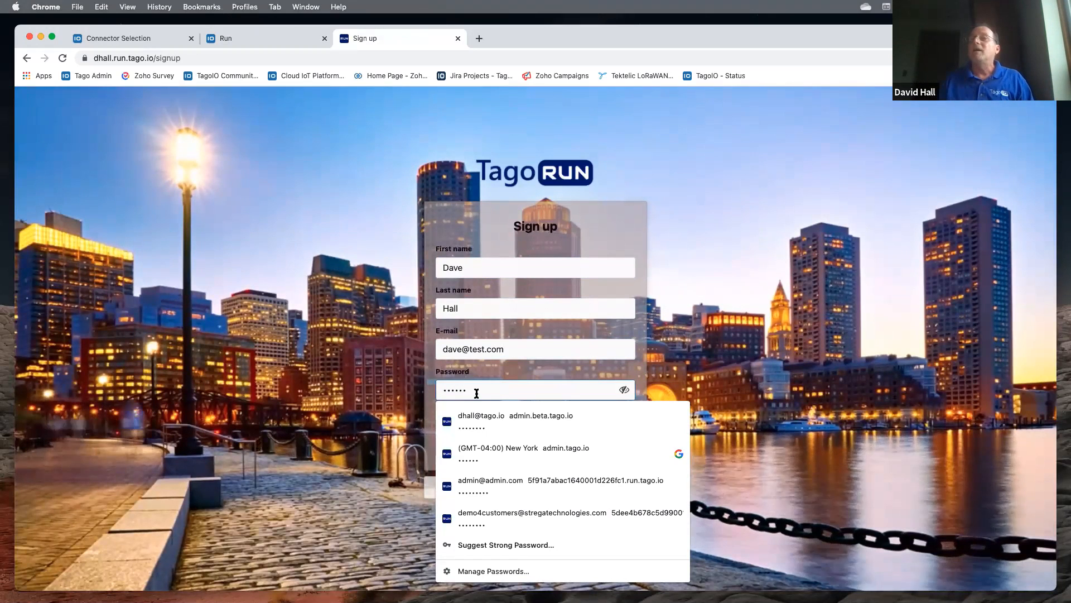
left_click(639, 376)
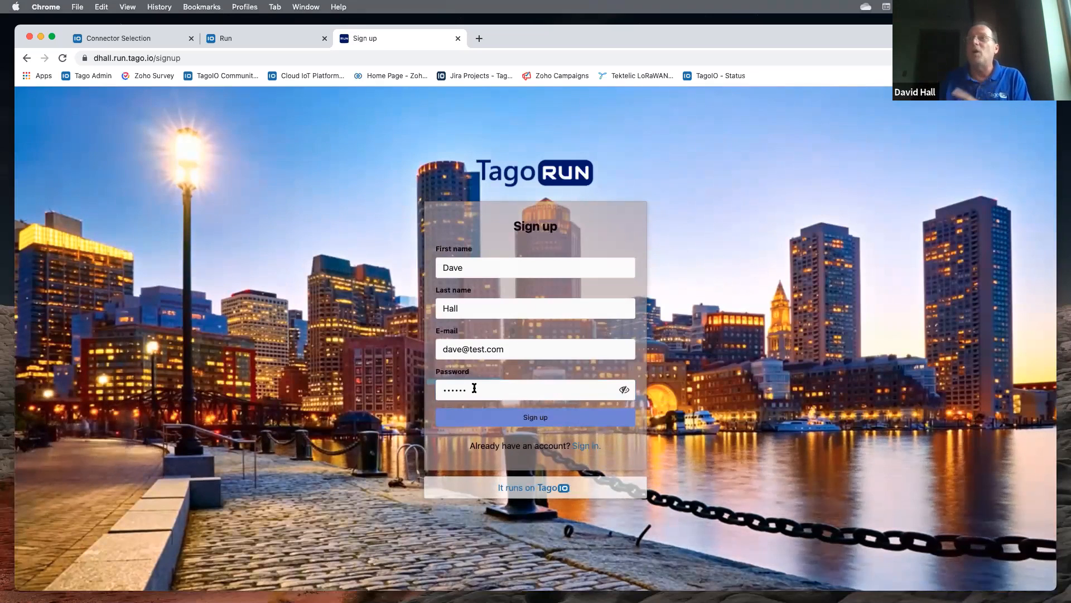
- Create the account, then try signing in with the new user's e-mail and password
left_click(524, 416)
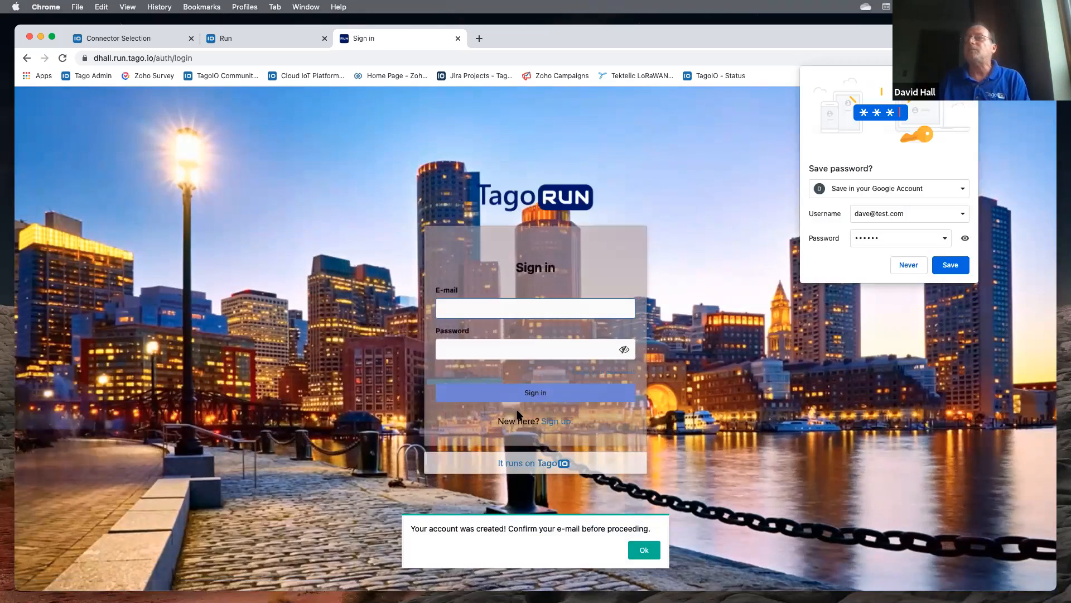
left_click(539, 218)
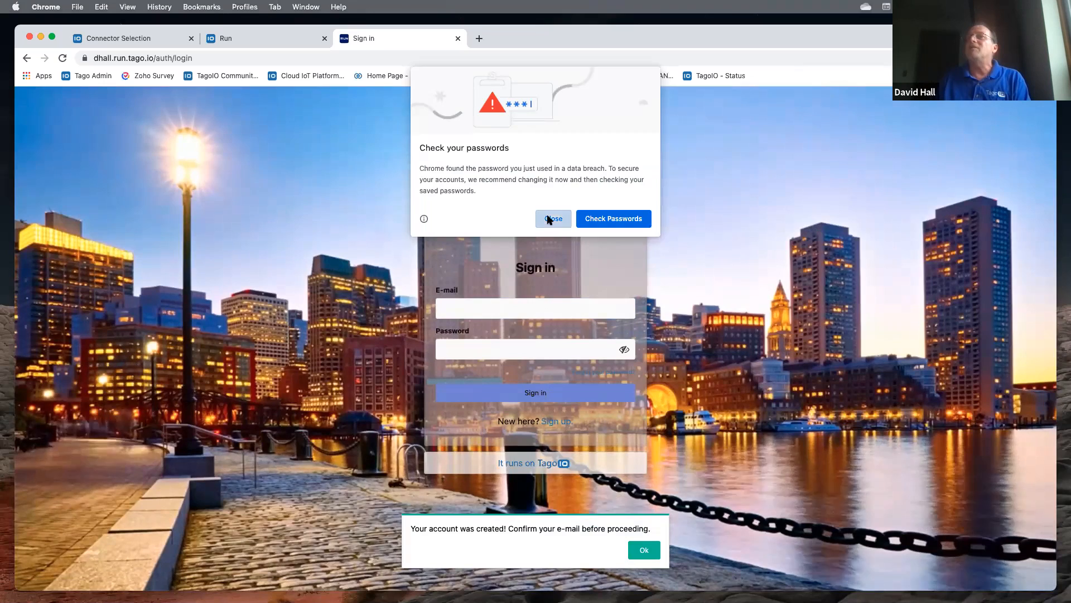
left_click(479, 305)
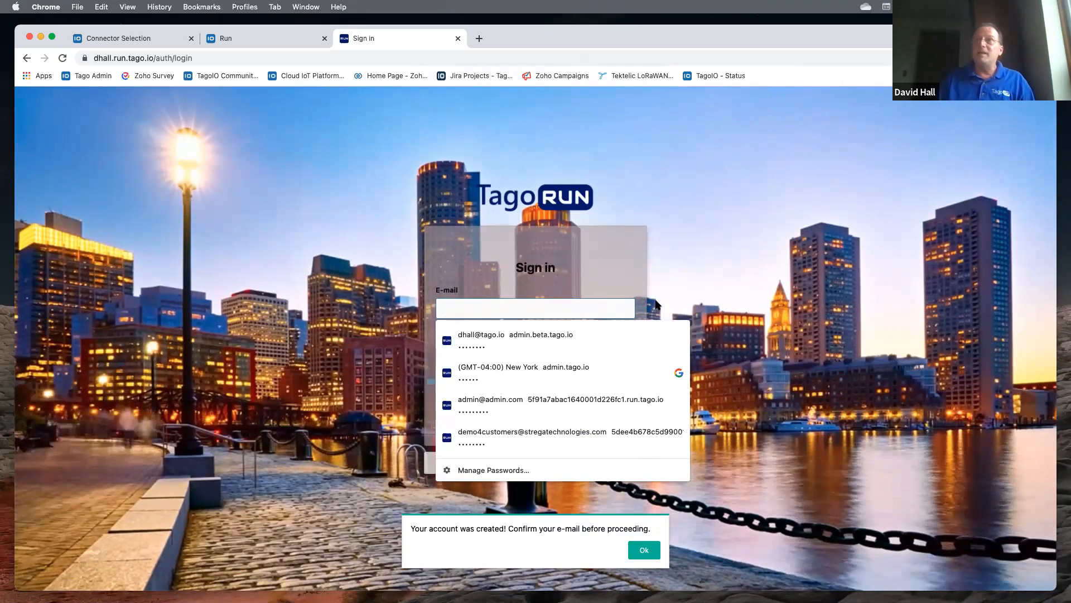
type("dave")
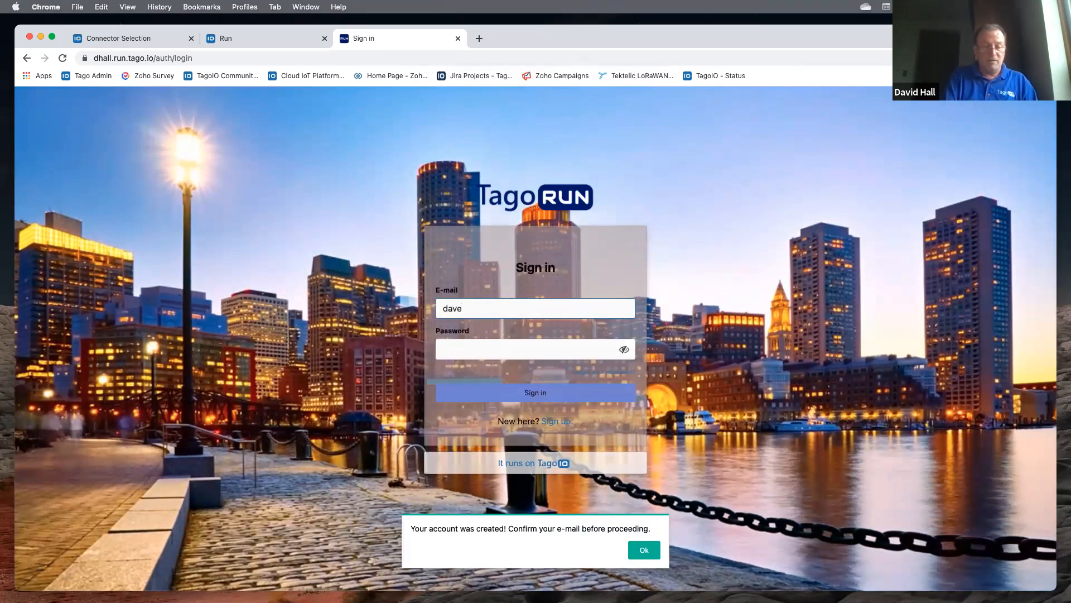
type("@test.co")
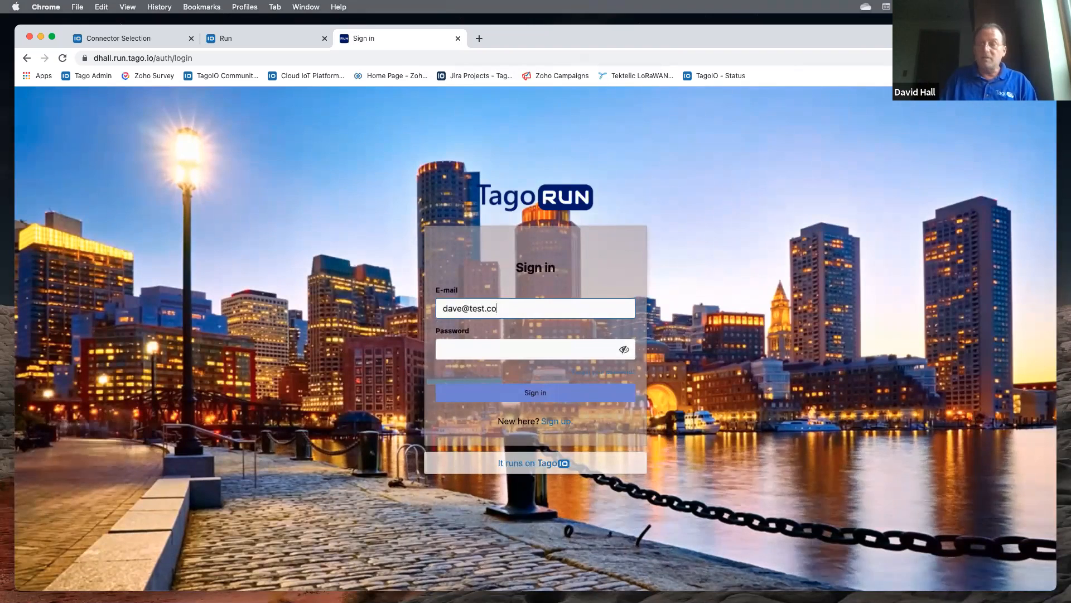
type("m")
left_click(493, 349)
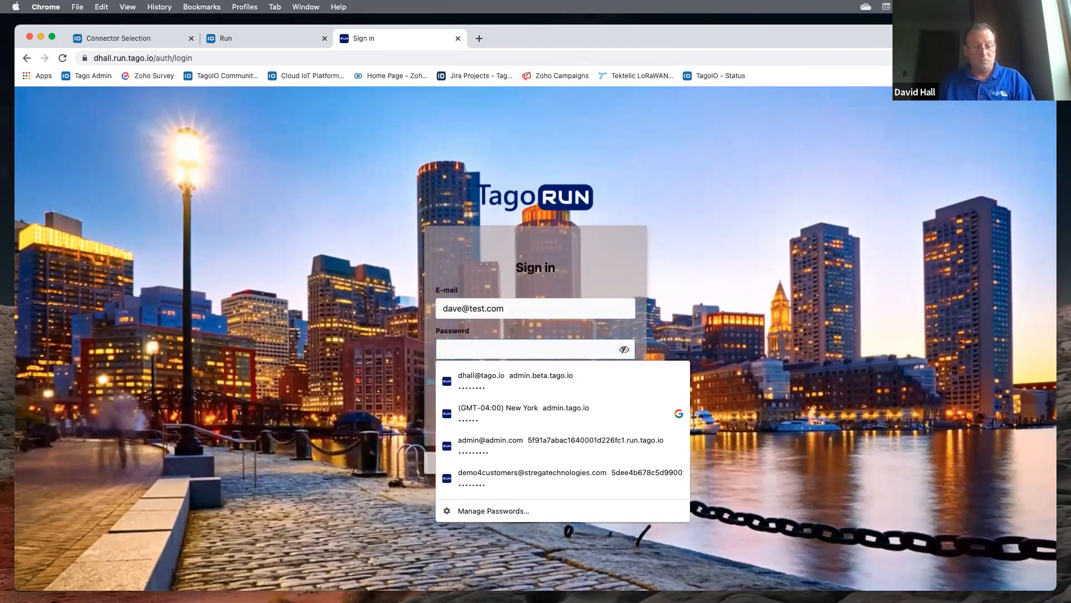
type("••••••")
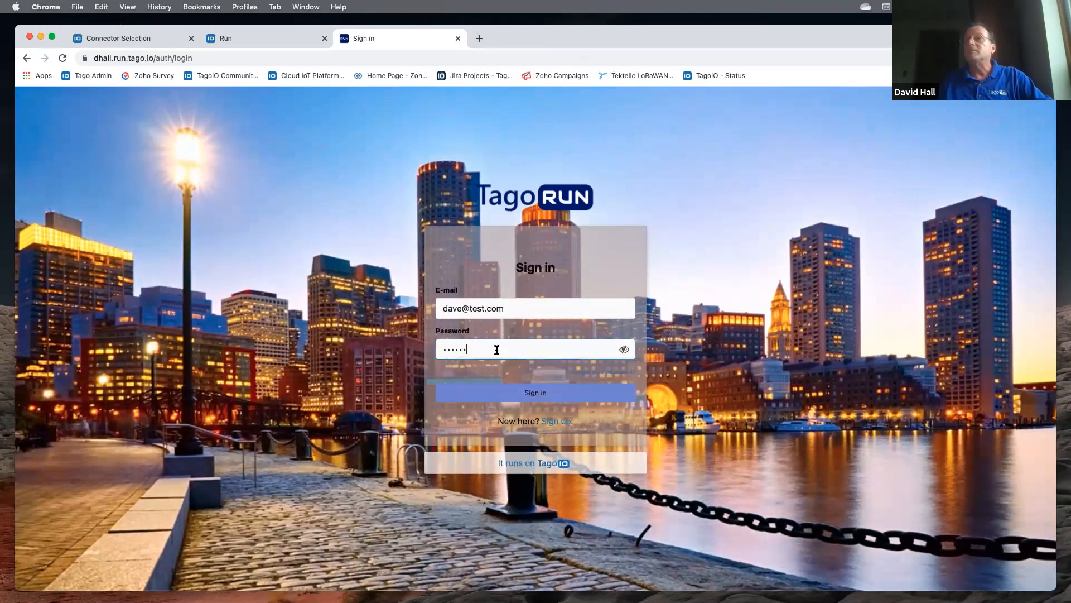
left_click(518, 393)
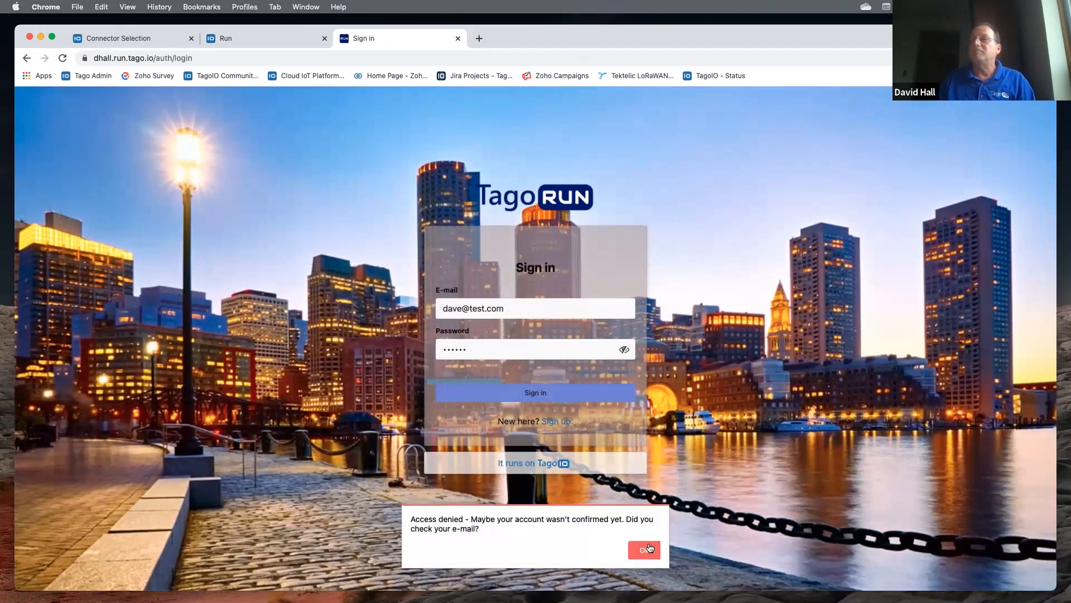
- Acknowledge the access-denied message and return to the admin list of Run users
left_click(646, 551)
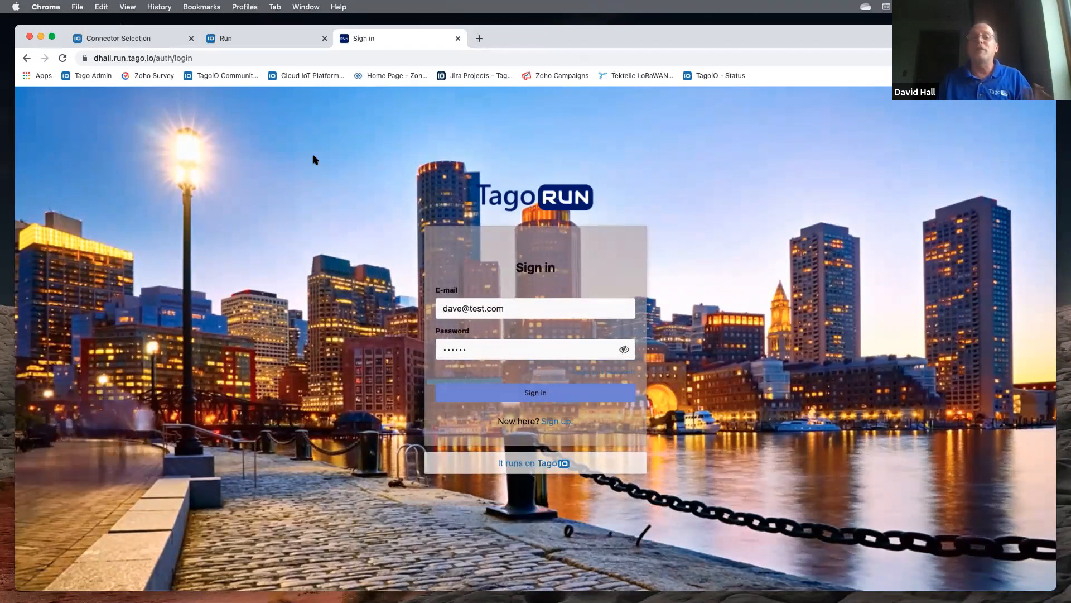
left_click(249, 43)
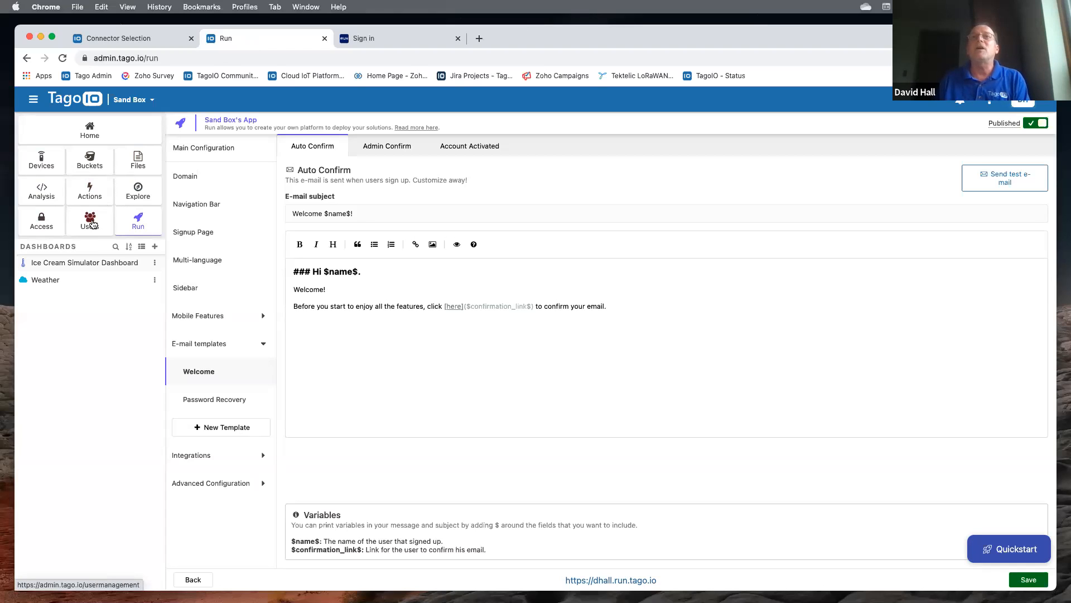
left_click(93, 224)
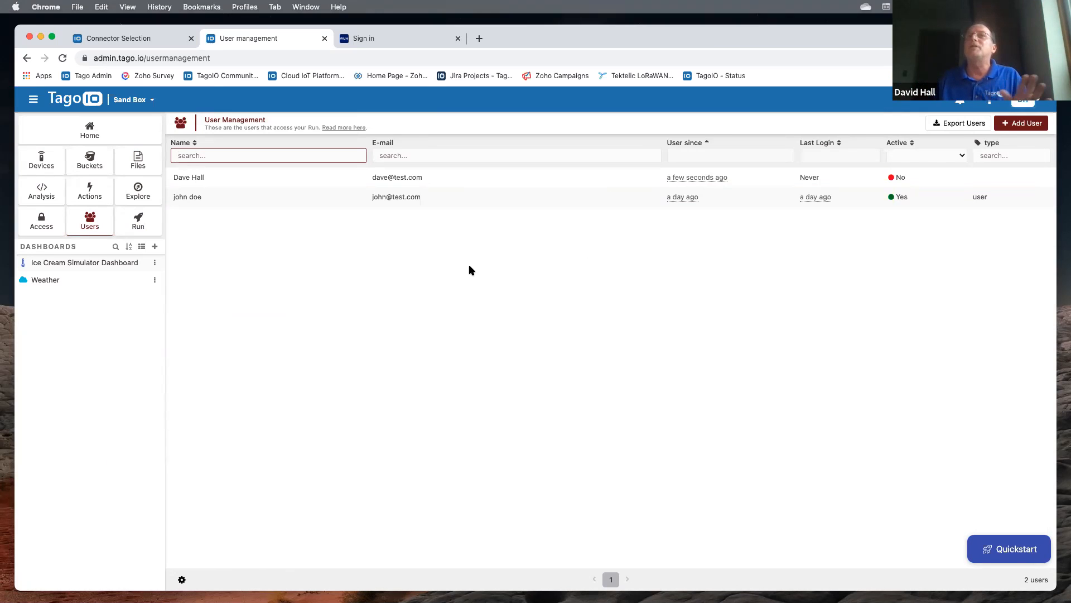
- Switch the newly signed-up Run user's account to Active and save the change
left_click(414, 181)
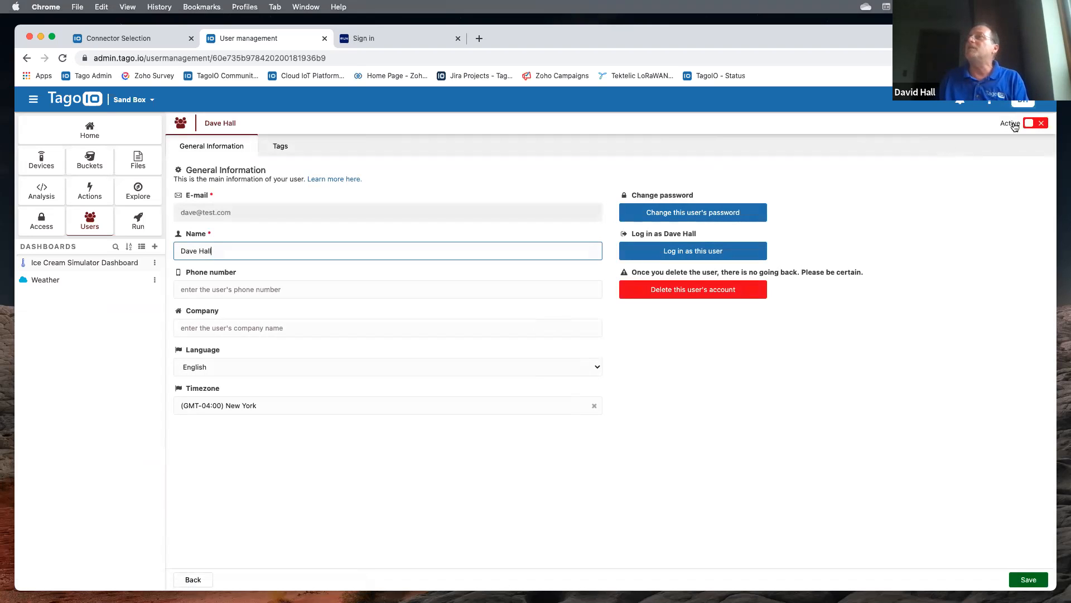
left_click(1042, 124)
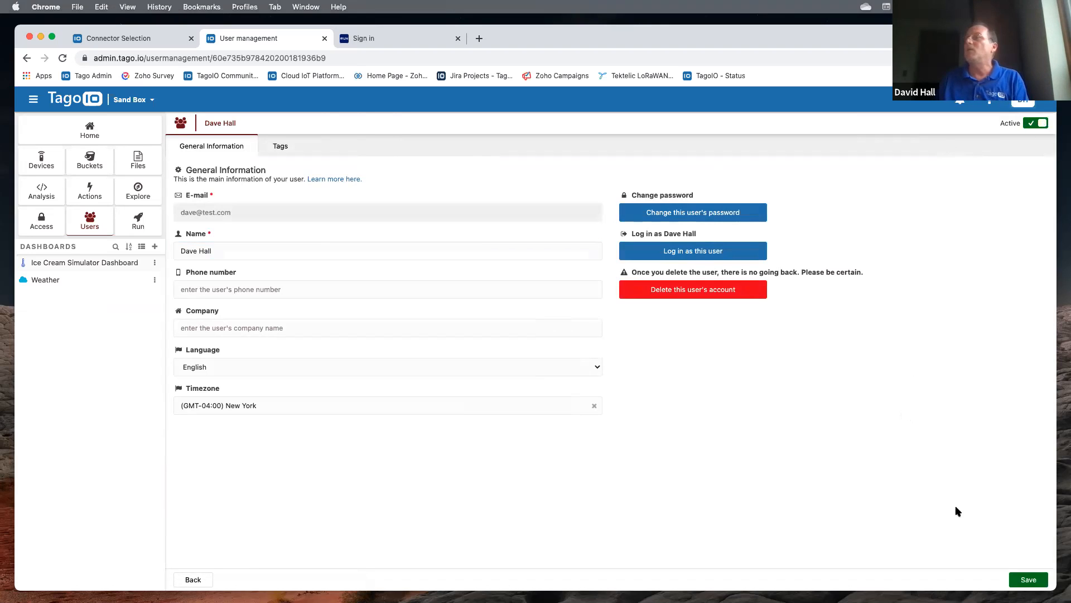
left_click(1032, 580)
left_click(625, 543)
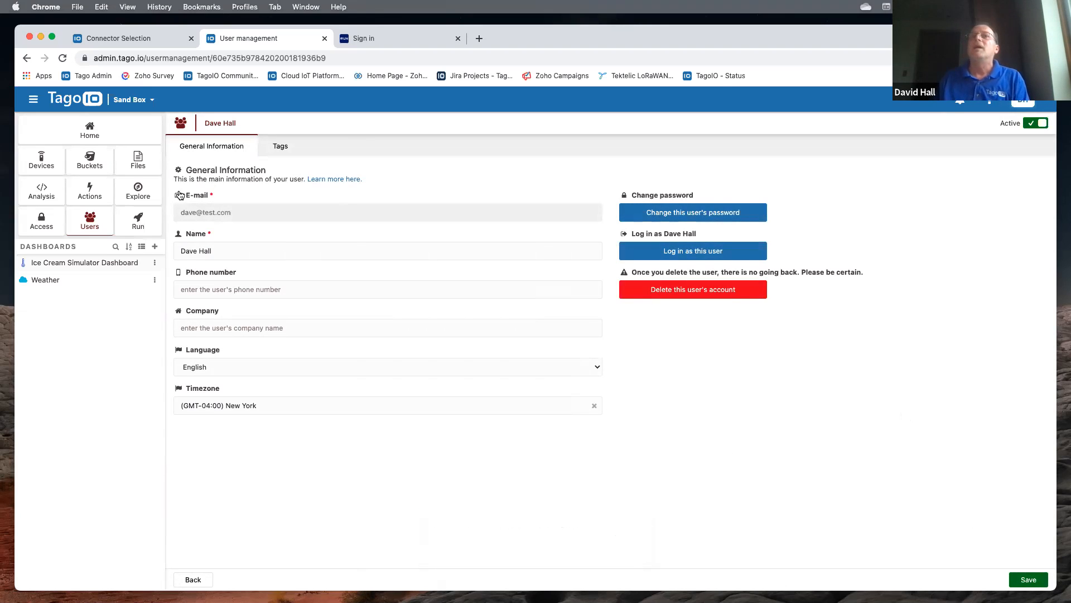
left_click(36, 225)
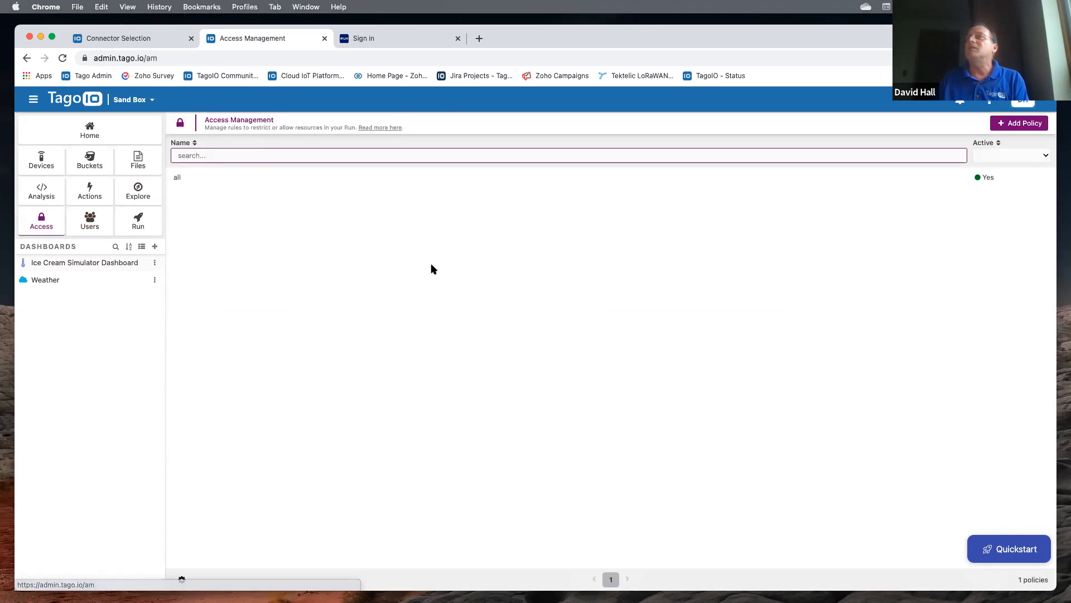
- Start a new Run-user access policy, abandon it, and open the existing 'all' policy instead
left_click(1009, 124)
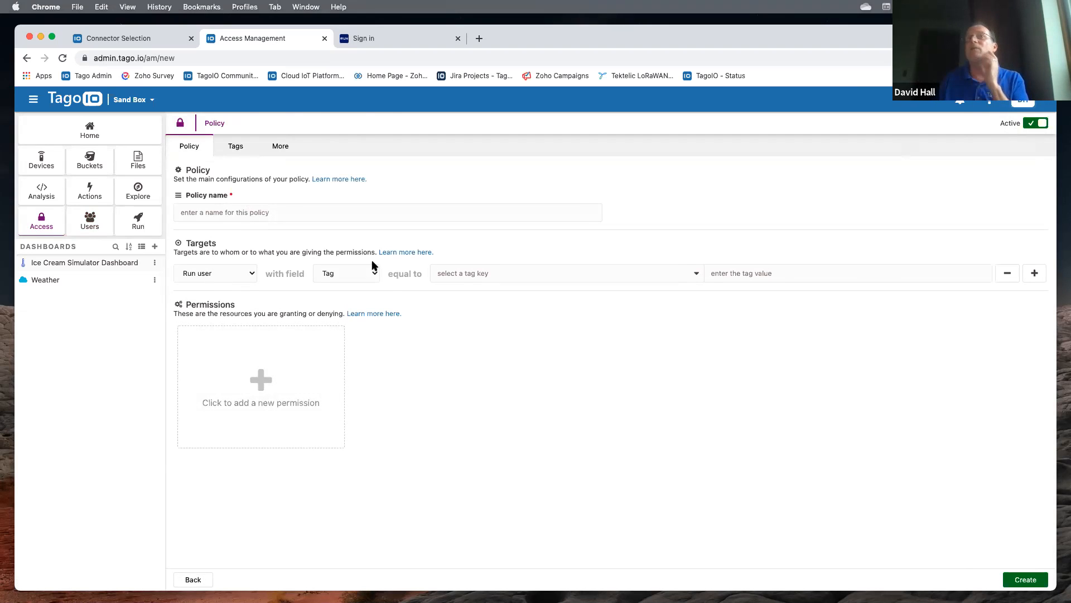
left_click(251, 273)
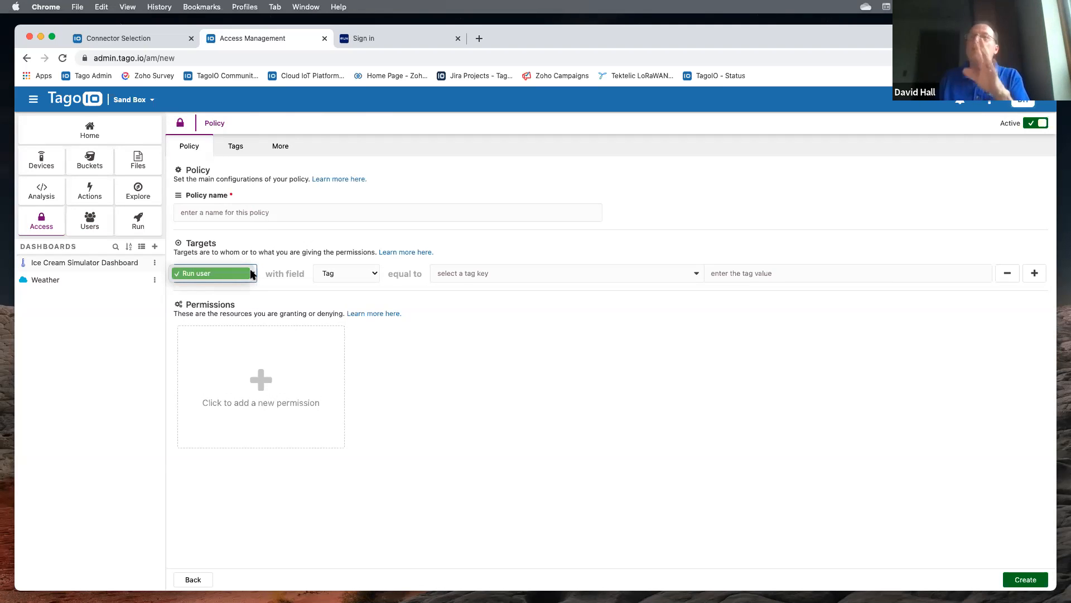
left_click(241, 270)
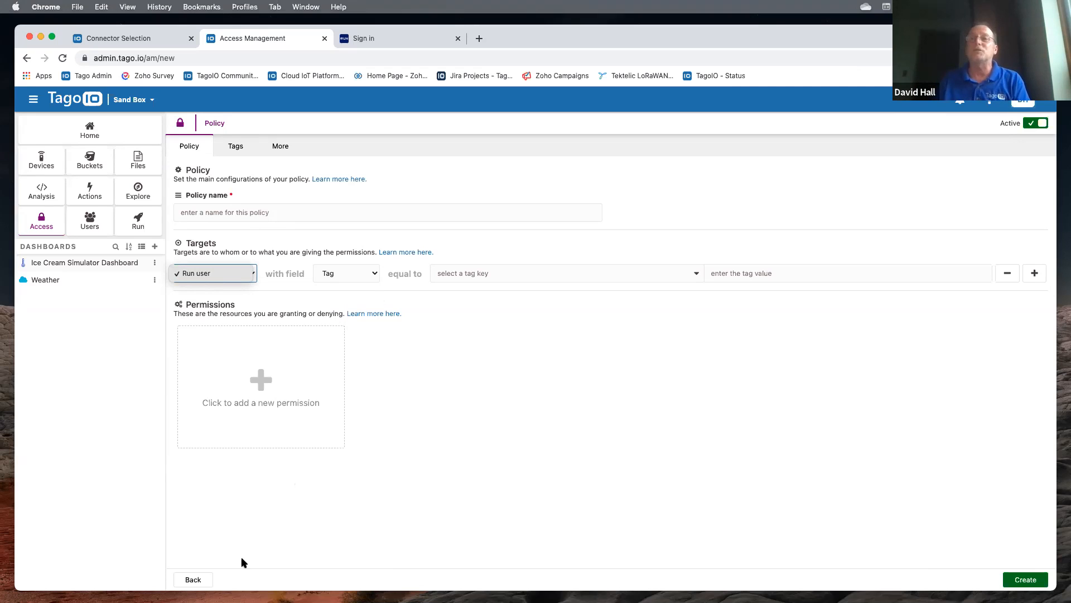
left_click(196, 579)
left_click(275, 184)
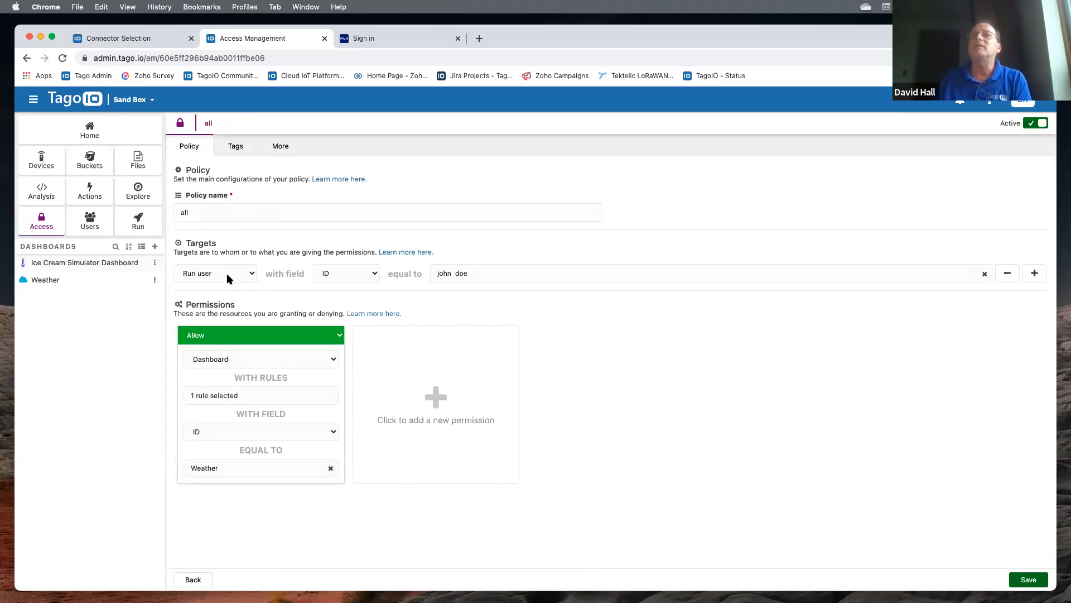
- Keep the first Run user target matched by ID and add the other Run user as a second target by ID
left_click(249, 275)
left_click(249, 273)
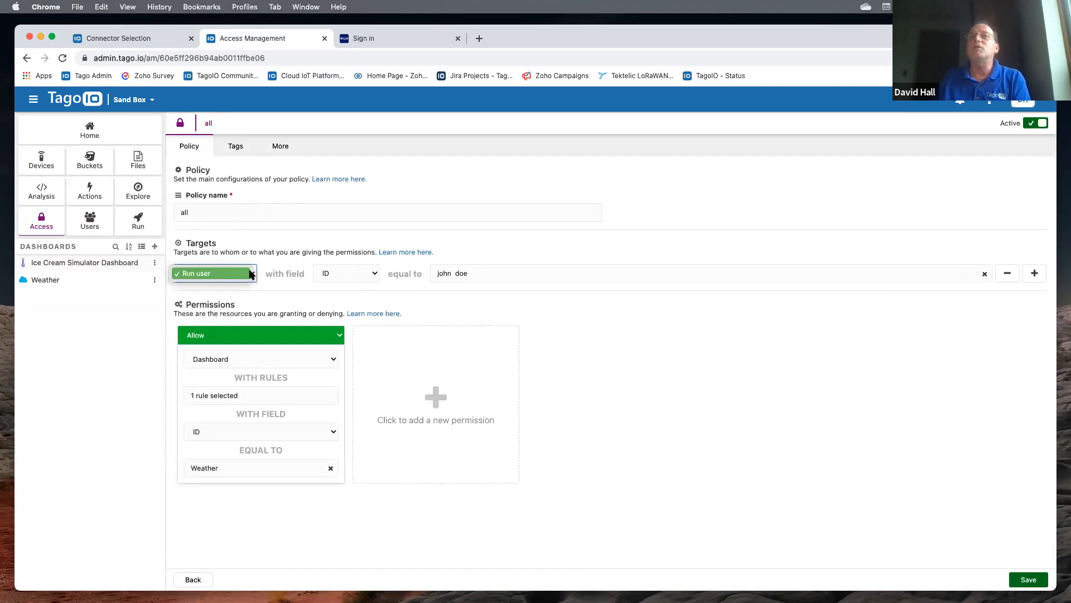
left_click(374, 275)
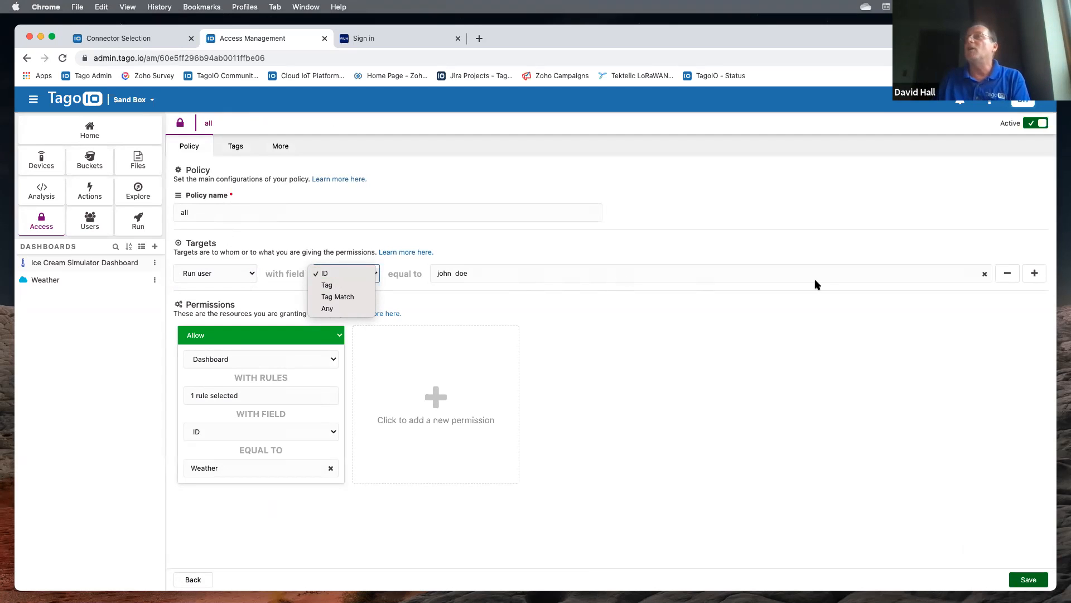
left_click(929, 210)
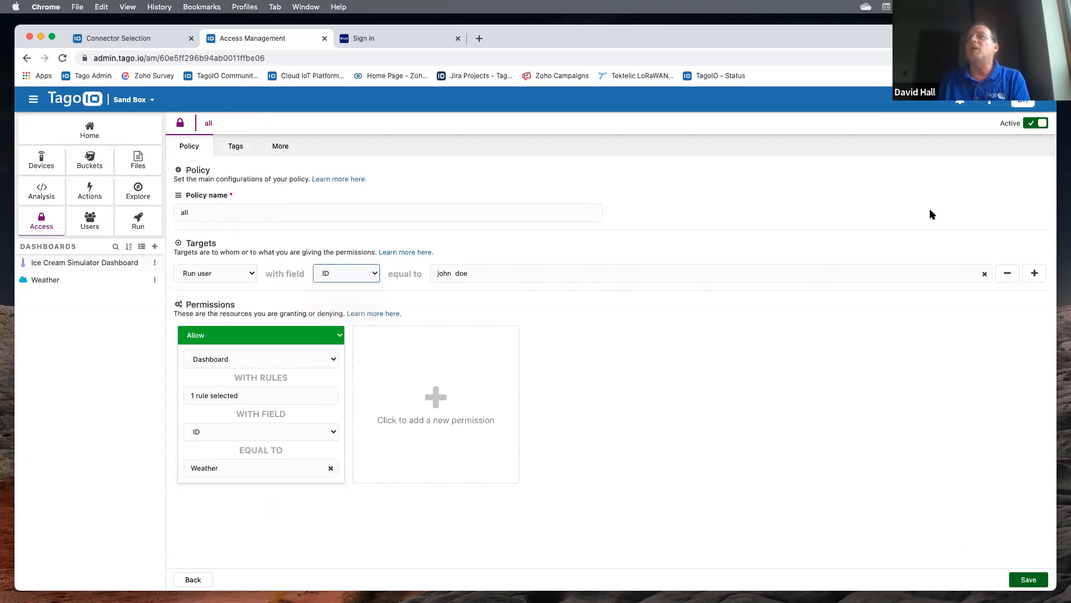
left_click(1038, 273)
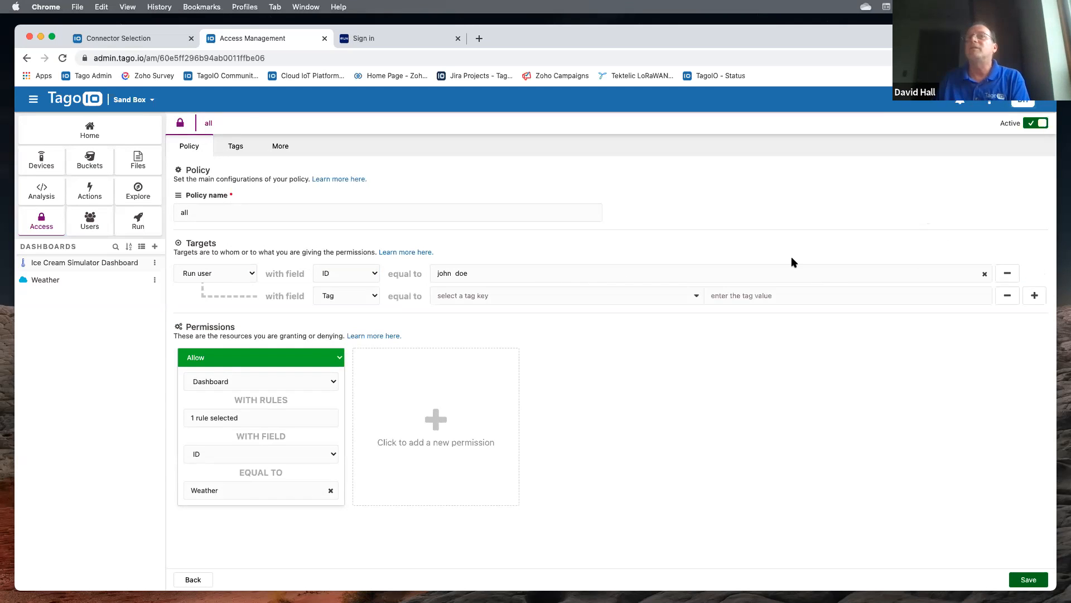
left_click(375, 296)
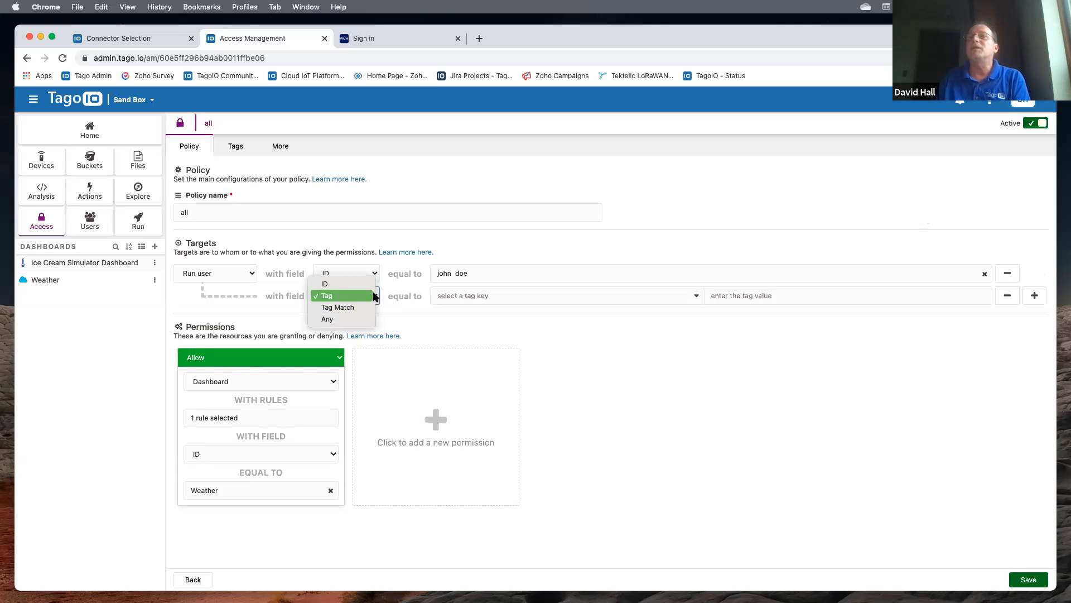
left_click(326, 286)
left_click(441, 297)
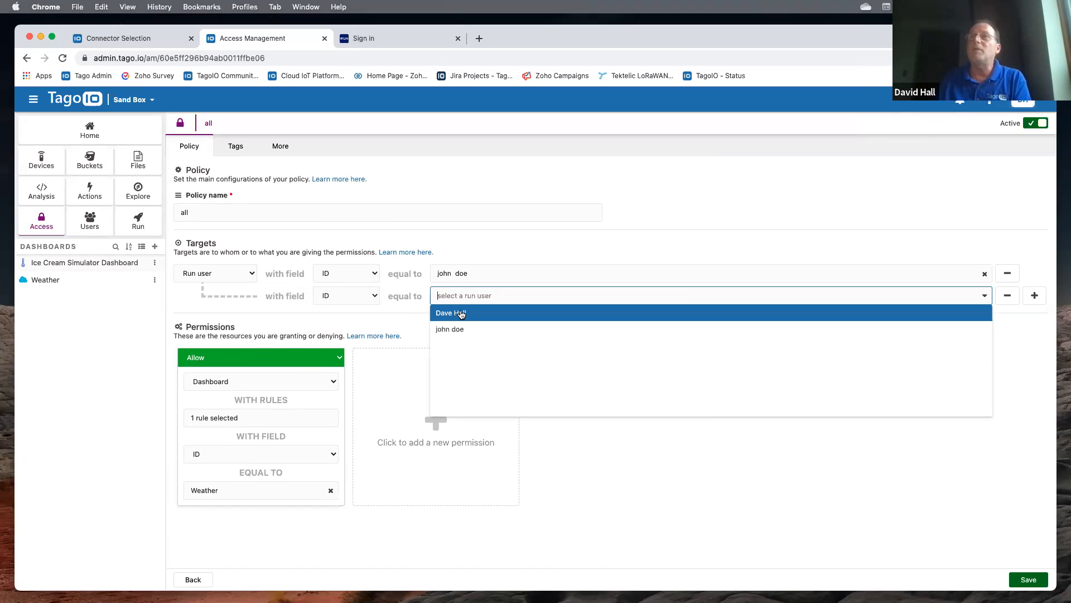
left_click(461, 313)
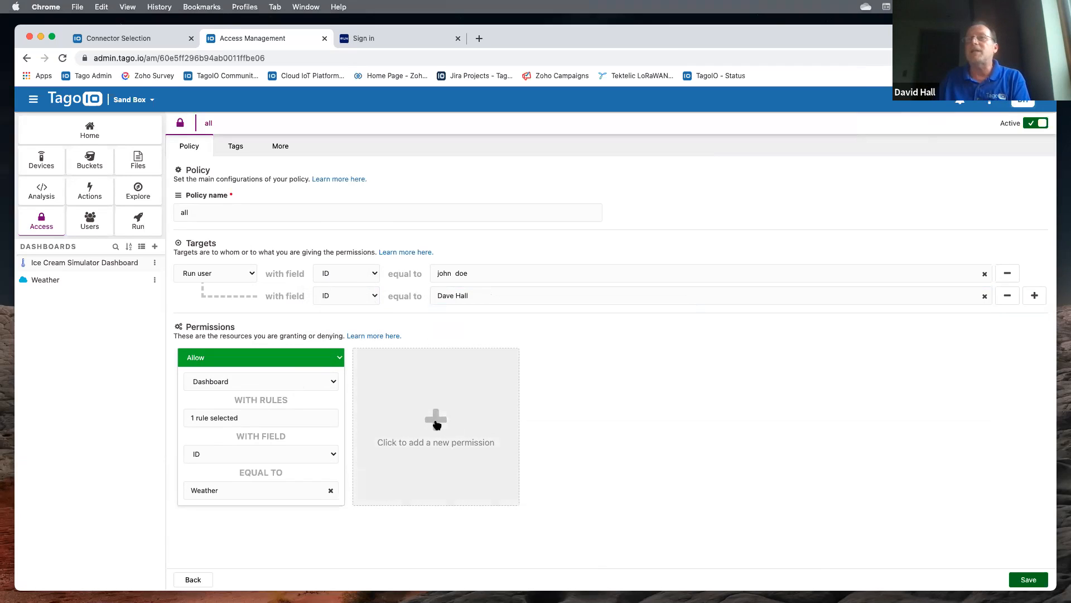
- Keep the Weather dashboard permission, then save and apply the 'all' policy changes
left_click(333, 382)
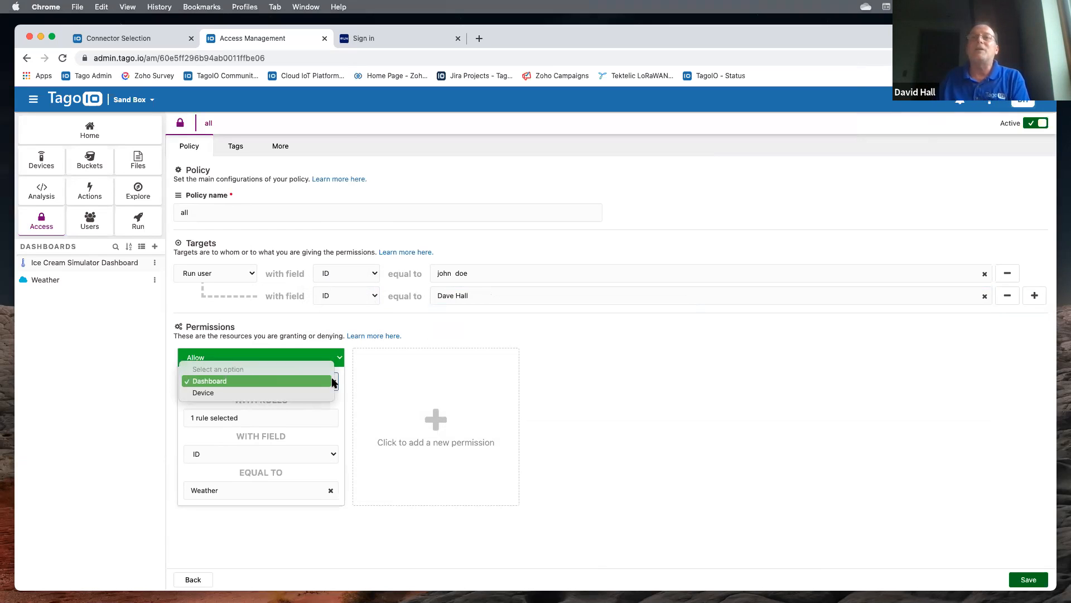
left_click(243, 381)
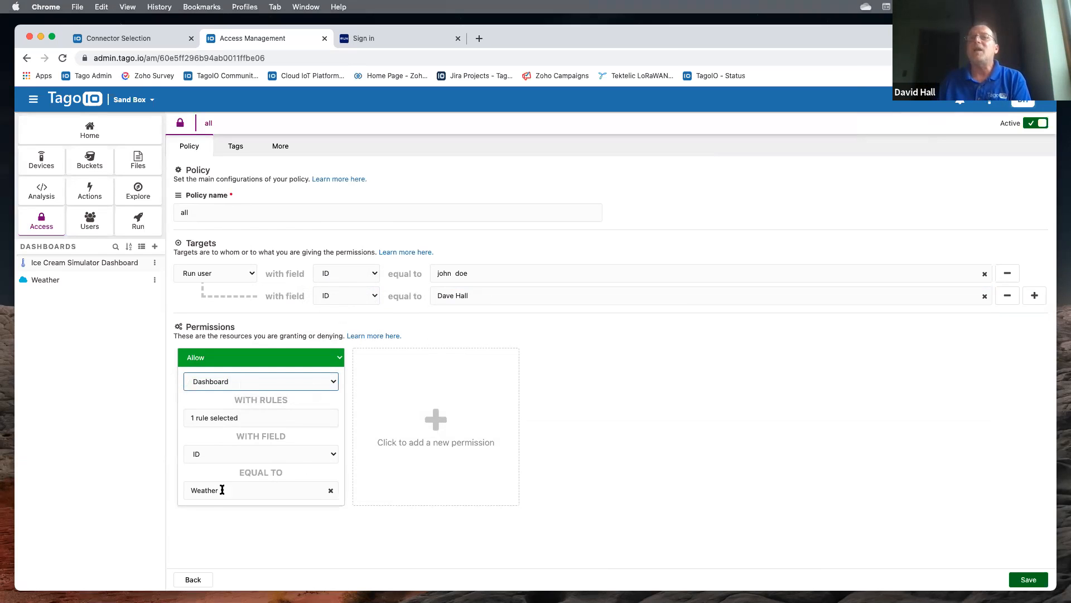
left_click(252, 492)
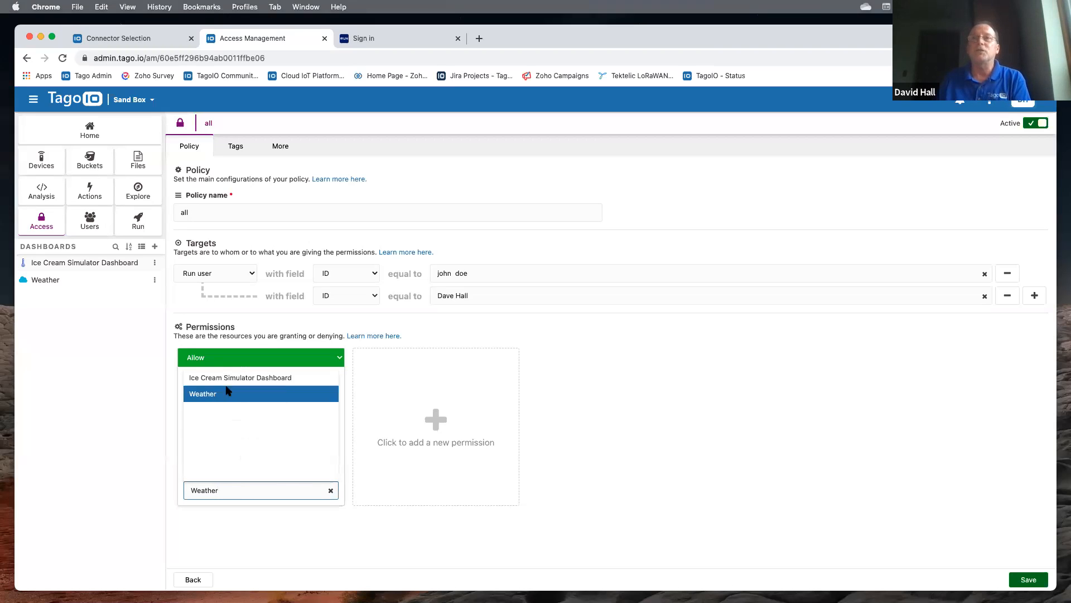
left_click(203, 394)
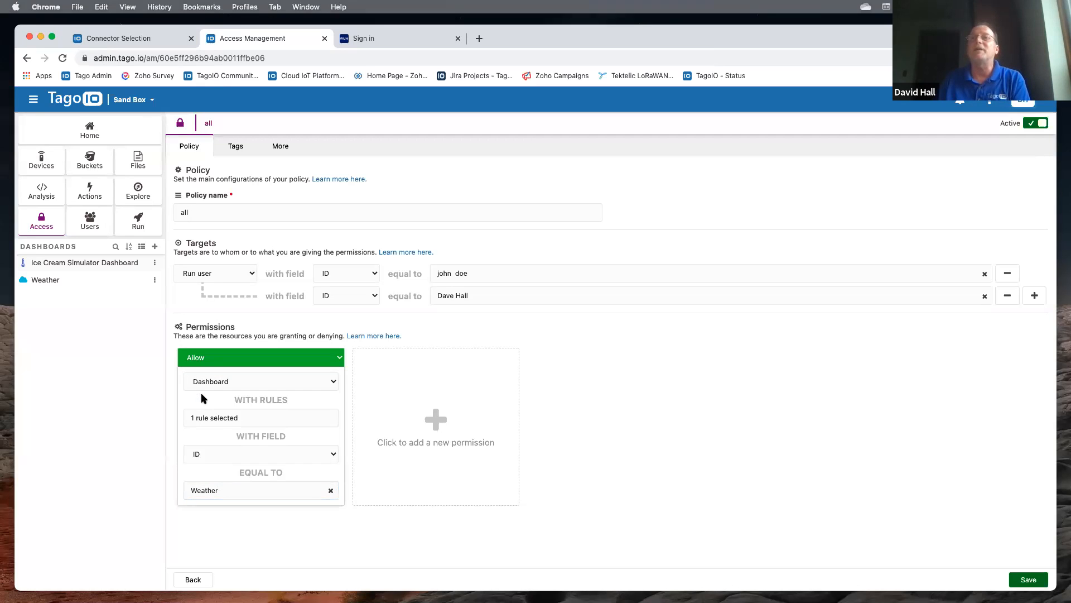
left_click(1028, 579)
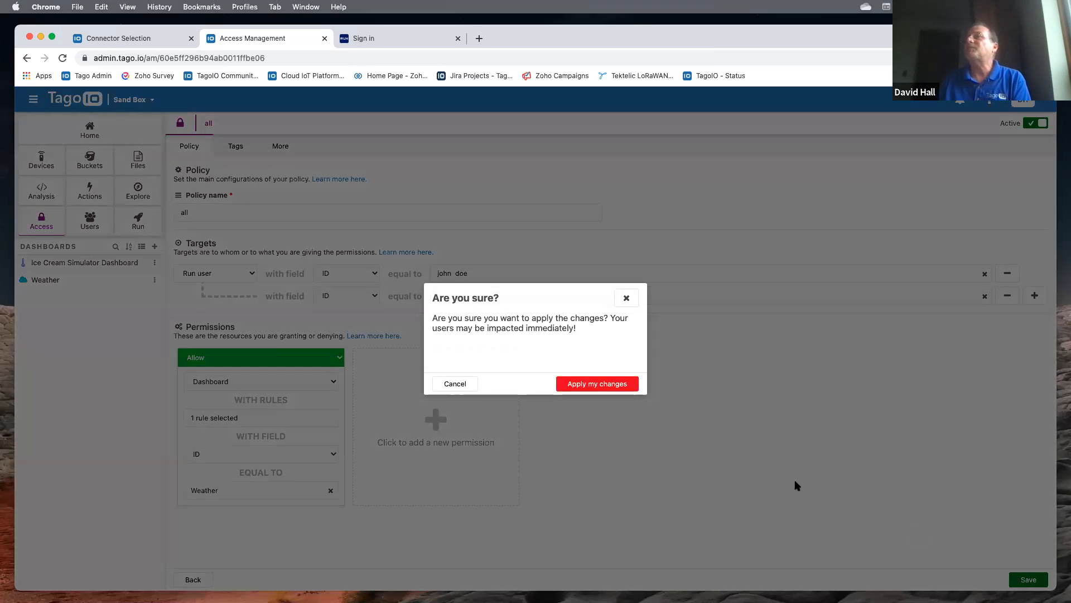
left_click(586, 385)
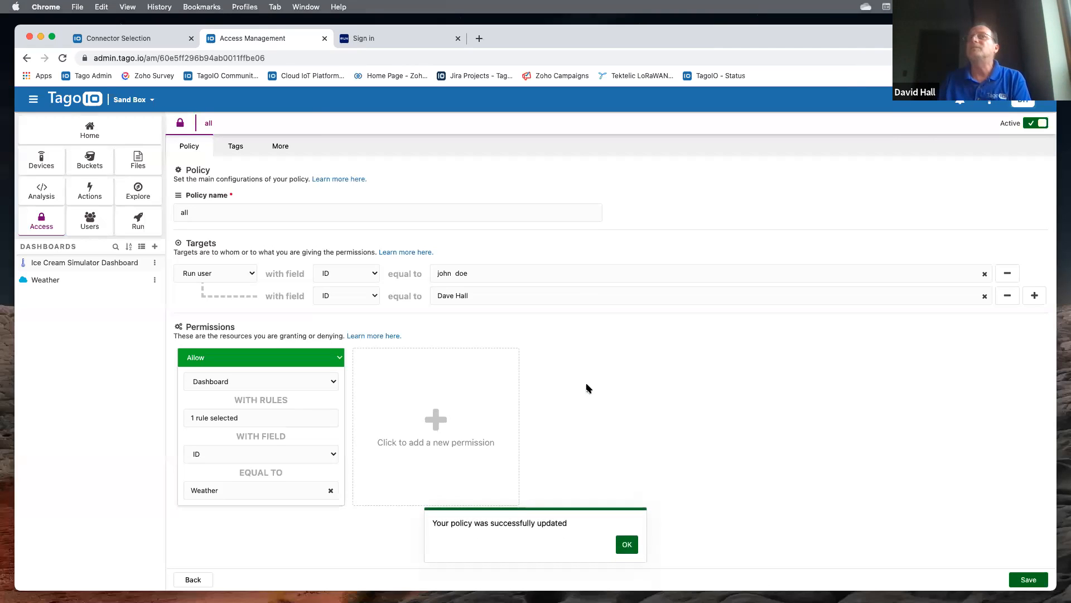
left_click(90, 222)
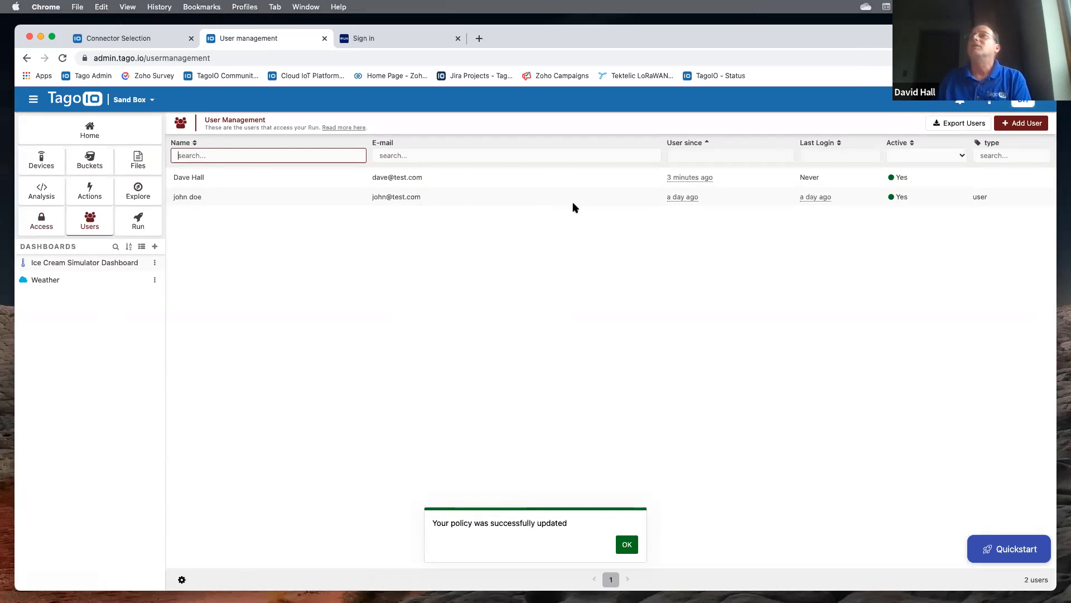
- Sign in to Run as the new user to reach the Weather dashboard, then return to User Management
left_click(388, 48)
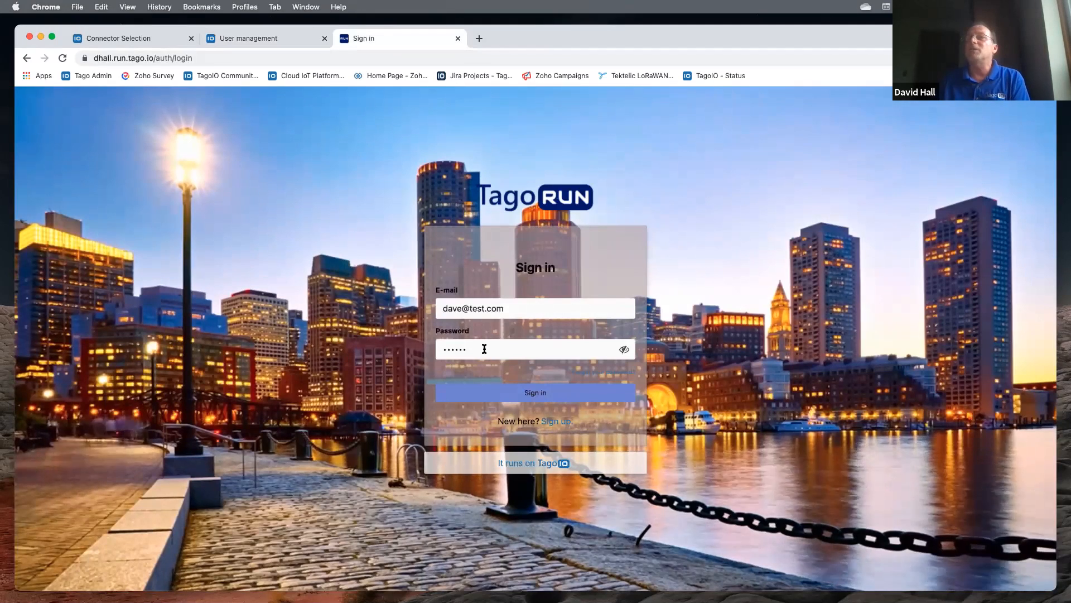
left_click(524, 392)
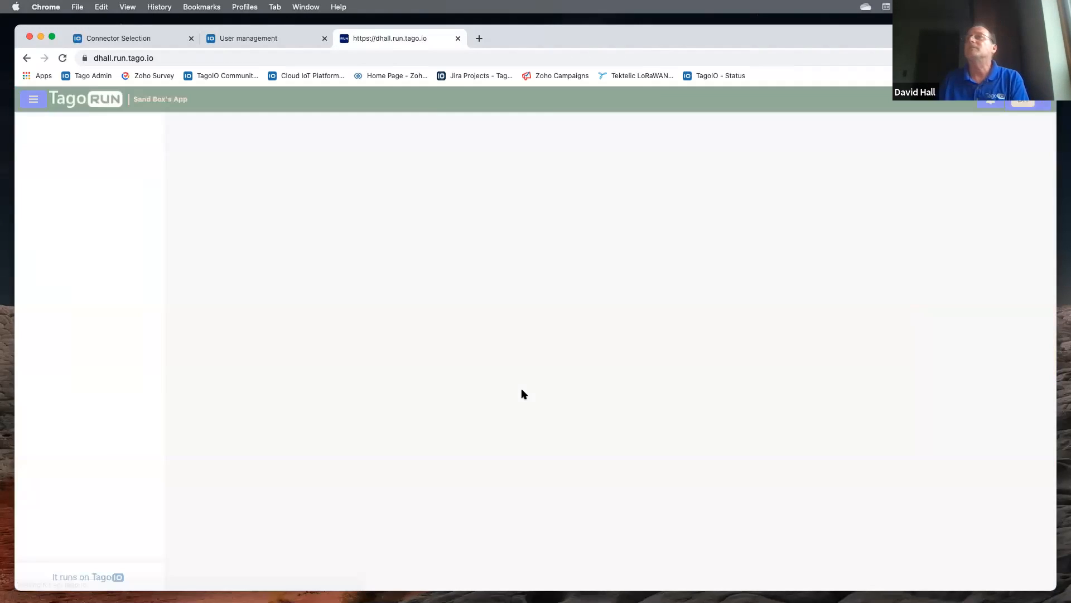
left_click(550, 219)
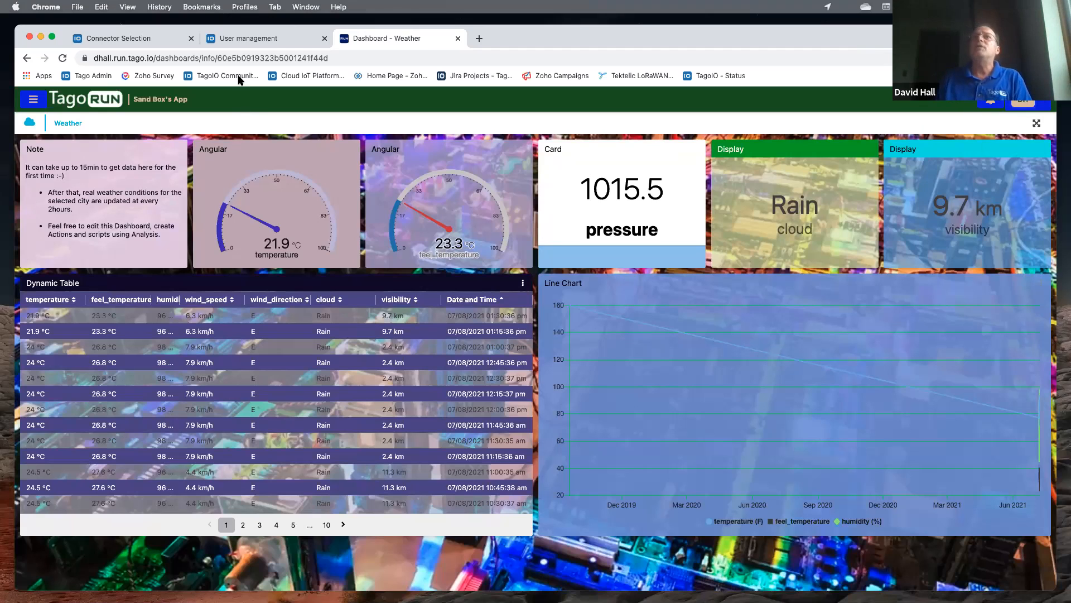
left_click(242, 39)
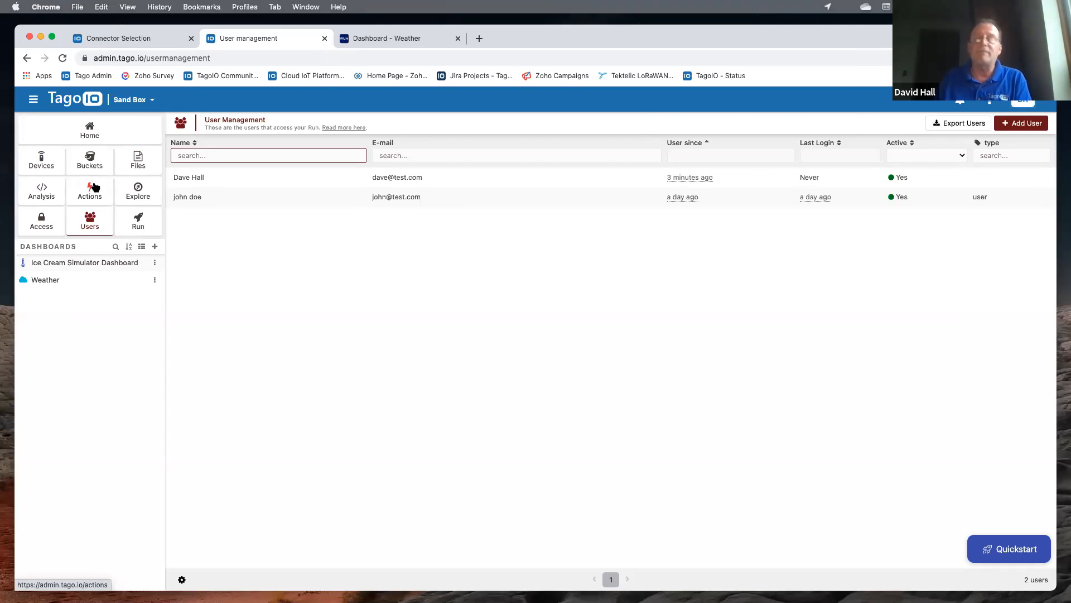
left_click(373, 40)
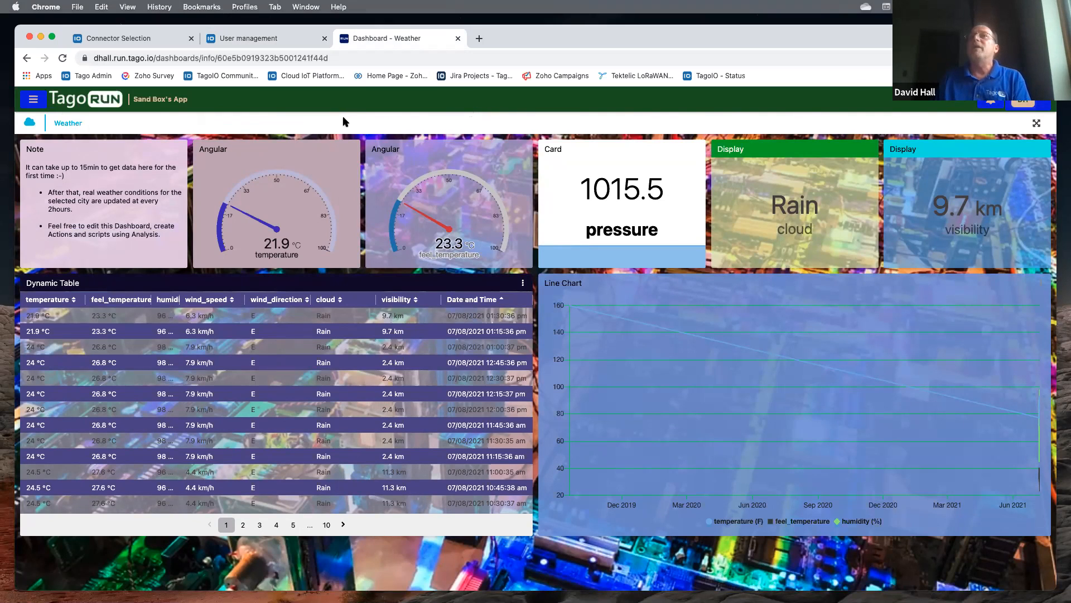
left_click(249, 40)
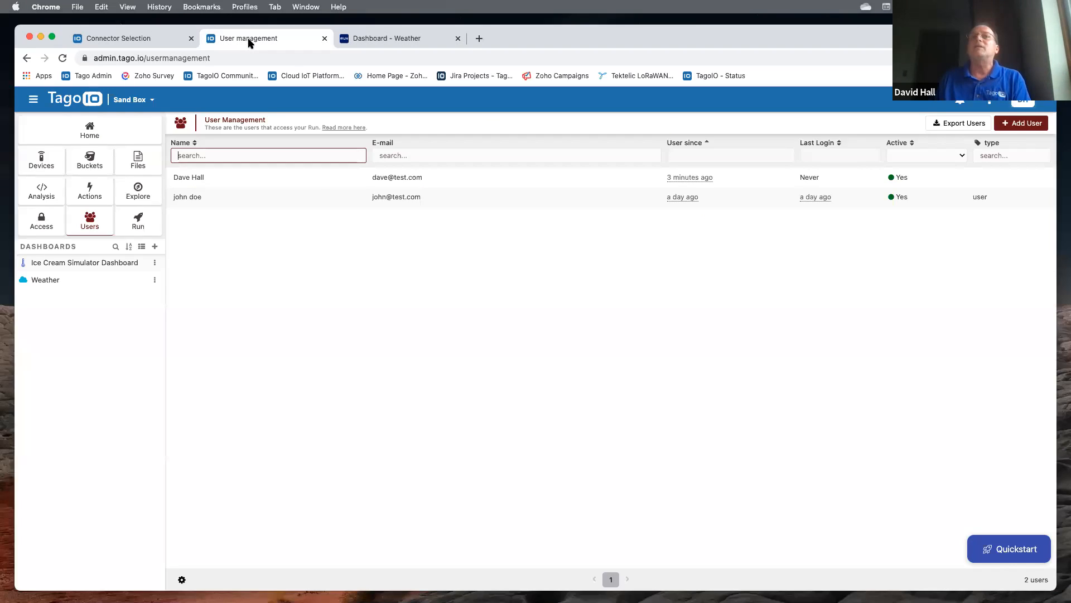
- In edit mode, open the Ice Cream Simulator Dashboard settings and set its background to Image
left_click(107, 266)
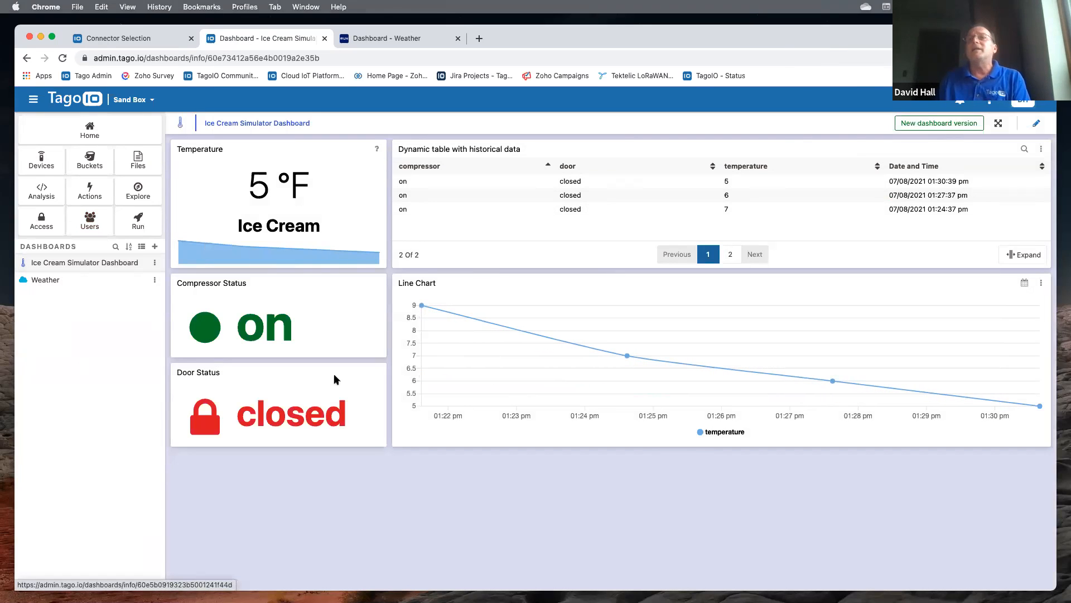
left_click(1035, 126)
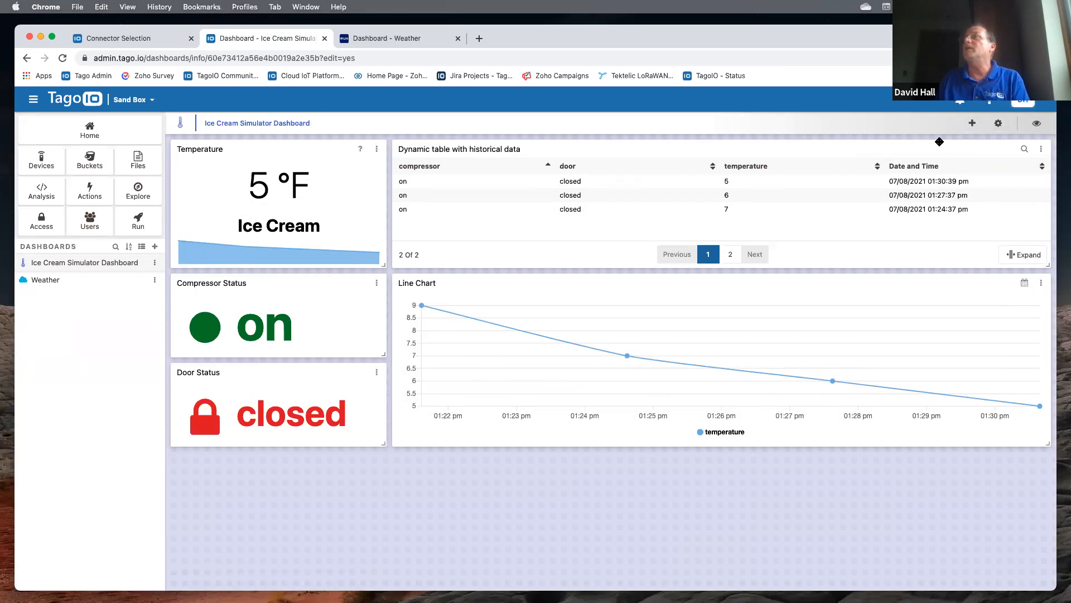
left_click(997, 125)
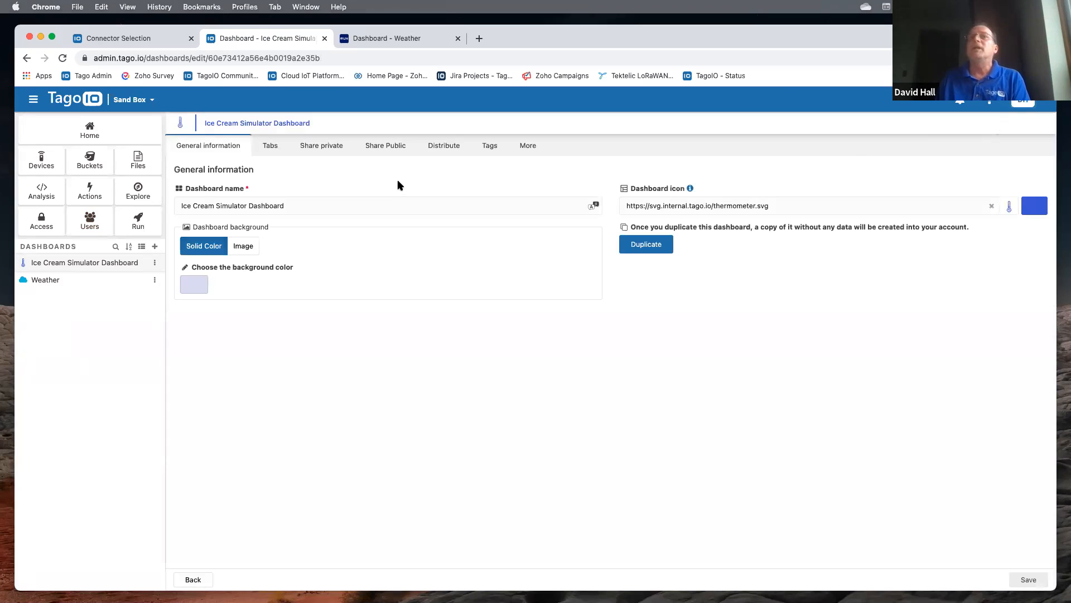
left_click(243, 246)
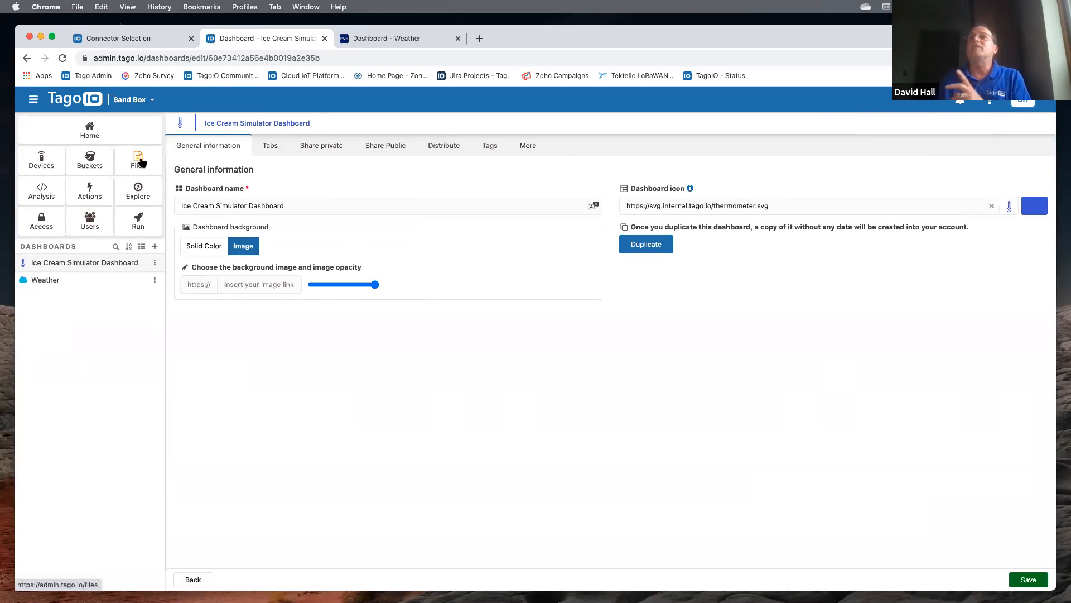
- Copy the Background.jpeg URL from Files and select the dashboard's background image link field
left_click(126, 40)
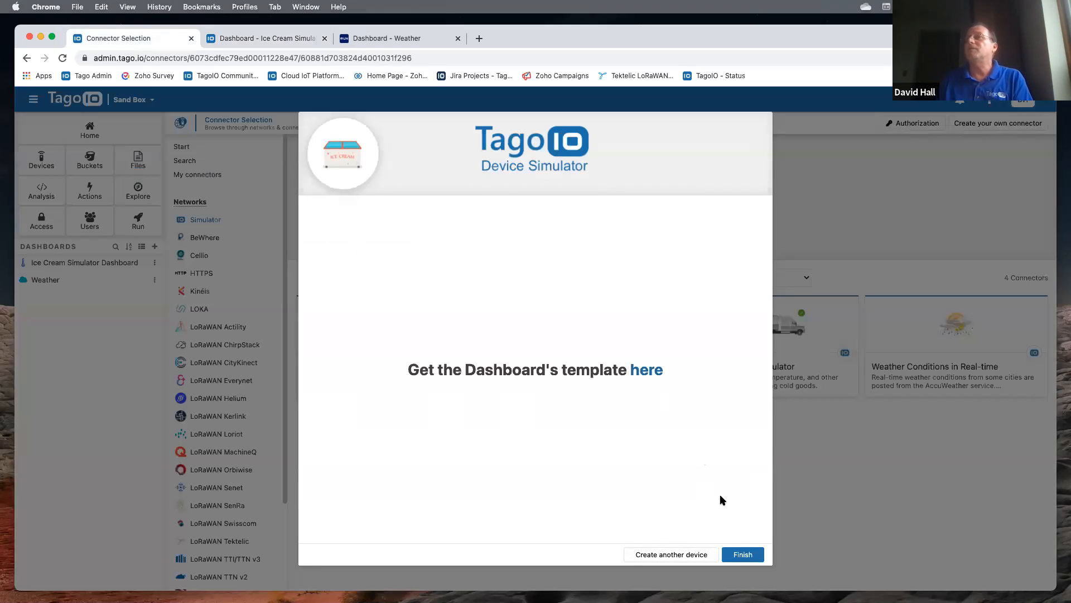
left_click(743, 554)
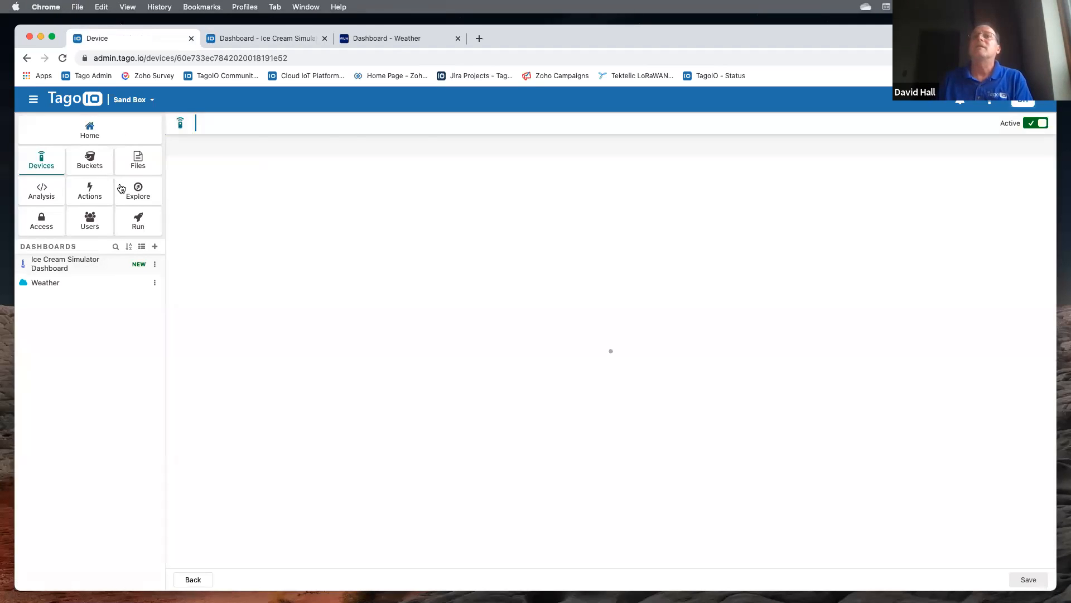
left_click(138, 162)
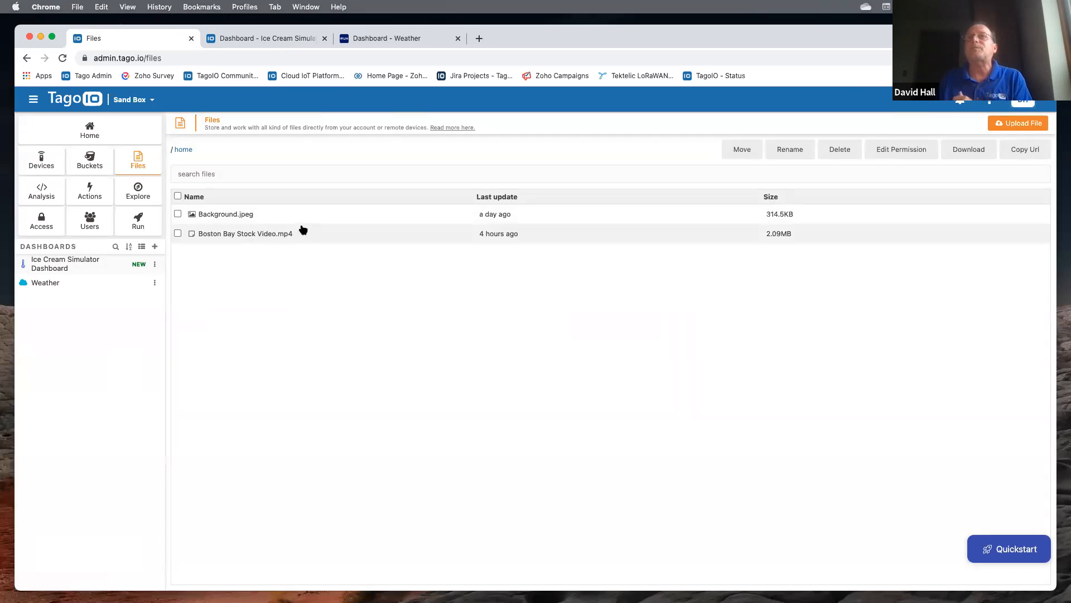
left_click(177, 214)
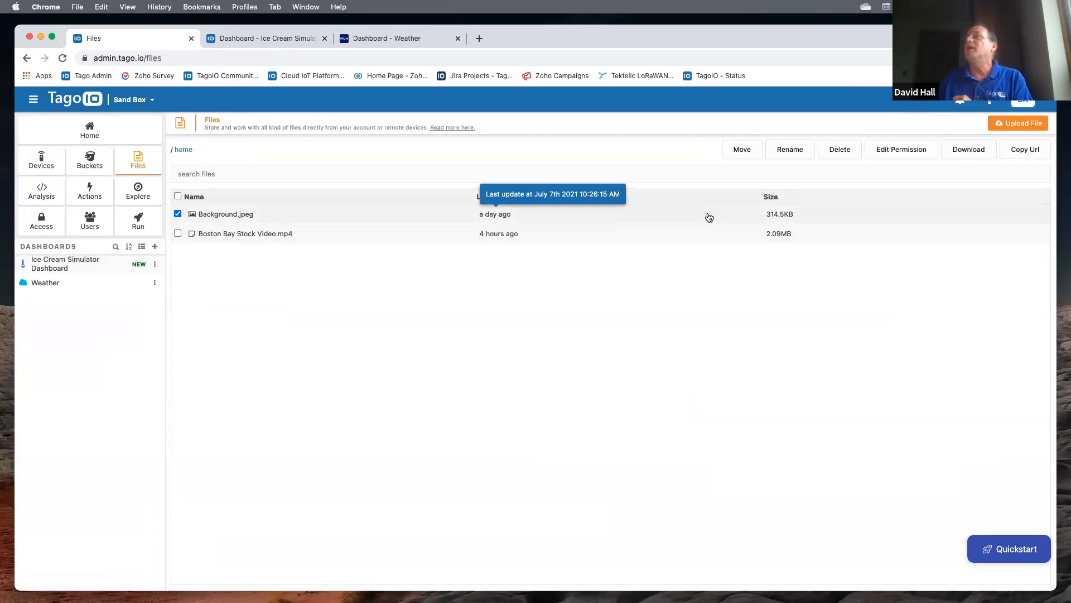
left_click(1026, 151)
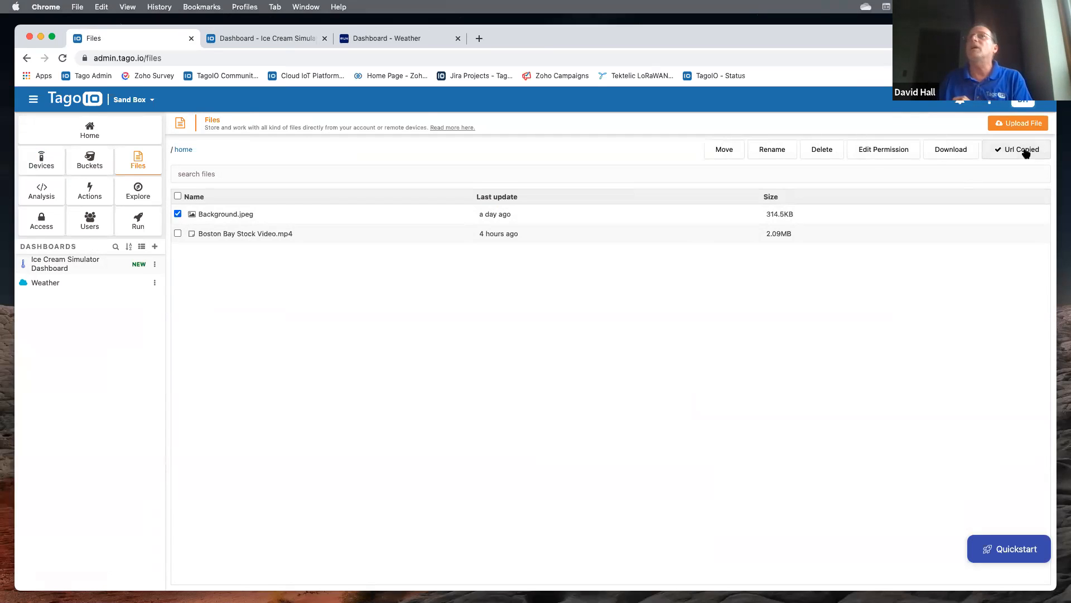
left_click(283, 38)
left_click(242, 285)
- Paste the Background.jpeg URL as the background image link and save the dashboard settings
key("super+v")
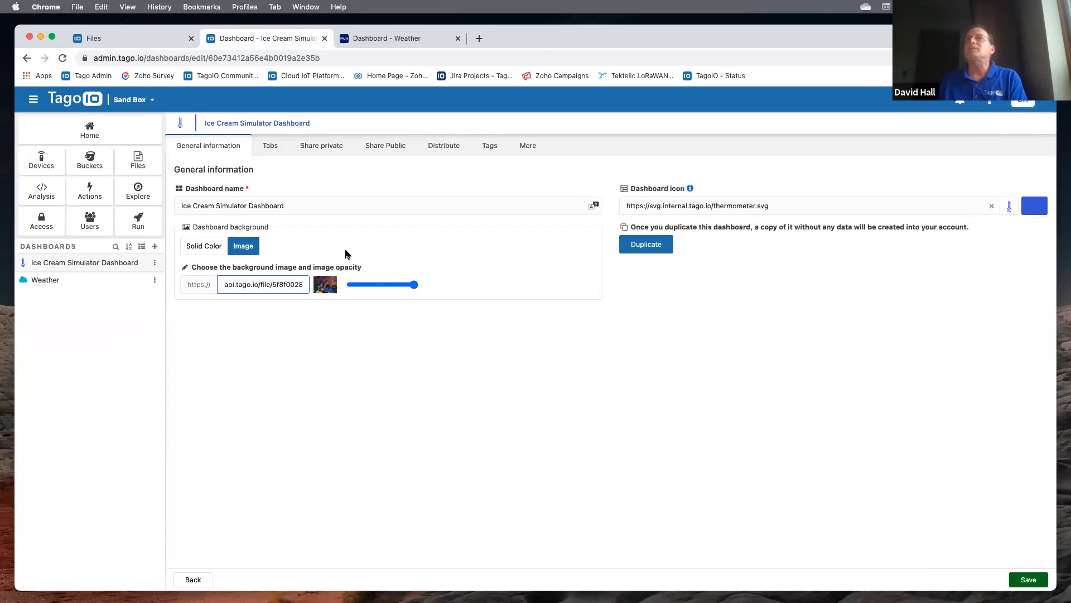
left_click(271, 148)
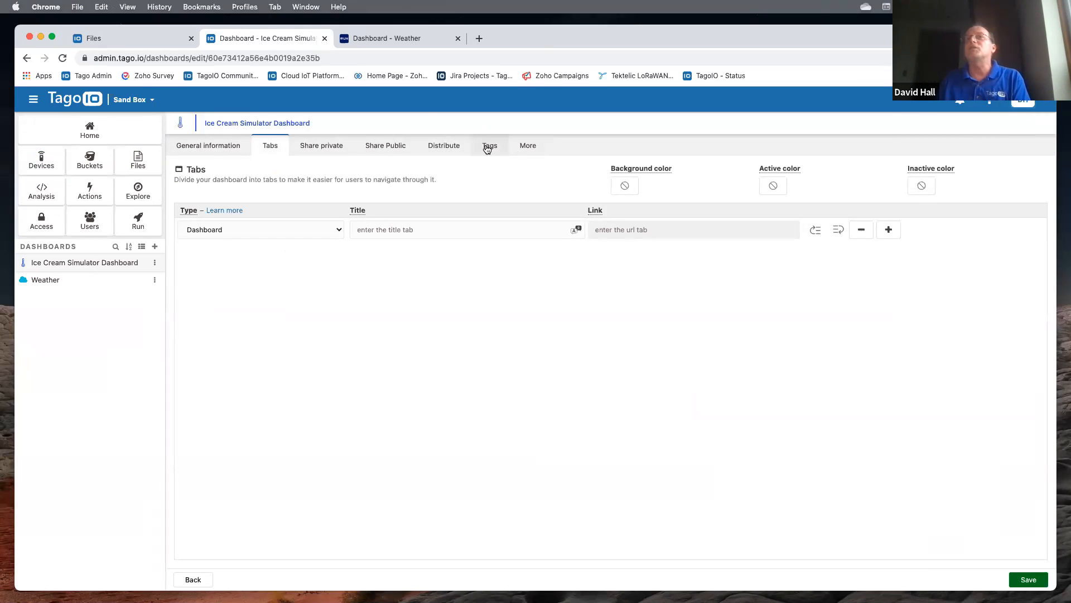
left_click(209, 147)
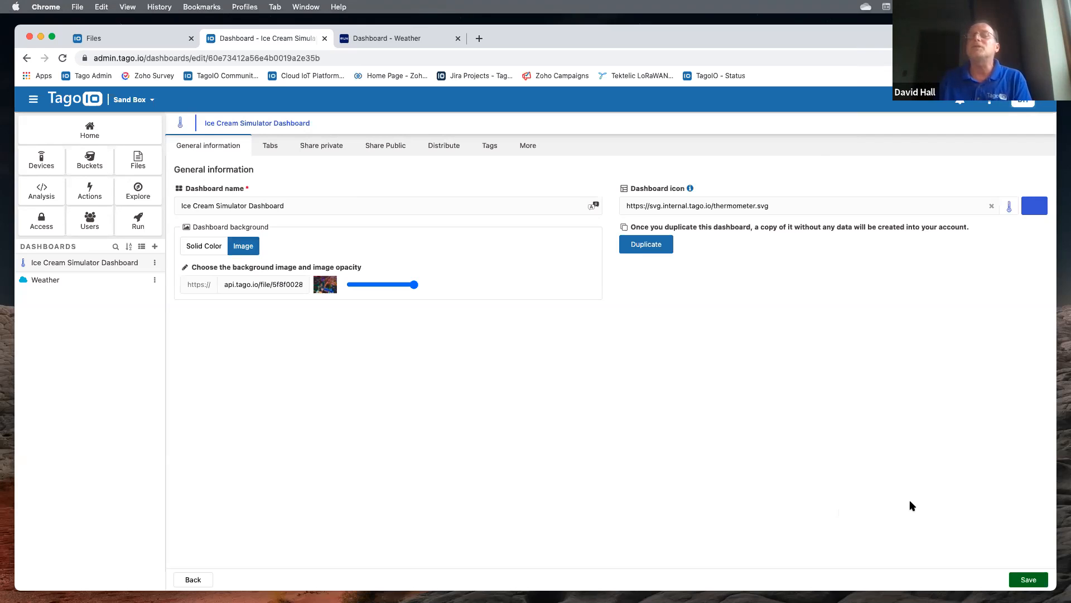
left_click(1028, 580)
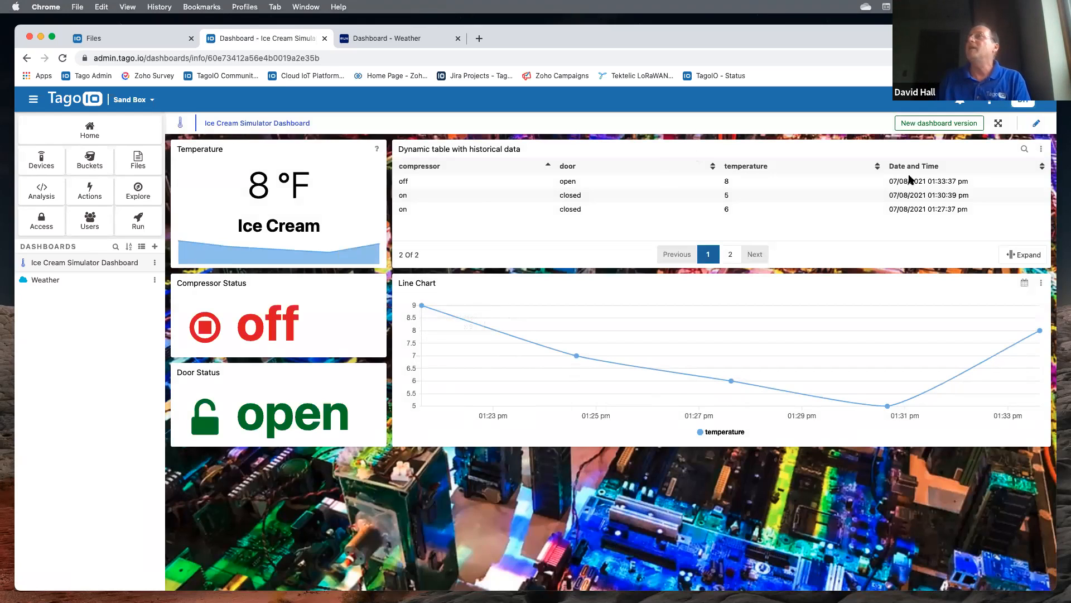
- With the dashboard in edit mode, open the Temperature widget's editor
left_click(1036, 124)
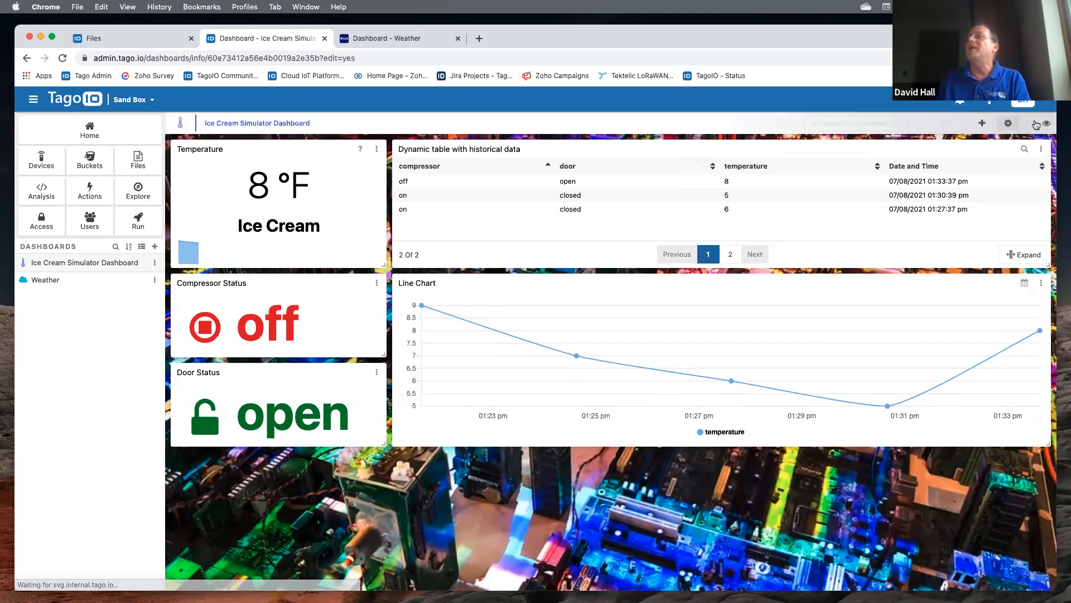
left_click(378, 150)
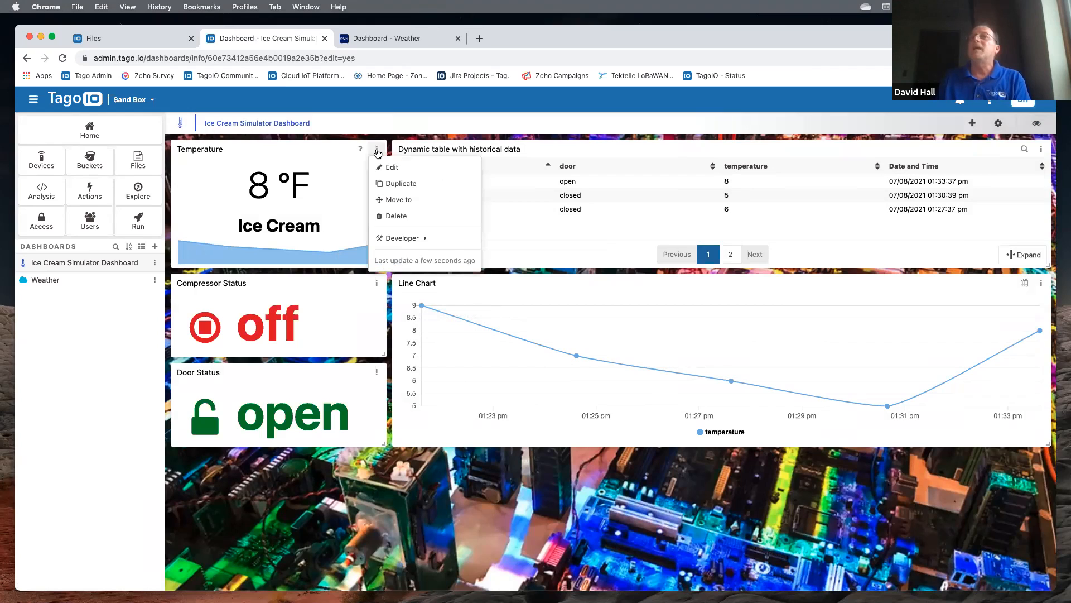
left_click(384, 166)
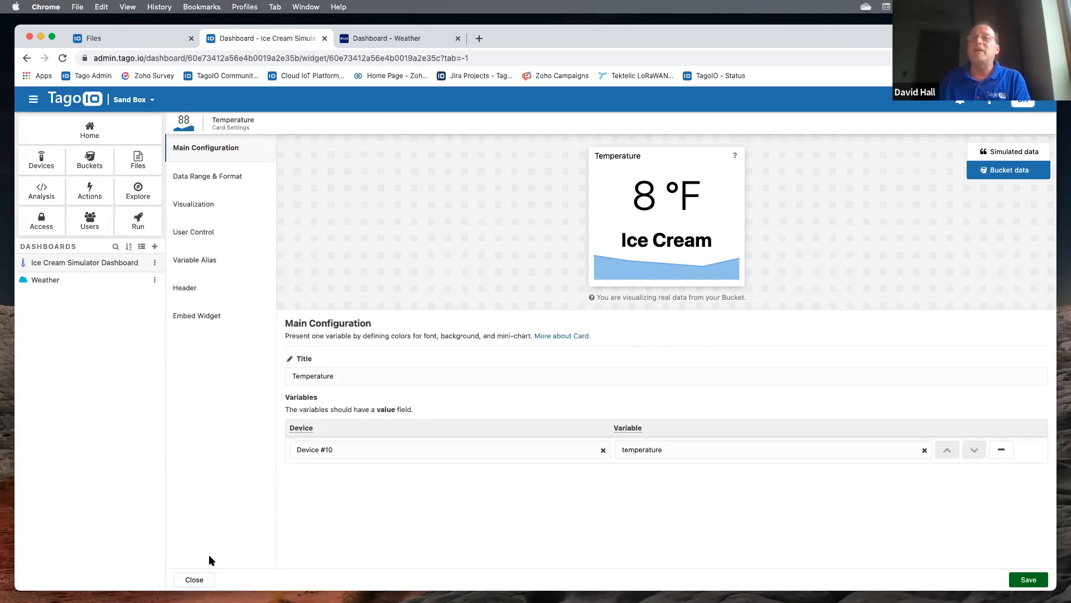
- Close the Temperature widget editor without changes to return to the Ice Cream Simulator Dashboard
left_click(193, 579)
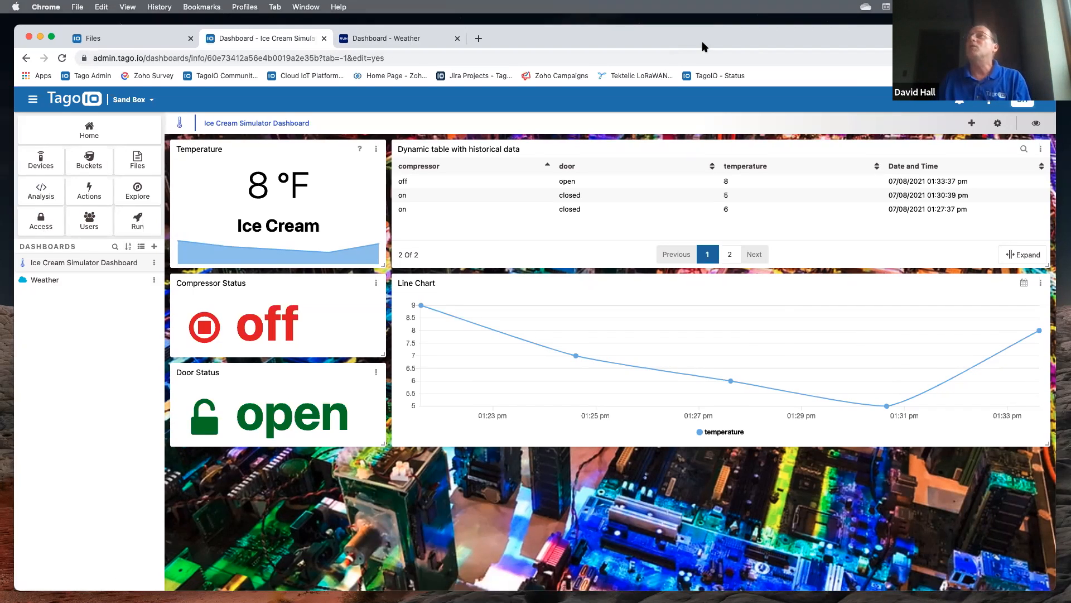
left_click_drag(704, 47, 699, 49)
- In a new tab, search TagoIO Community for 'pdf report', open the PDF article, then return to the dashboard
left_click(473, 41)
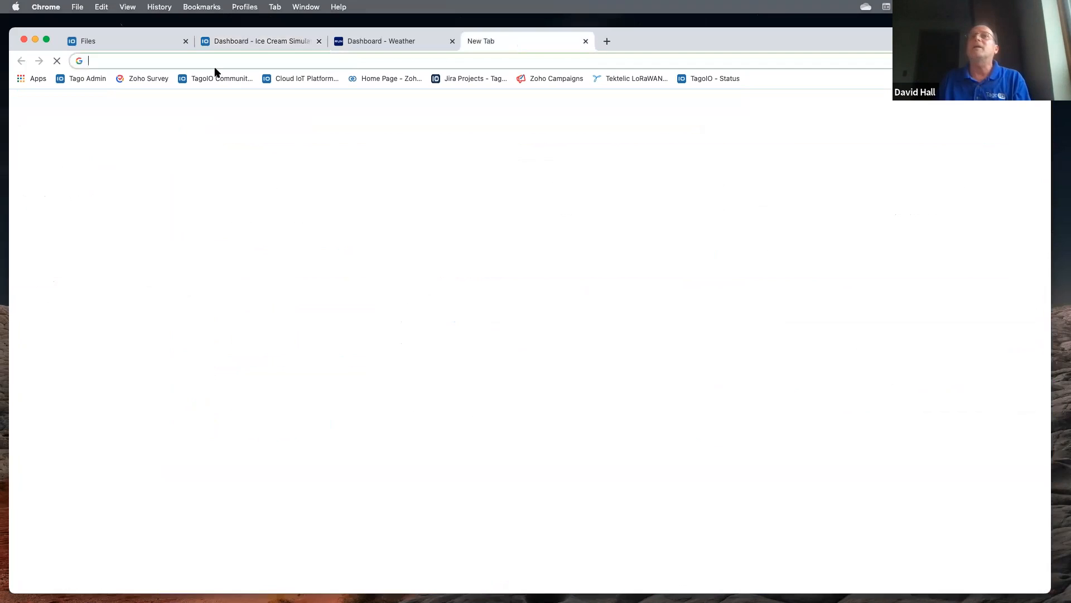
left_click(220, 79)
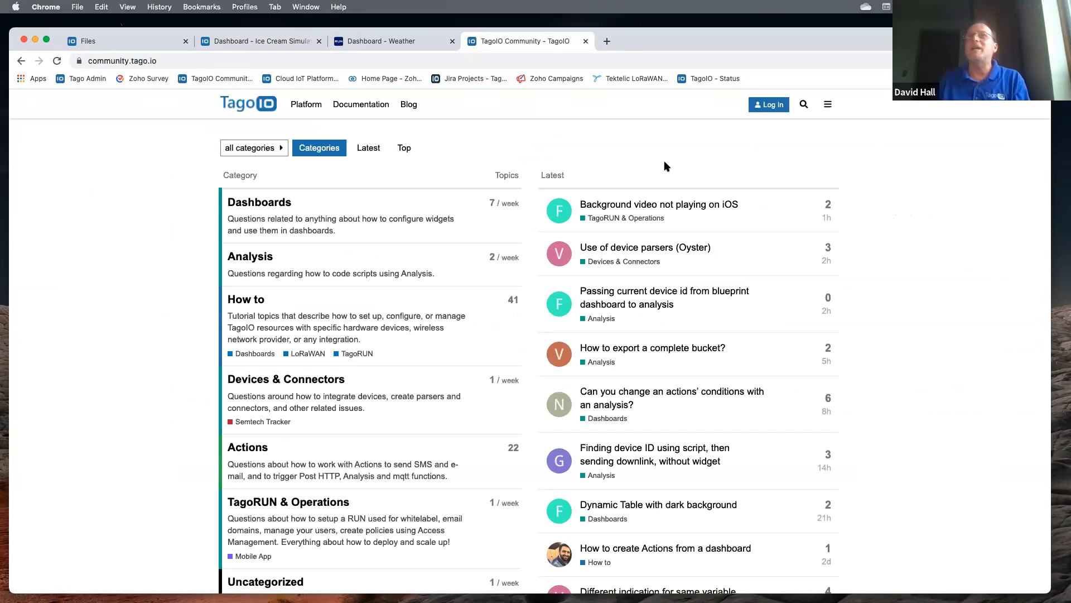
left_click(805, 108)
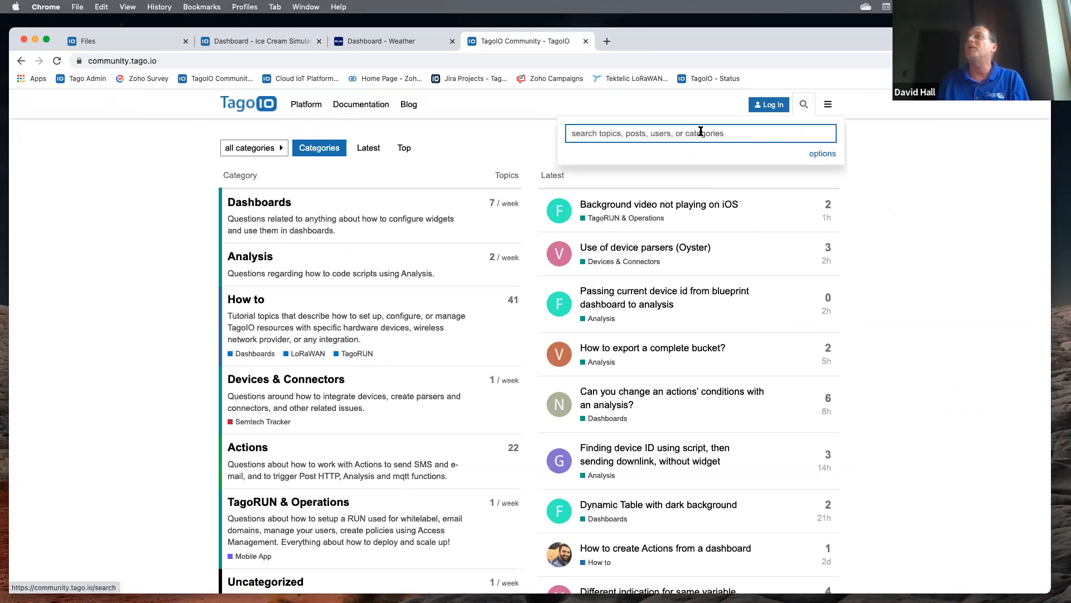
left_click(662, 138)
type("pd")
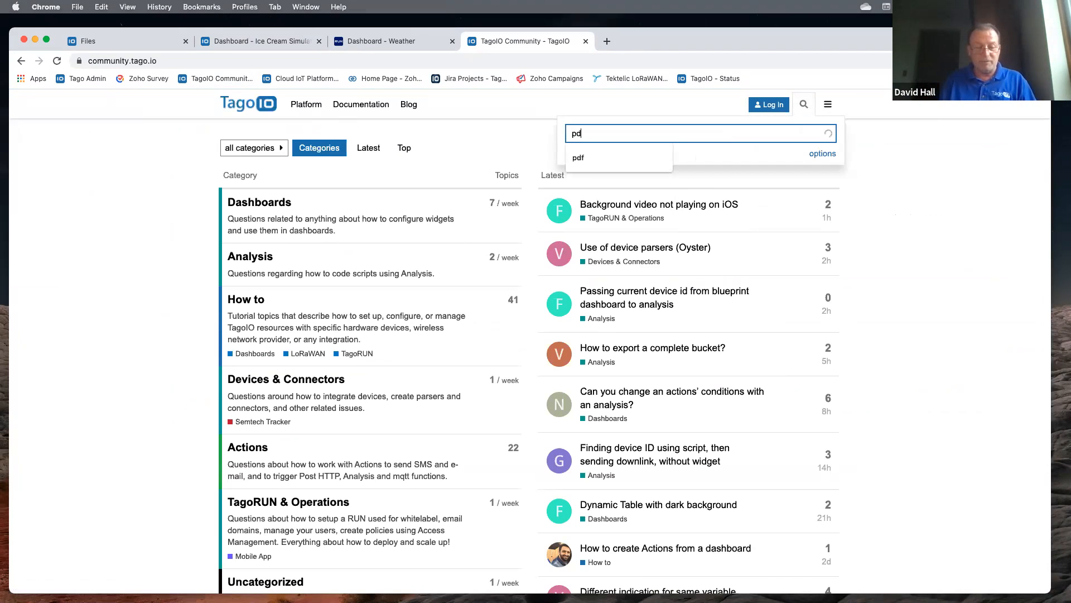
type("f report")
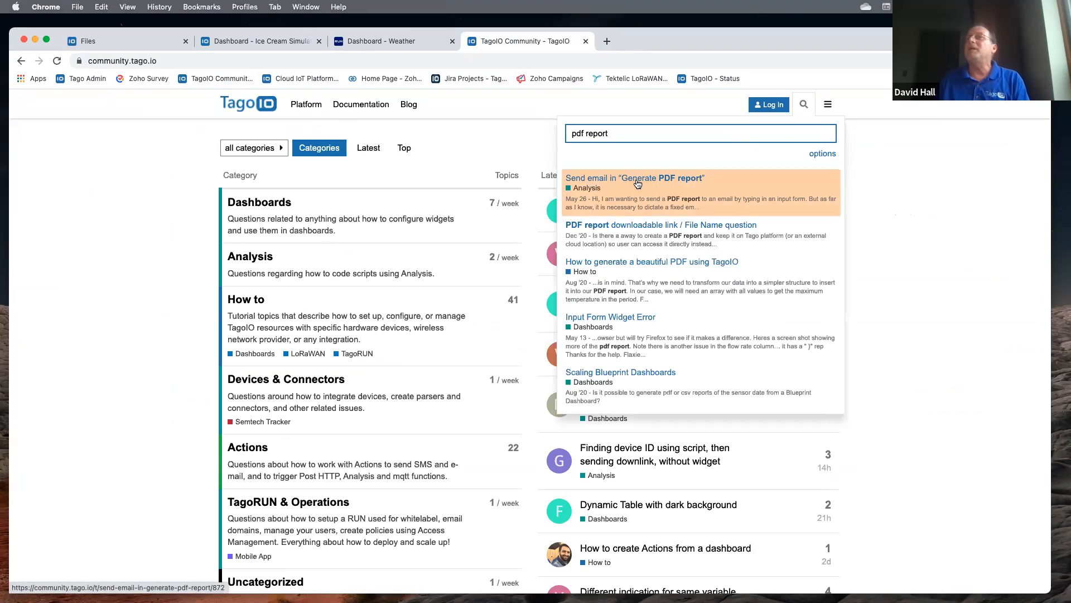
left_click(620, 264)
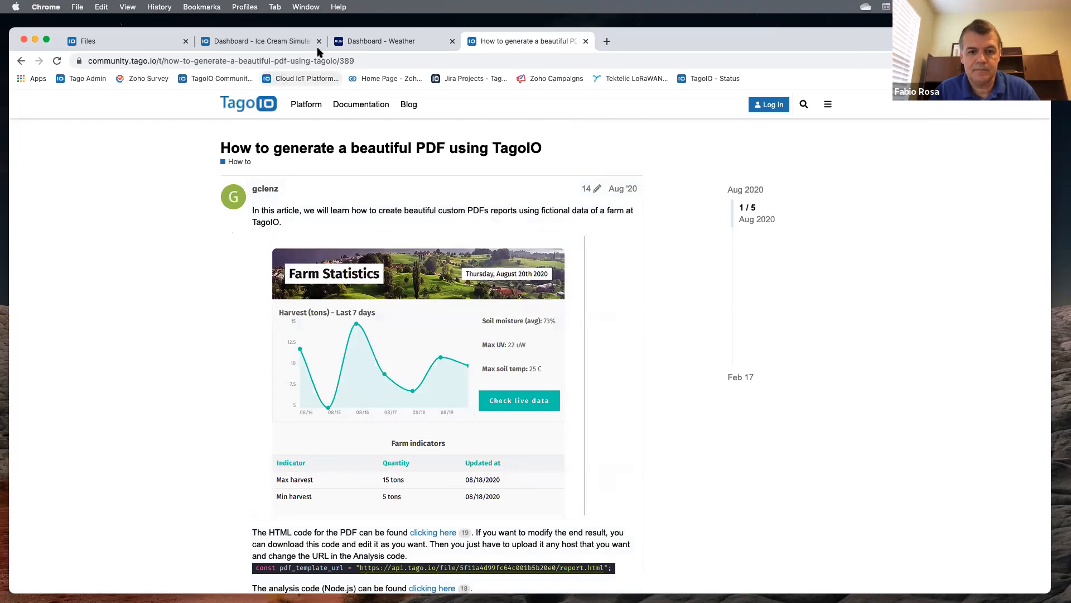
left_click(247, 44)
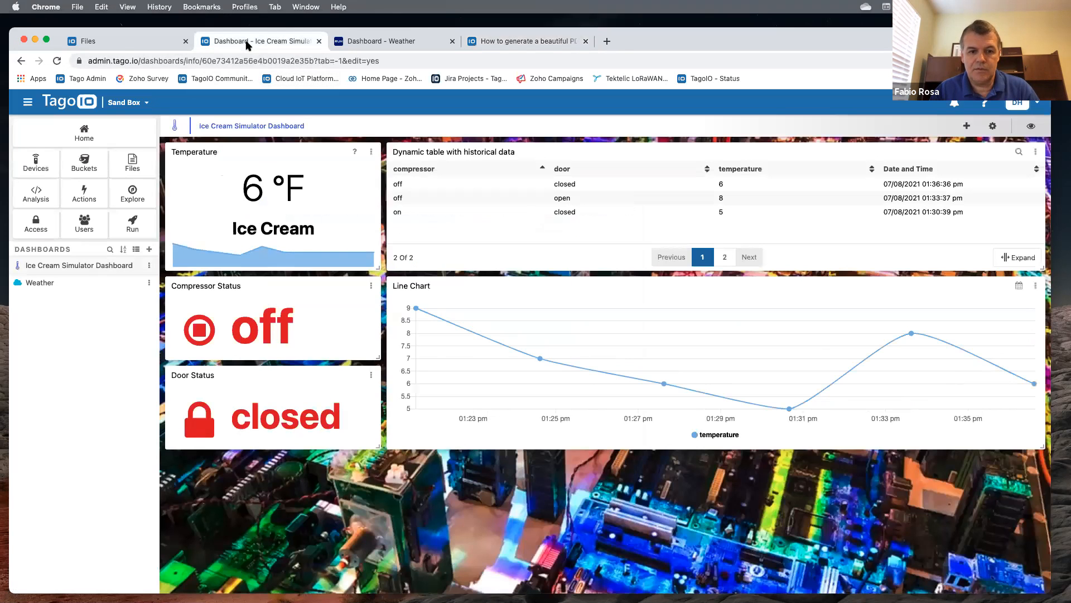
left_click(470, 42)
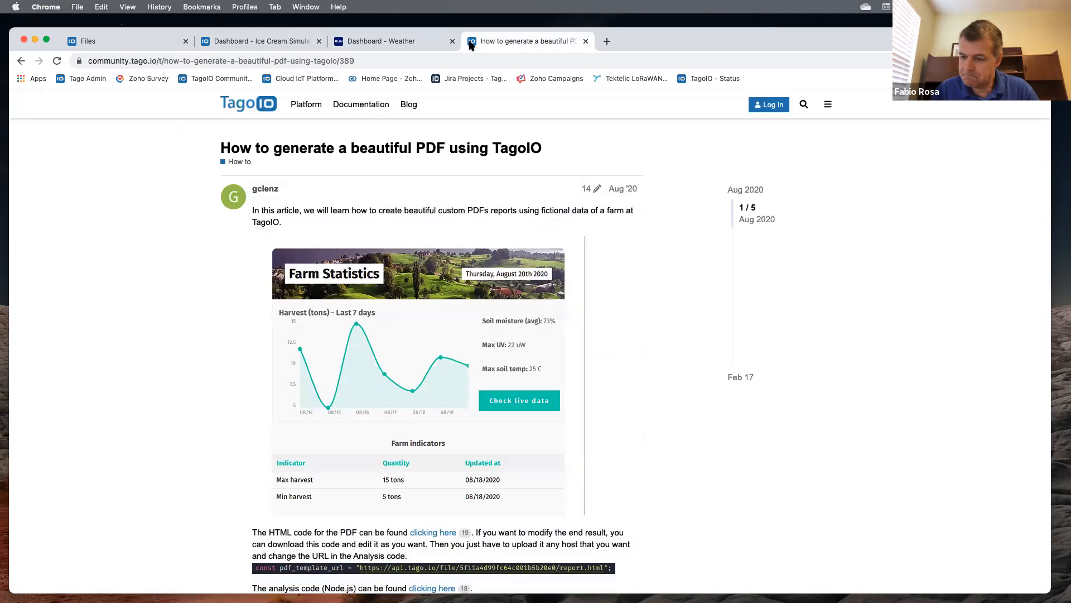
left_click(242, 44)
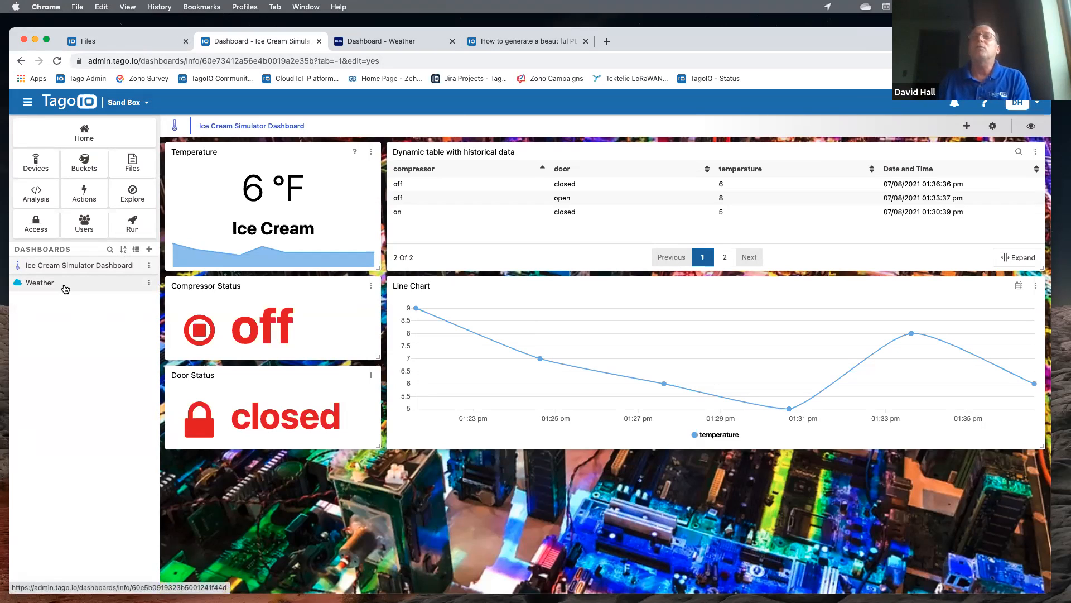
- Open the Sand Box profile switcher and browse profiles such as Smart Agriculture, Weather app and RTLS
left_click(147, 104)
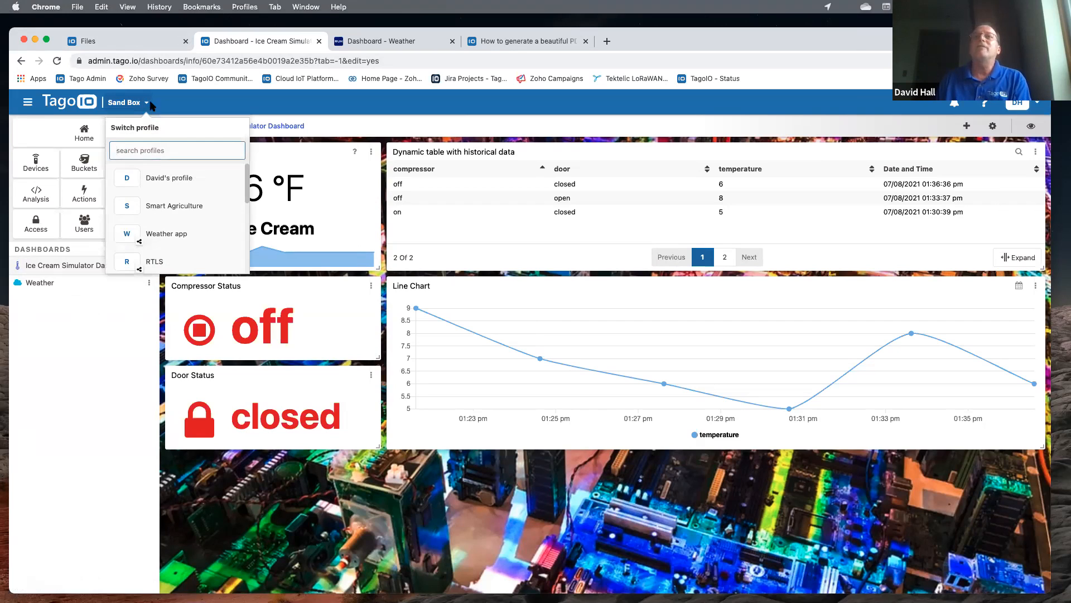
scroll(177, 231, "down", 3)
scroll(177, 231, "down", 2)
scroll(178, 231, "up", 6)
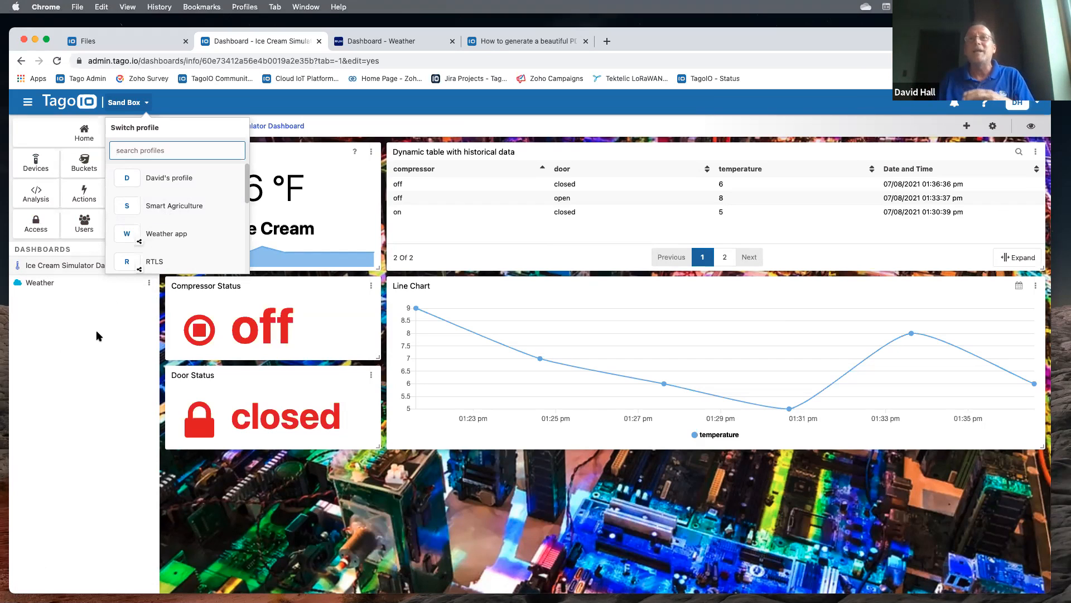
- Dismiss the profile list, then switch from Sand Box to the personal profile at the top
left_click(76, 335)
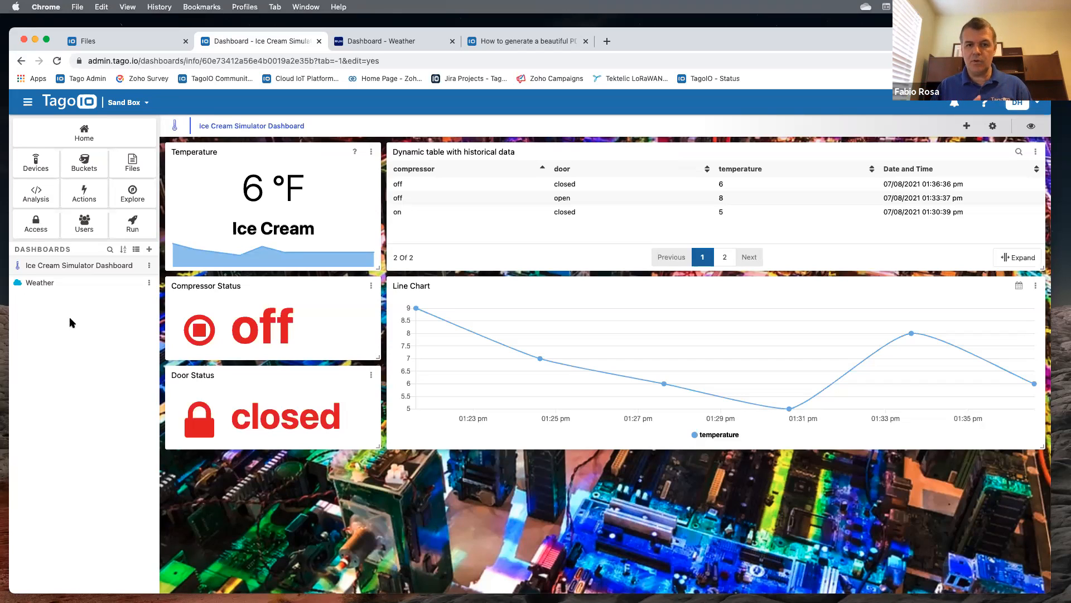
left_click(148, 105)
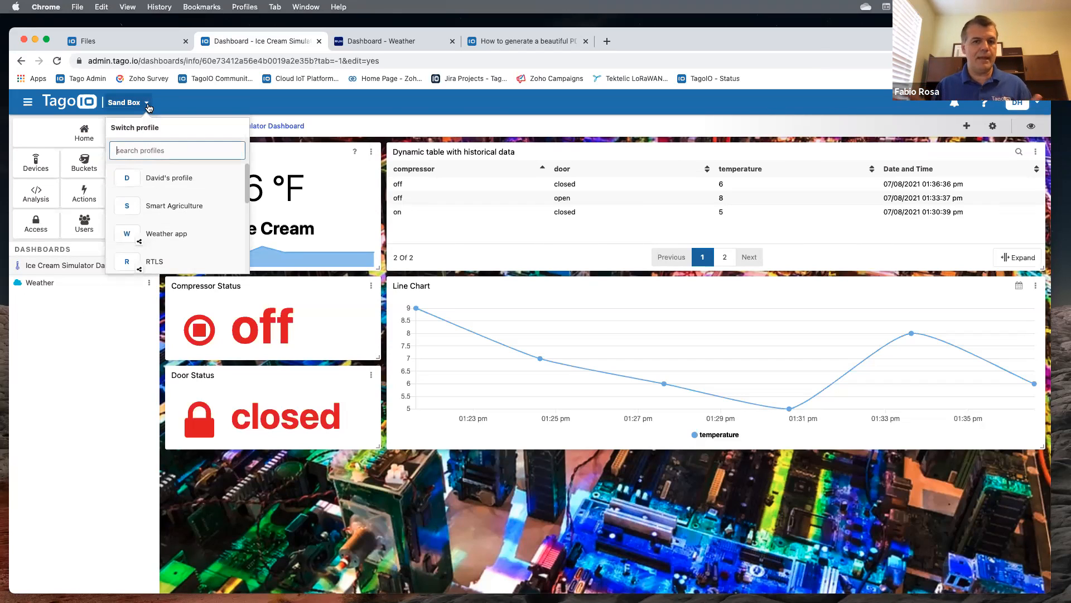
left_click(160, 181)
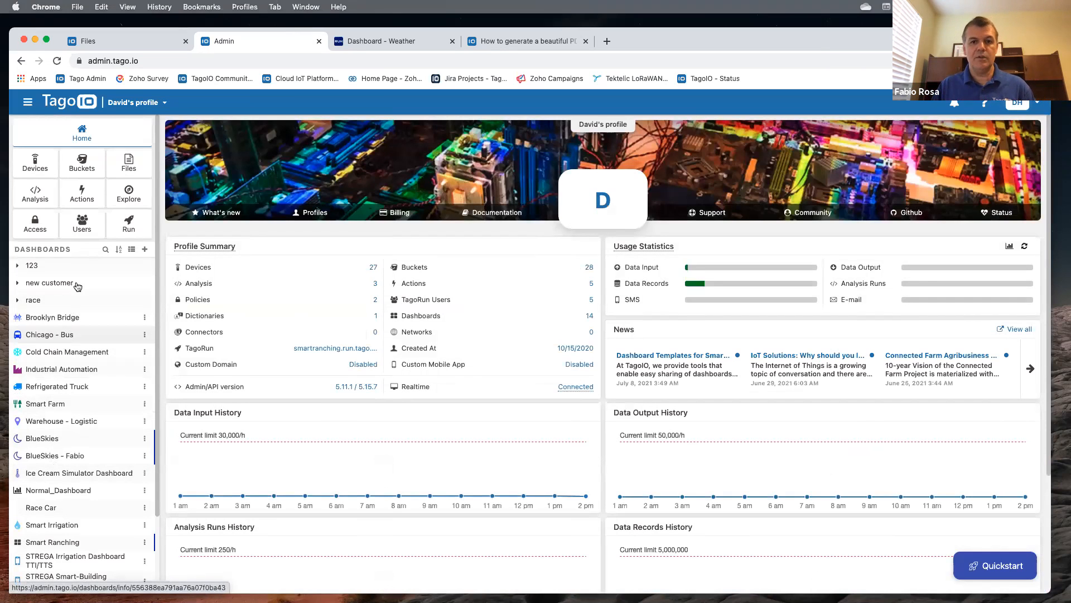
- Switch back to the Sand Box profile and open the Ice Cream Simulator Dashboard from the sidebar
left_click(165, 103)
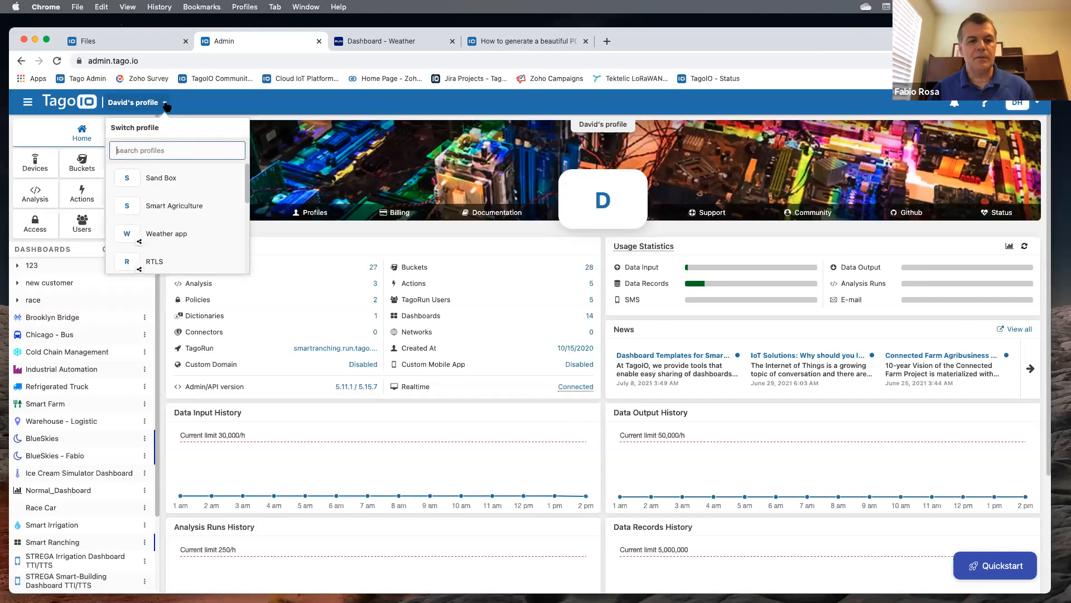
left_click(161, 178)
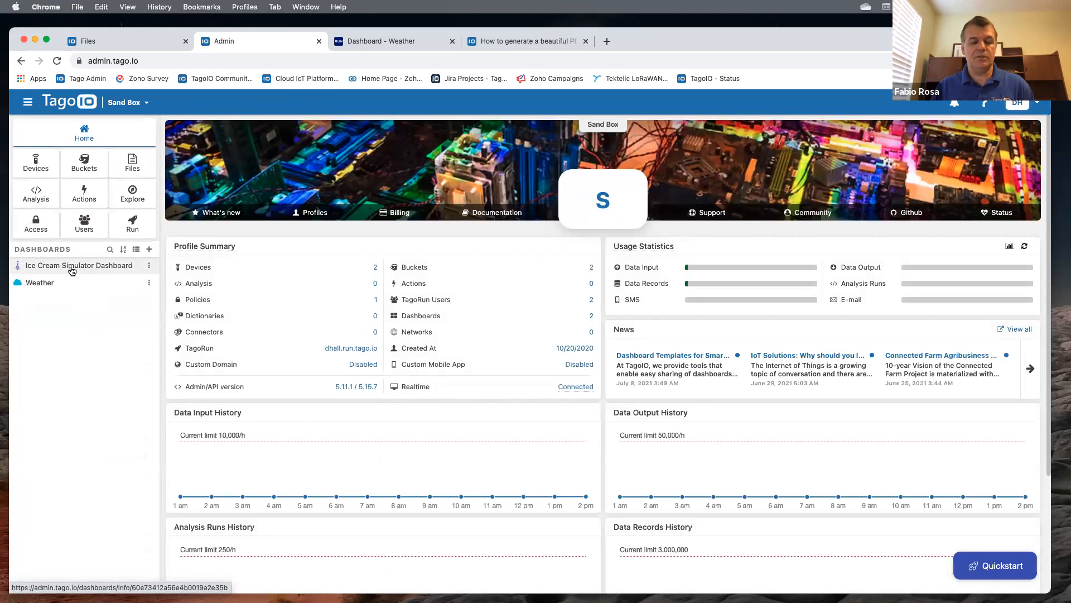
left_click(72, 267)
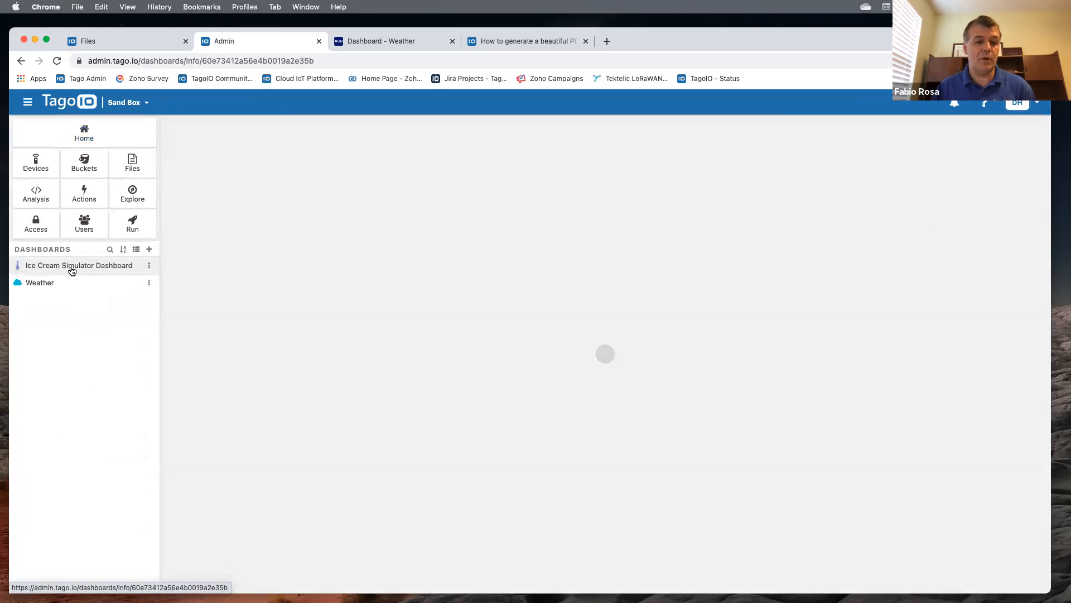